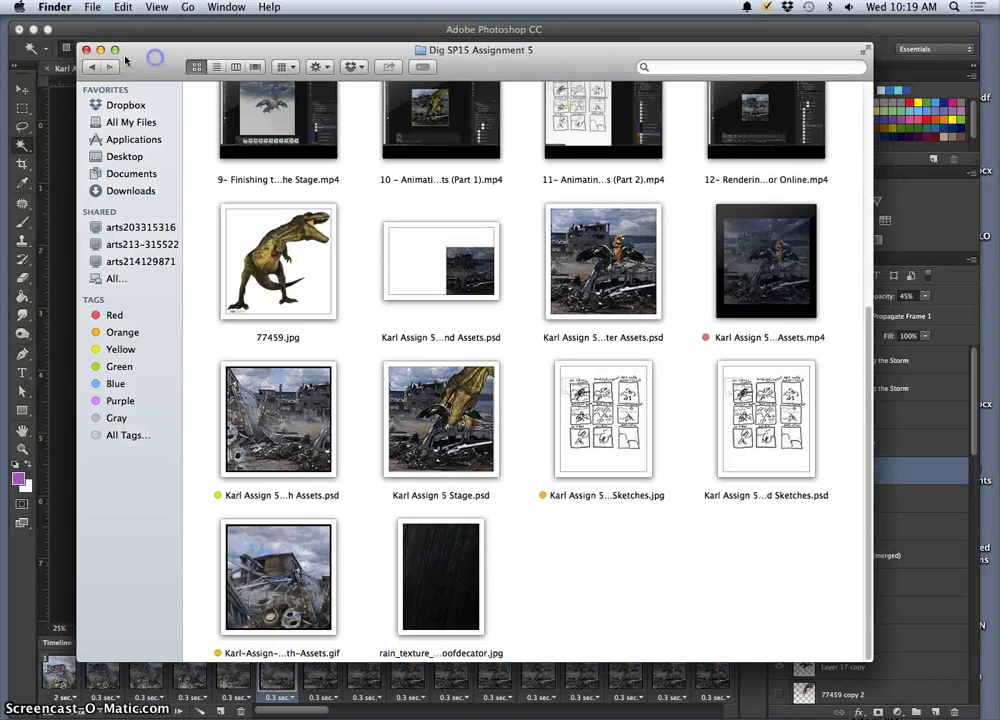
Preview the storyboard sketches image from the folder, then close it
scroll(576, 325, up, 6)
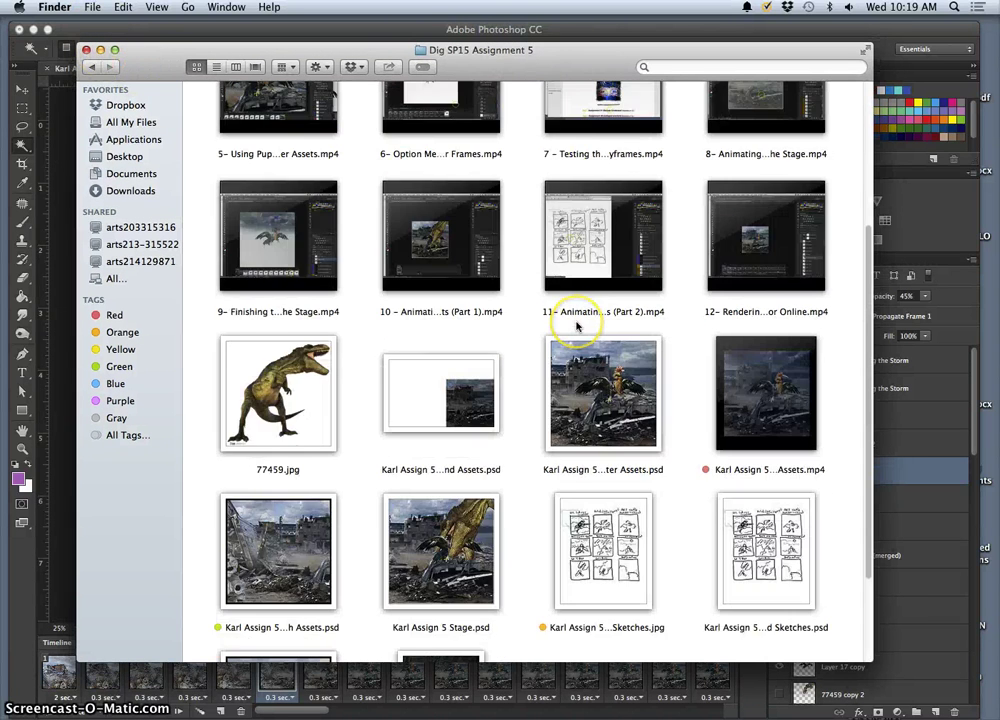
scroll(576, 325, down, 6)
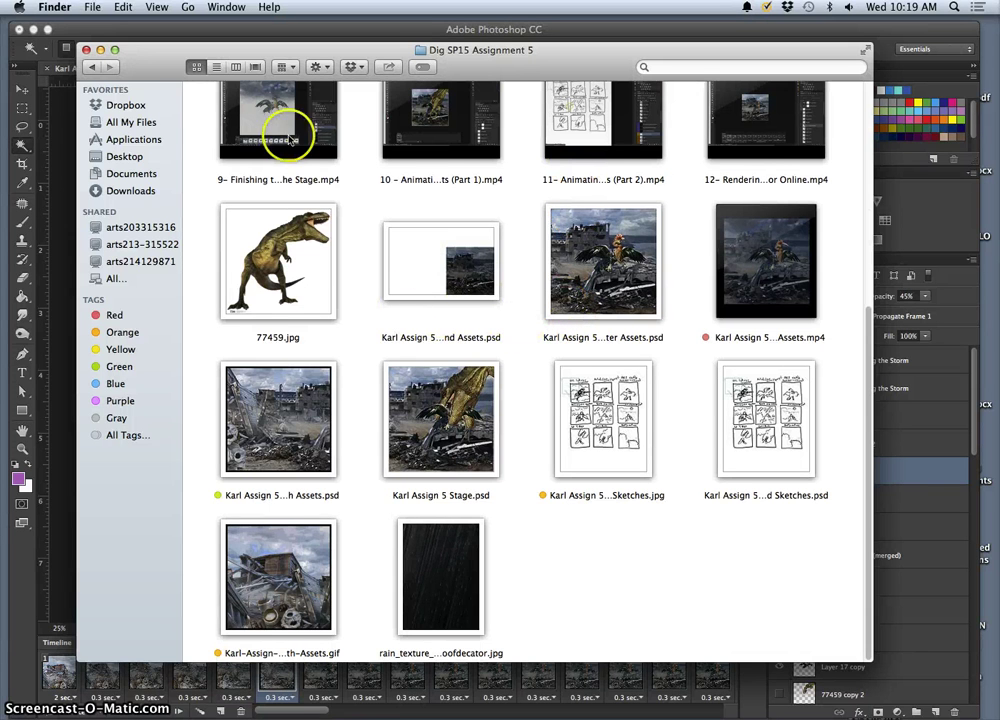
double_click(641, 441)
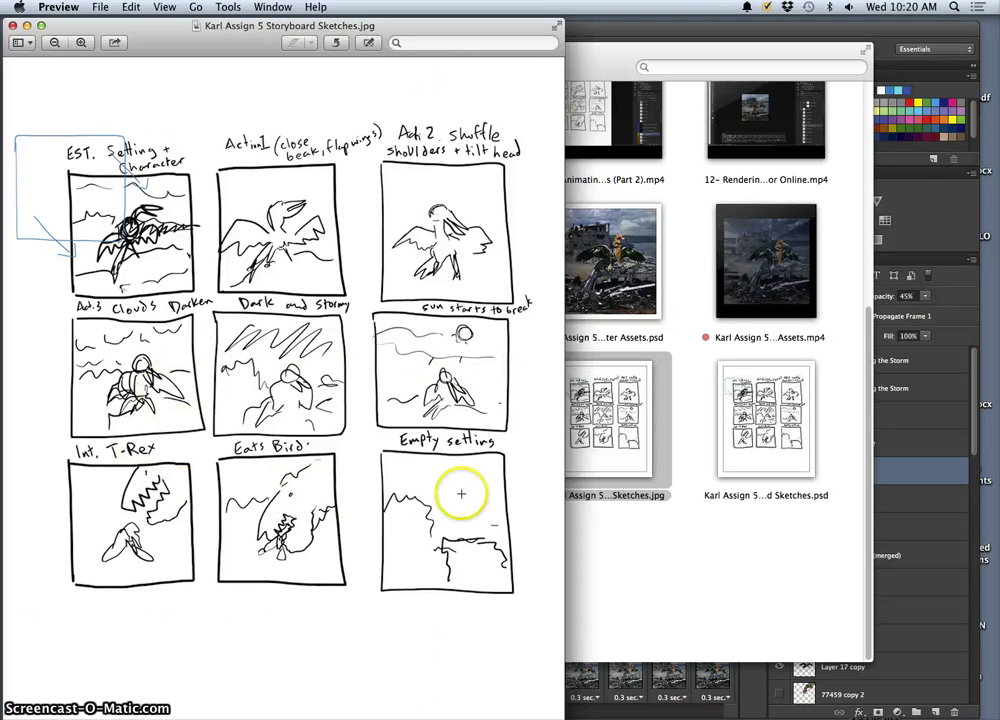
click(14, 27)
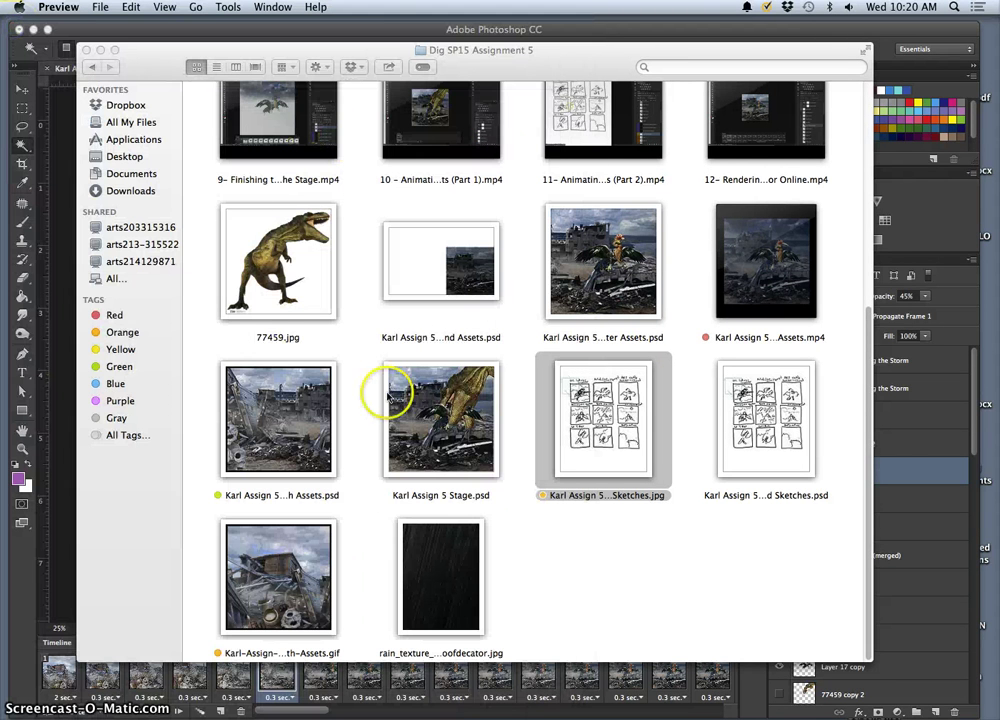
Minimize the Finder window and start playing the ruined-city frame animation in Photoshop
click(100, 51)
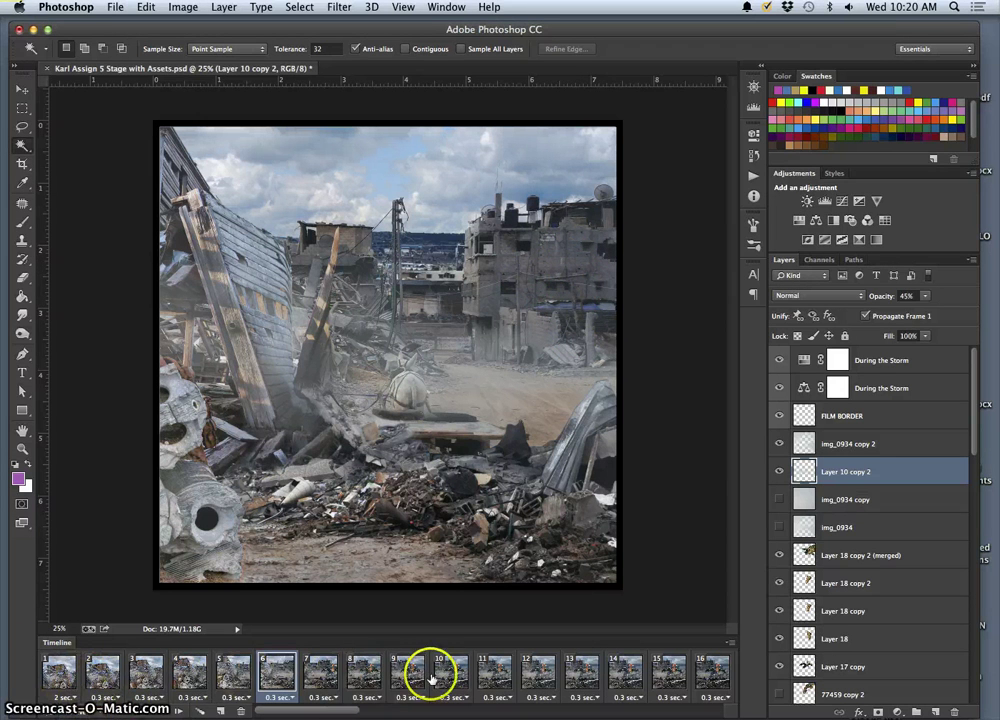
drag(460, 27, 470, 22)
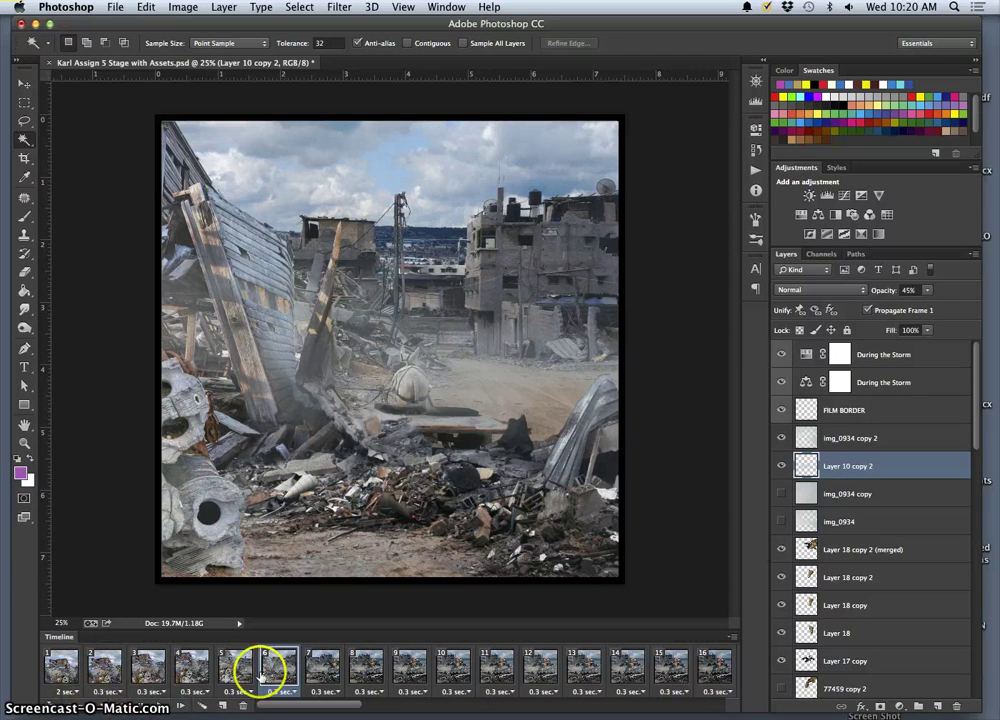
click(163, 704)
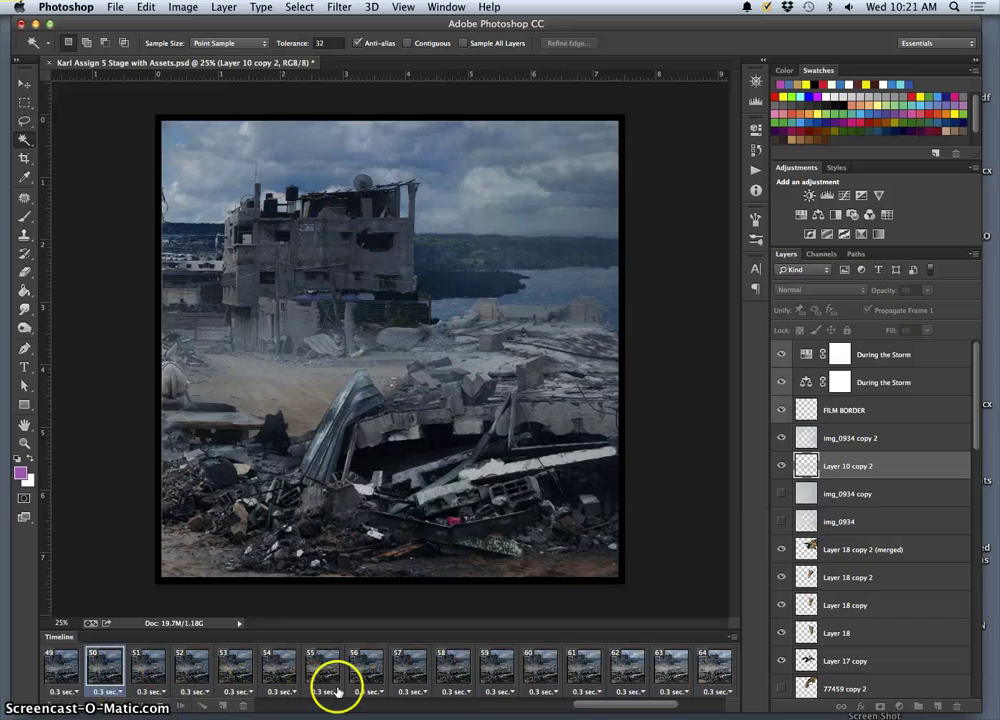
key(space)
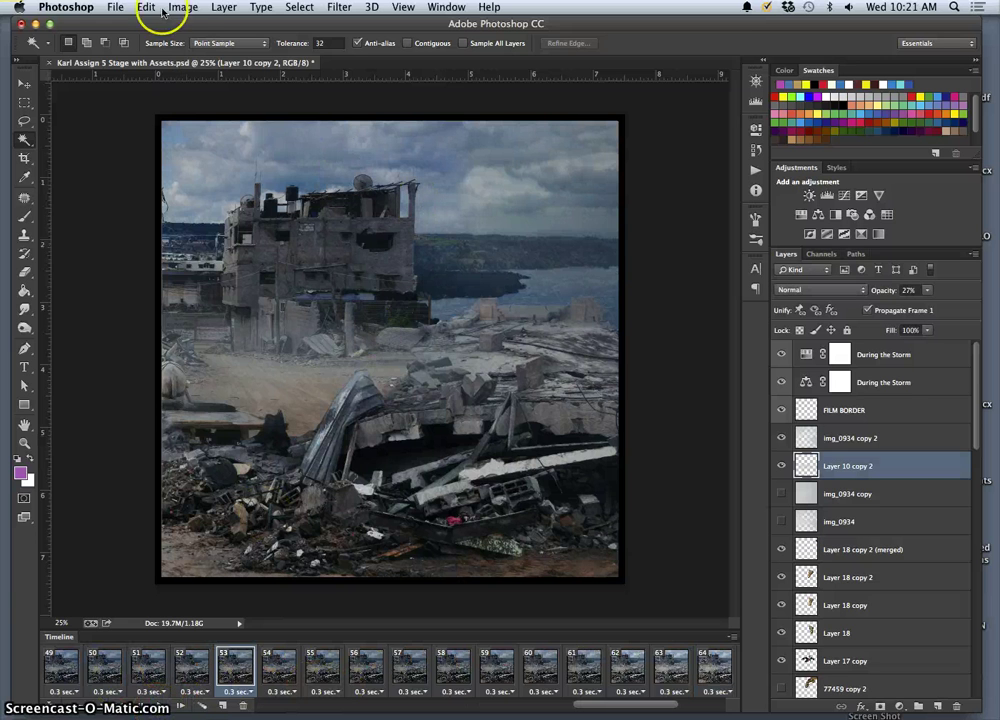
click(183, 7)
click(210, 116)
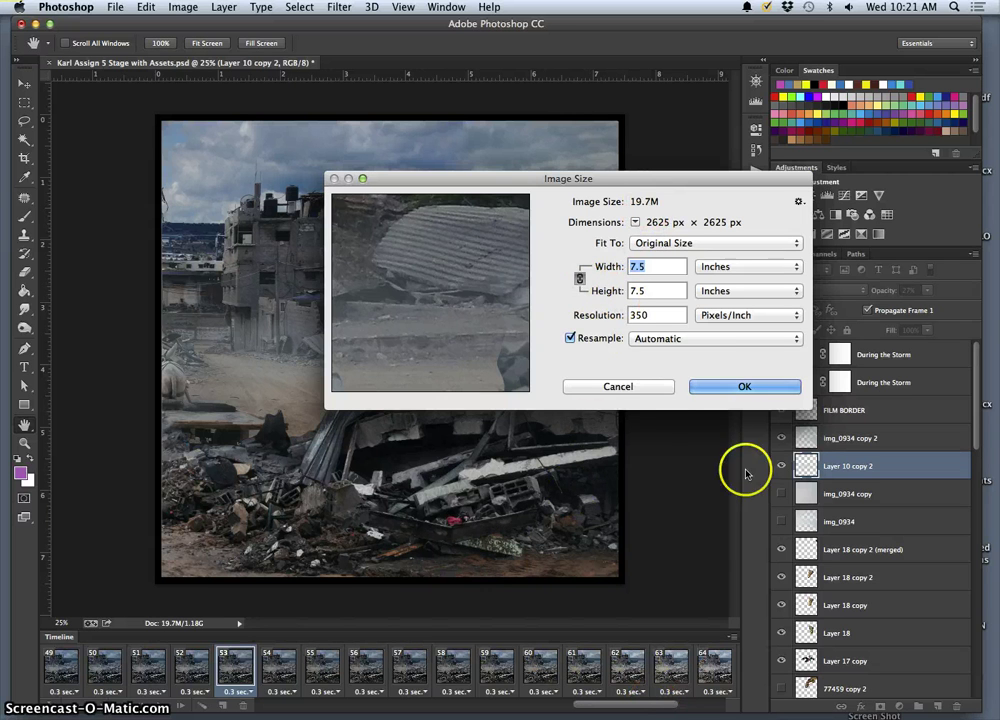
click(651, 386)
drag(631, 708, 694, 705)
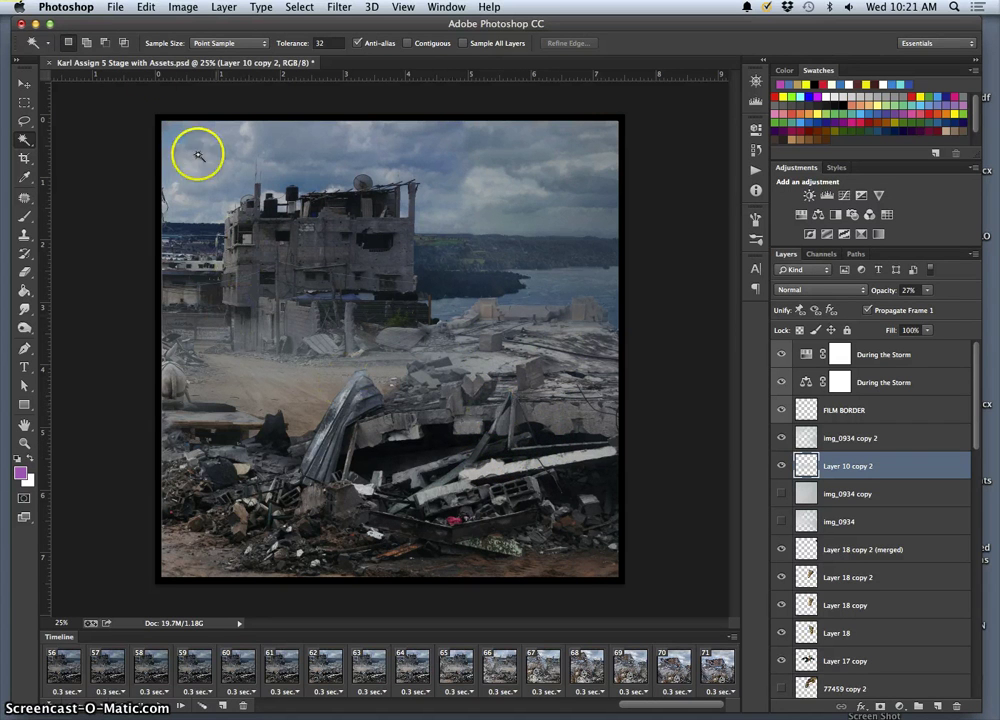
Save Karl Assign 5 Stage with Assets.psd with File > Save
click(115, 7)
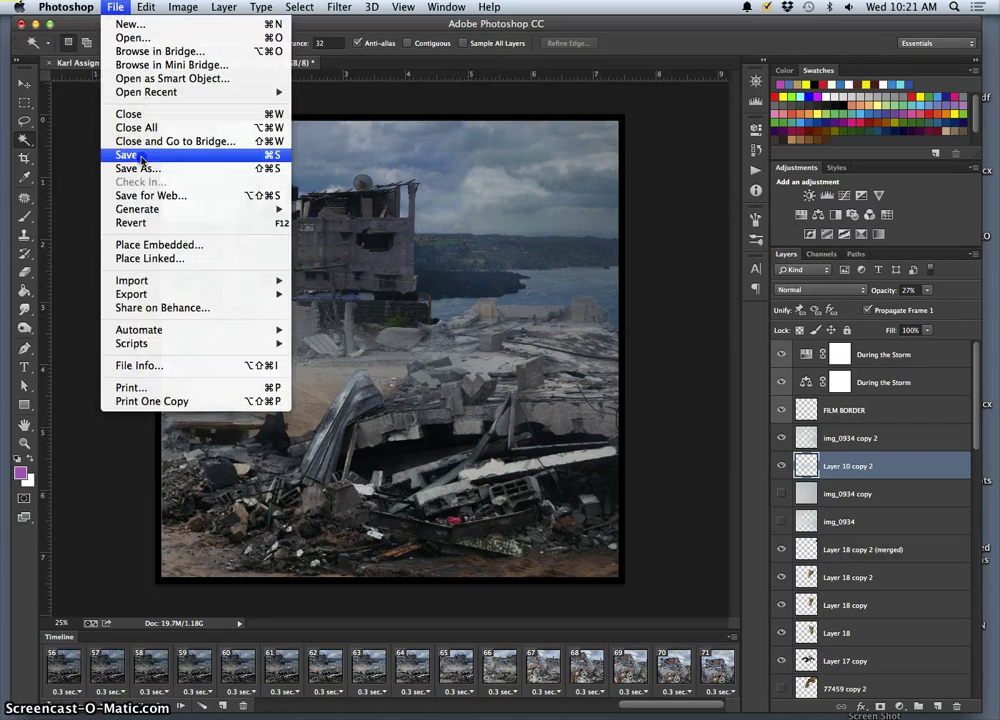
click(124, 151)
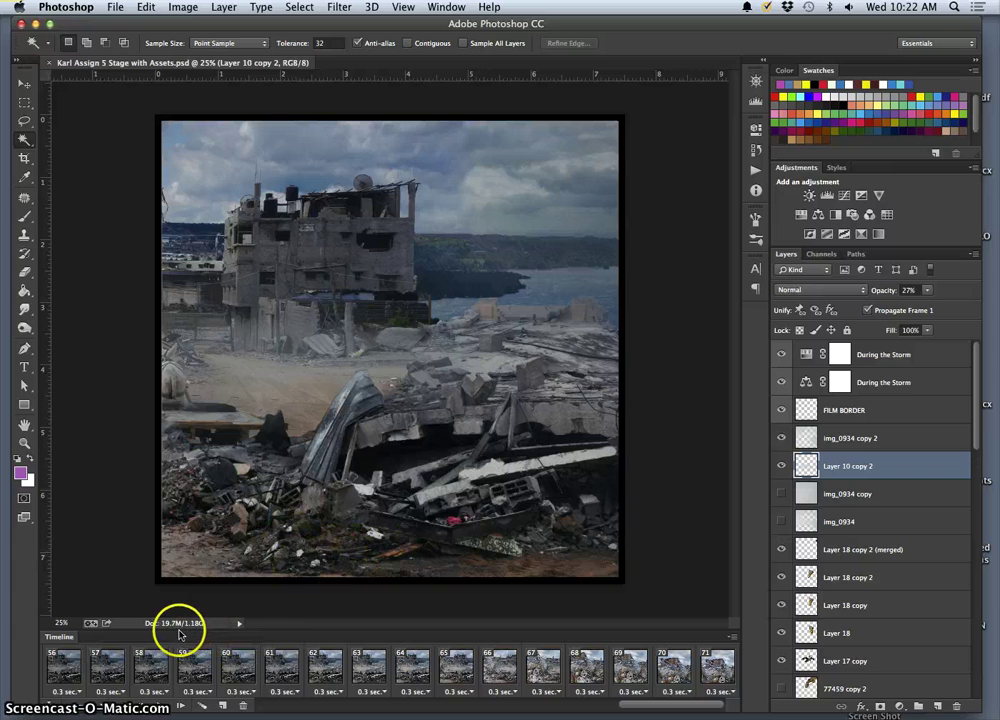
Convert the frame animation to a video timeline from the Timeline panel
click(735, 638)
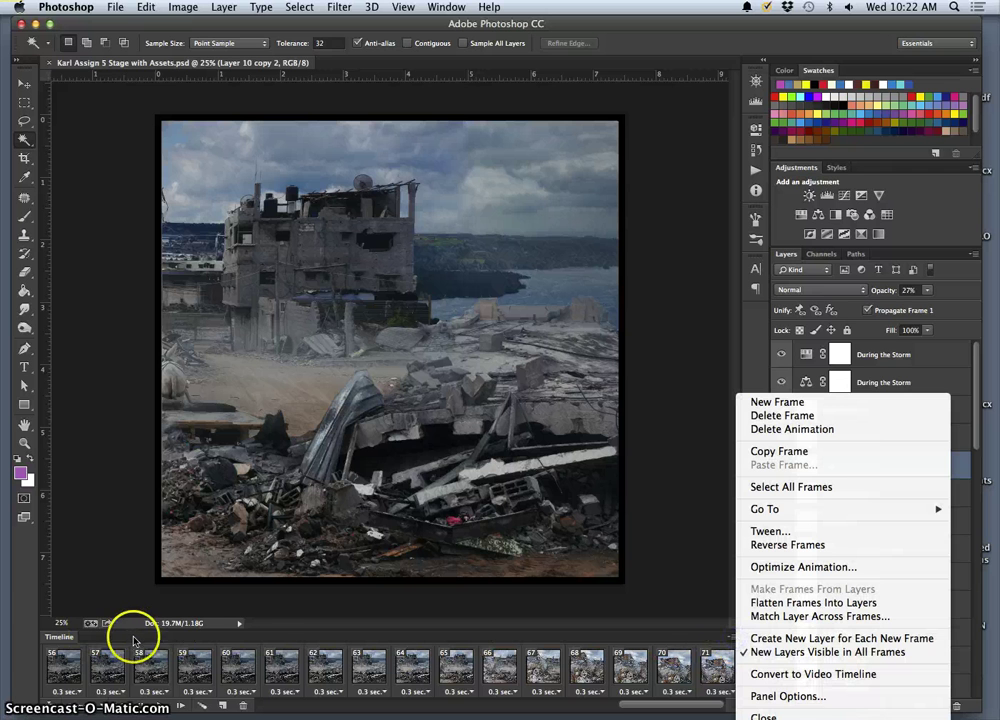
click(262, 637)
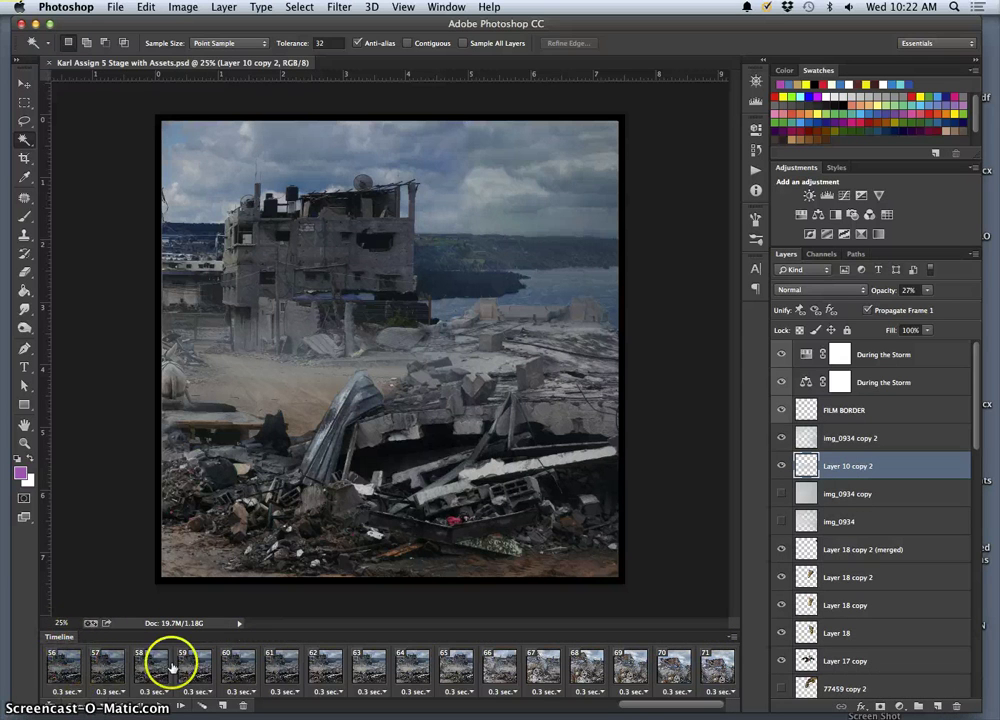
click(48, 705)
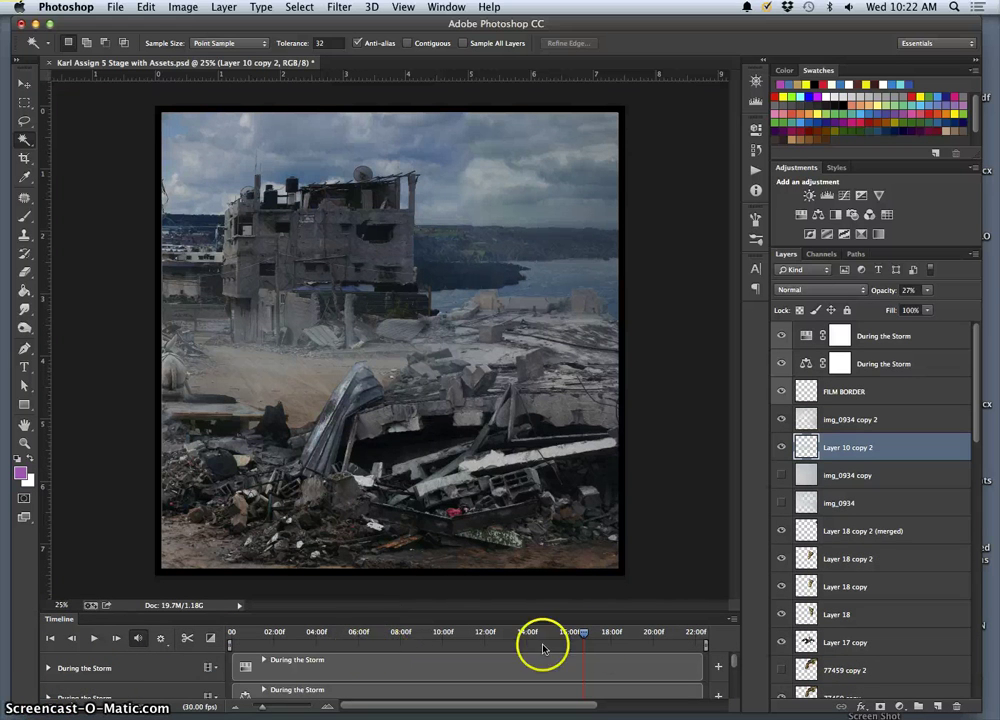
scroll(735, 662, down, 10)
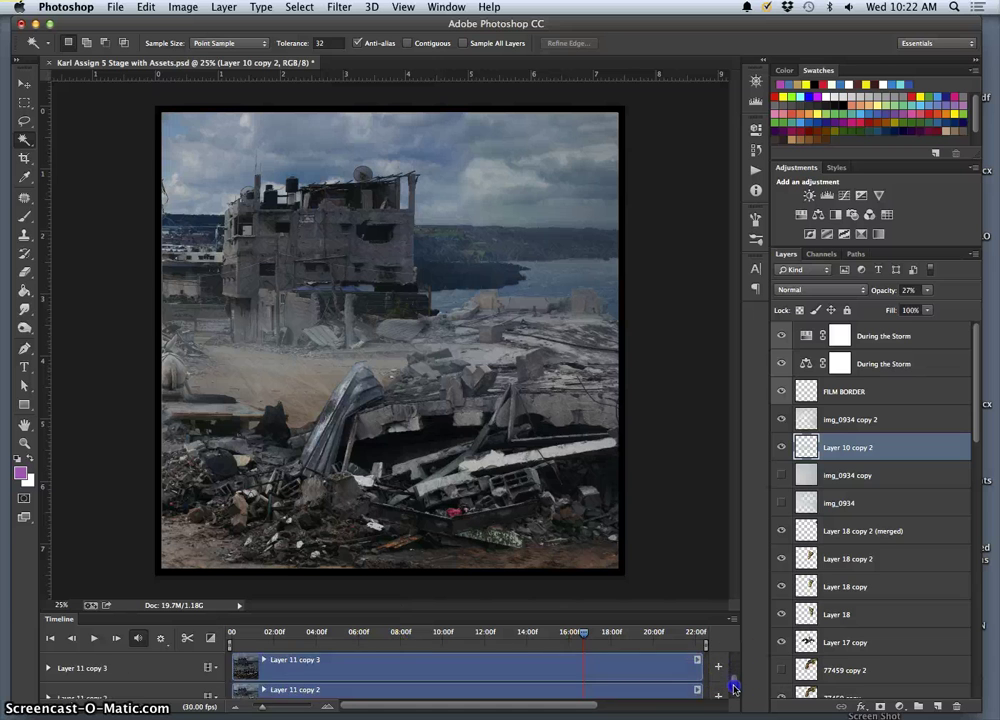
scroll(735, 661, up, 10)
scroll(735, 661, up, 2)
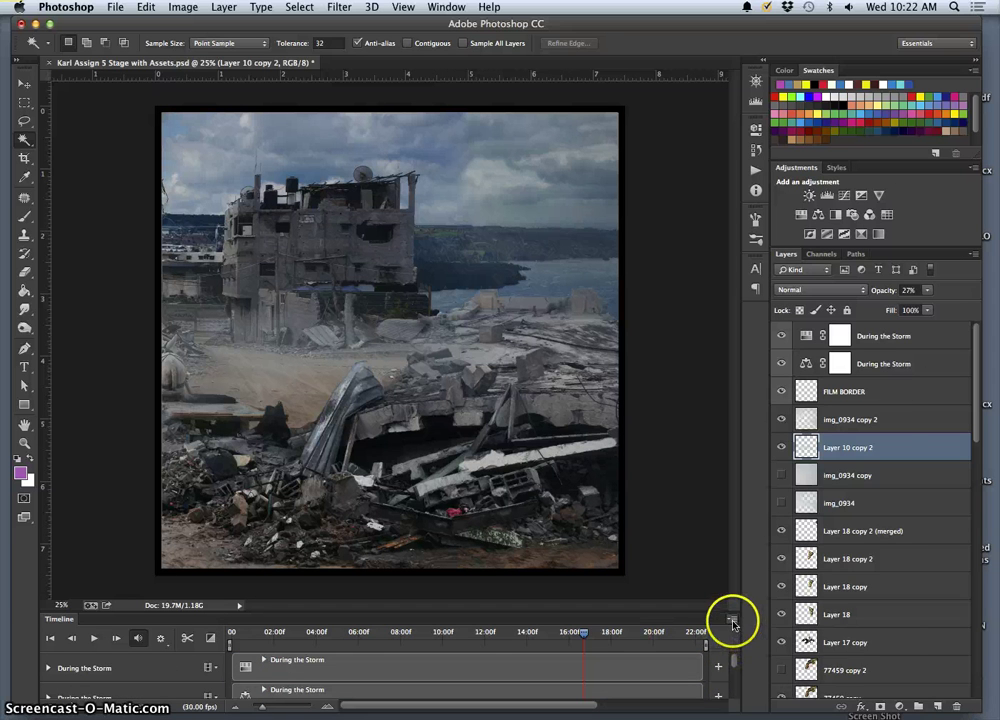
Start Render Video from the Timeline panel menu, then cancel the export progress
click(733, 623)
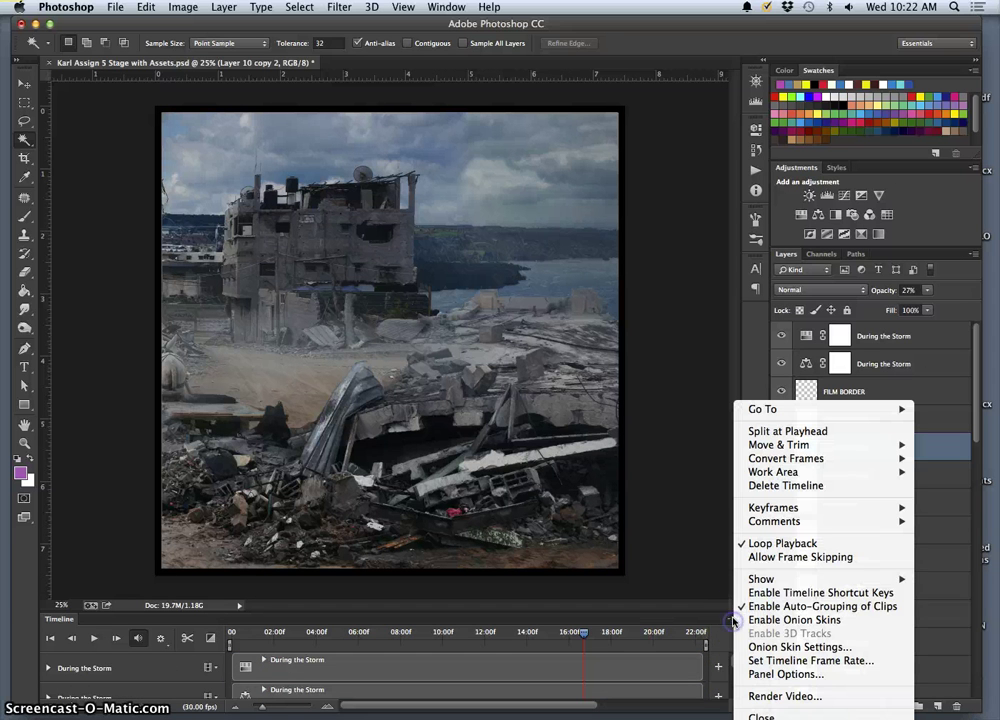
click(790, 697)
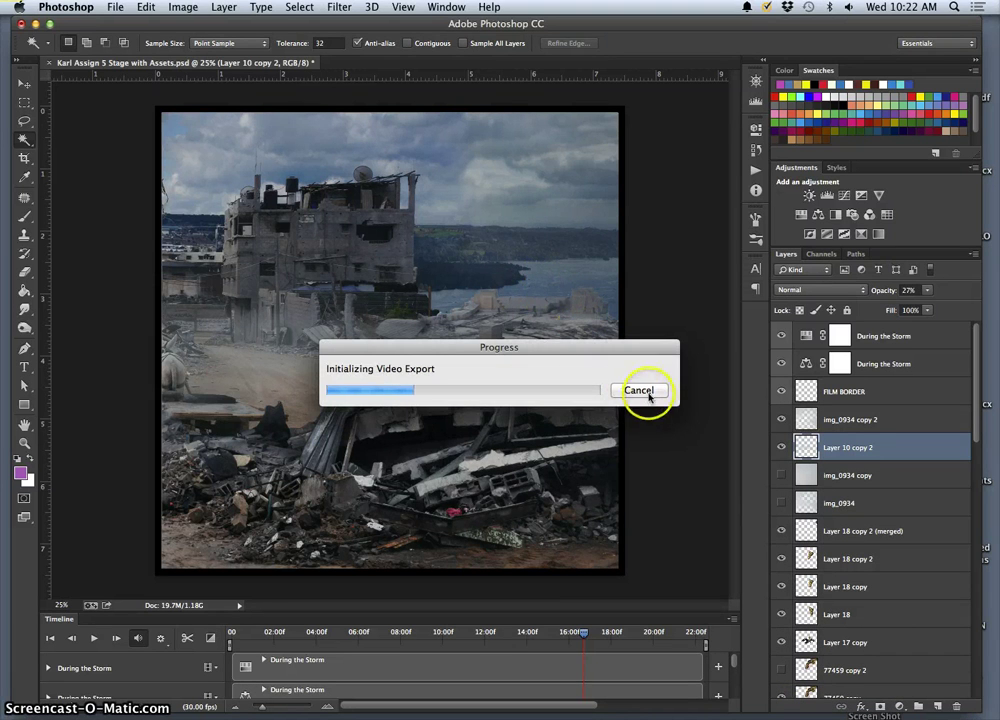
click(640, 390)
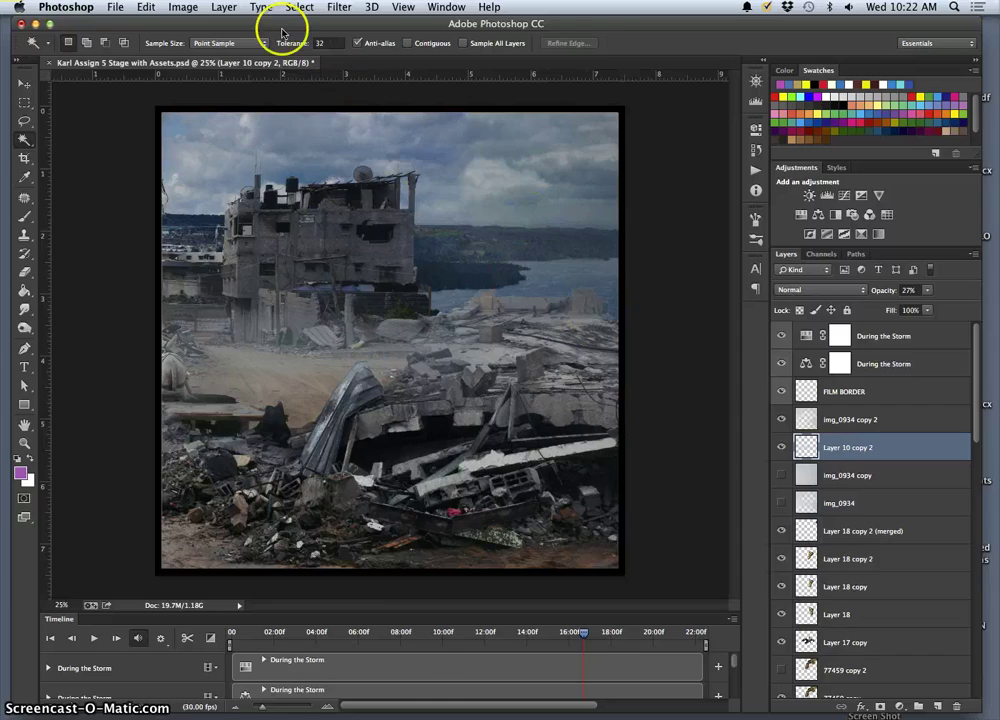
Maximize Photoshop, check the YouTube playlists in Chrome, and minimize the browser
drag(312, 23, 493, 40)
double_click(493, 40)
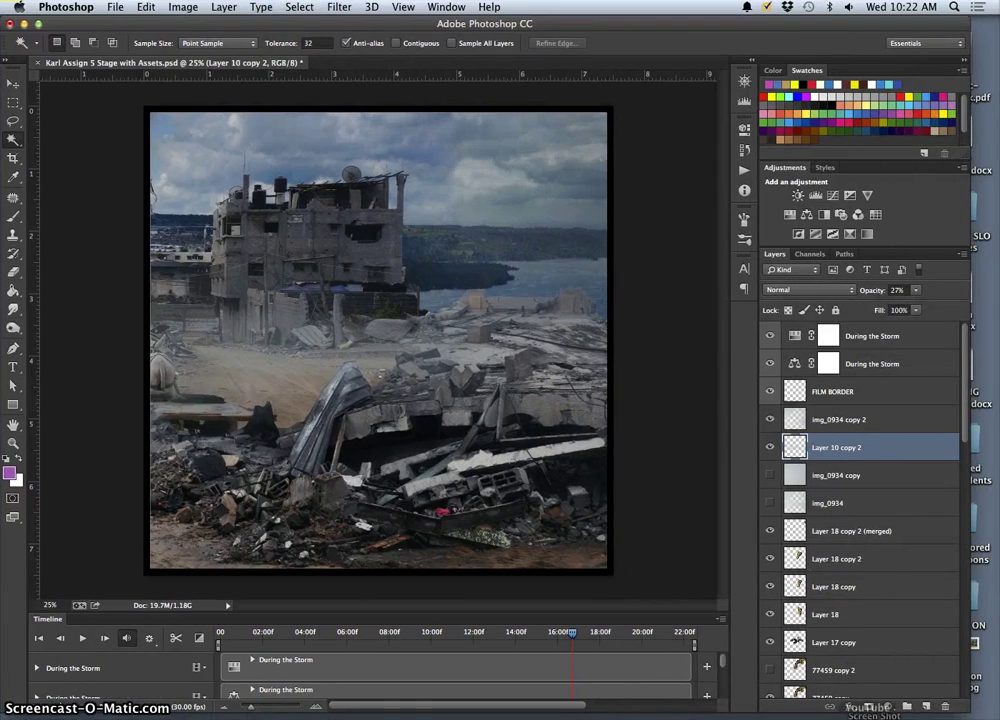
mouse_move(867, 712)
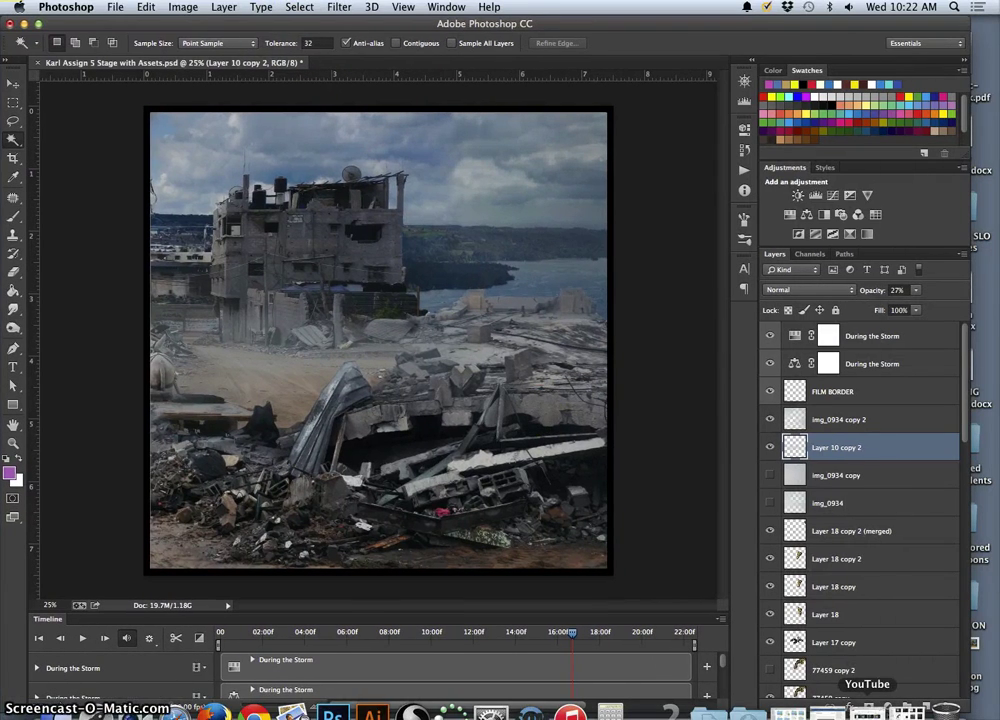
click(855, 706)
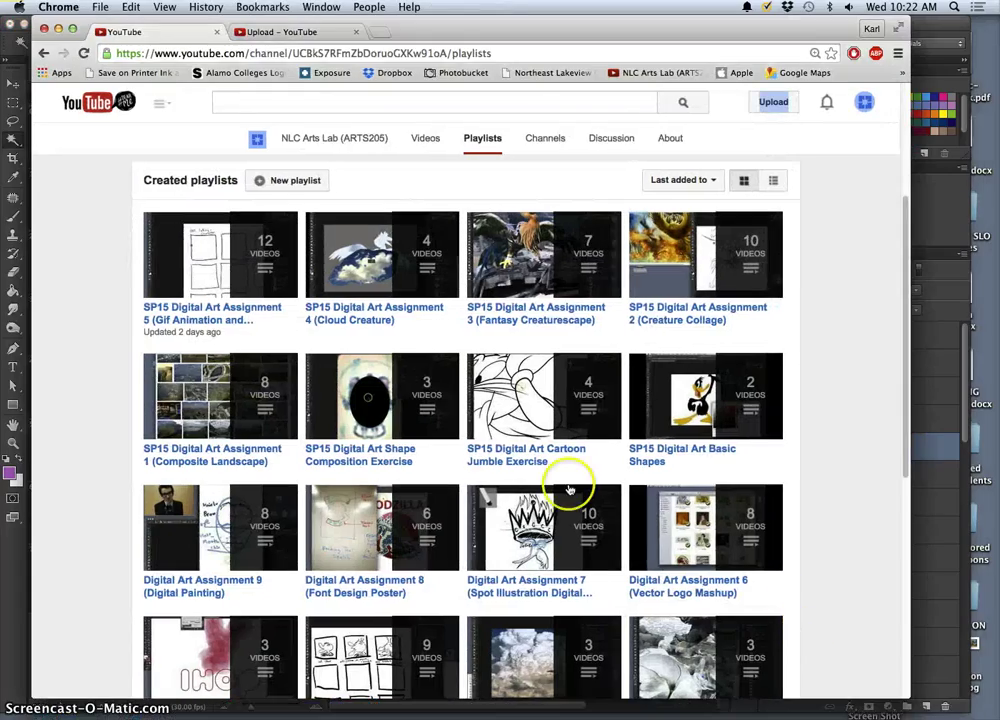
click(57, 30)
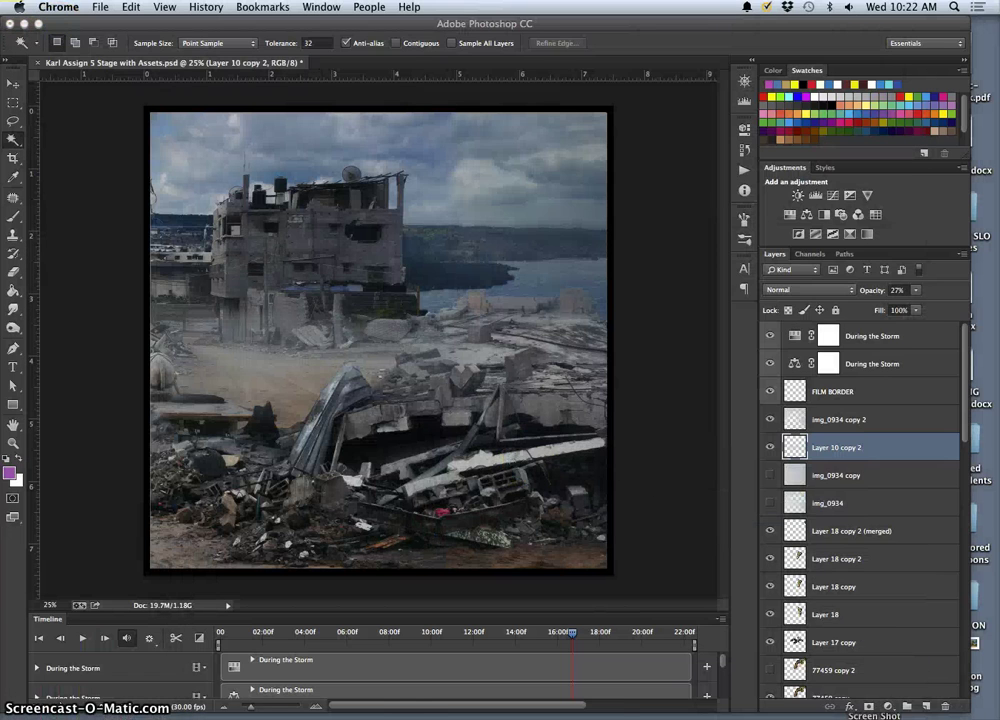
Open the Dig SP15 Assignment 5 folder and bring up the stage mp4's context menu
click(915, 705)
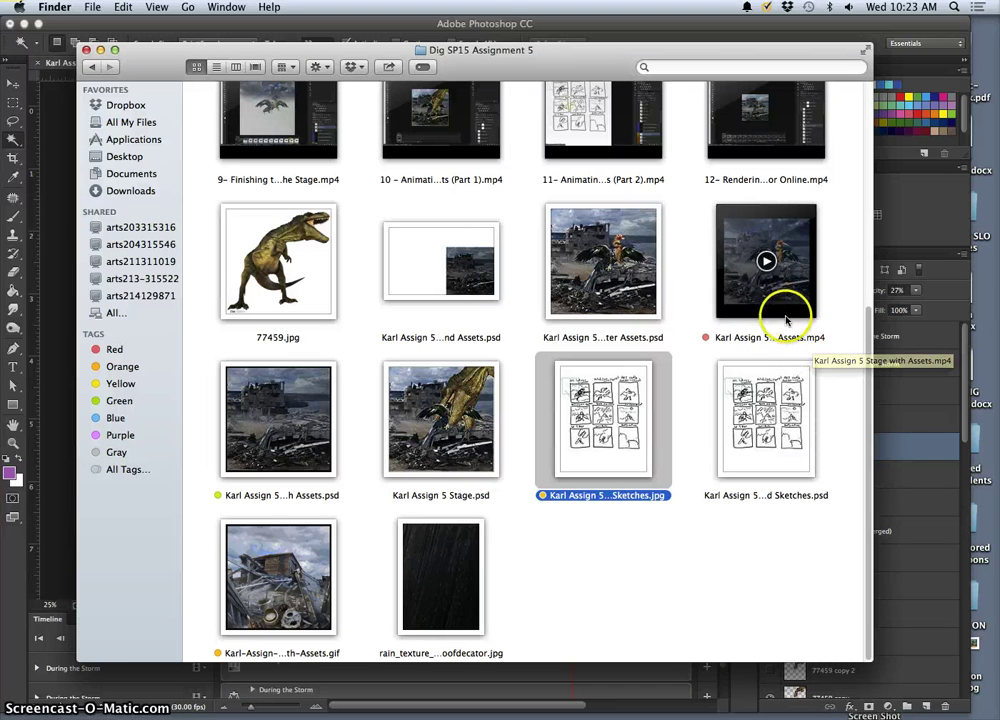
mouse_move(733, 318)
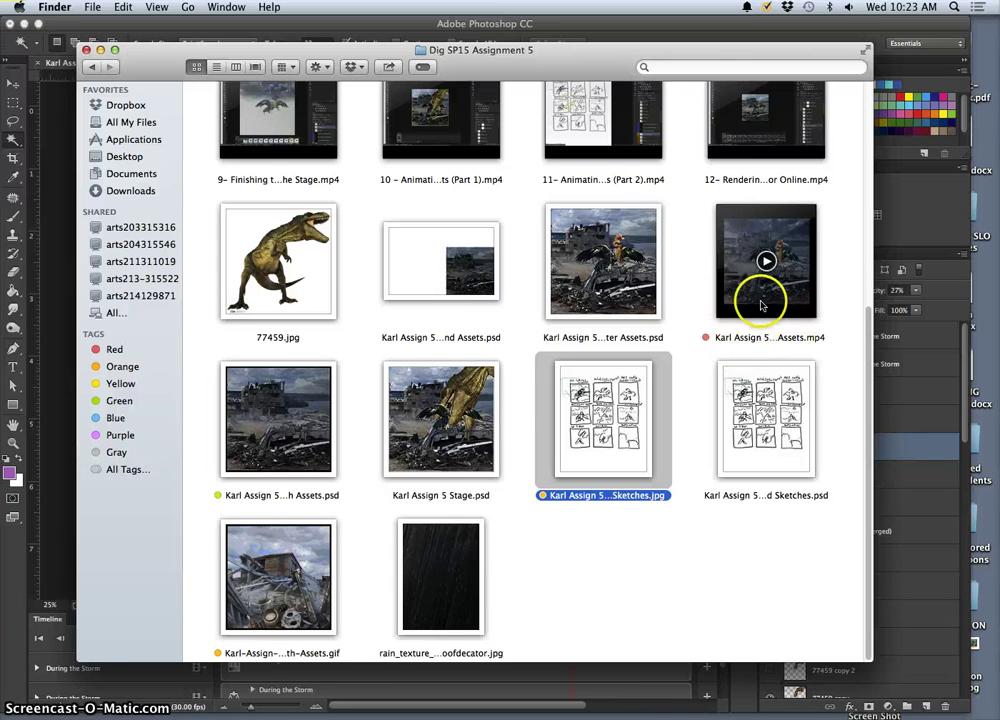
right_click(760, 305)
Open the stage mp4 with QuickTime Player and start playing it
mouse_move(675, 320)
click(785, 321)
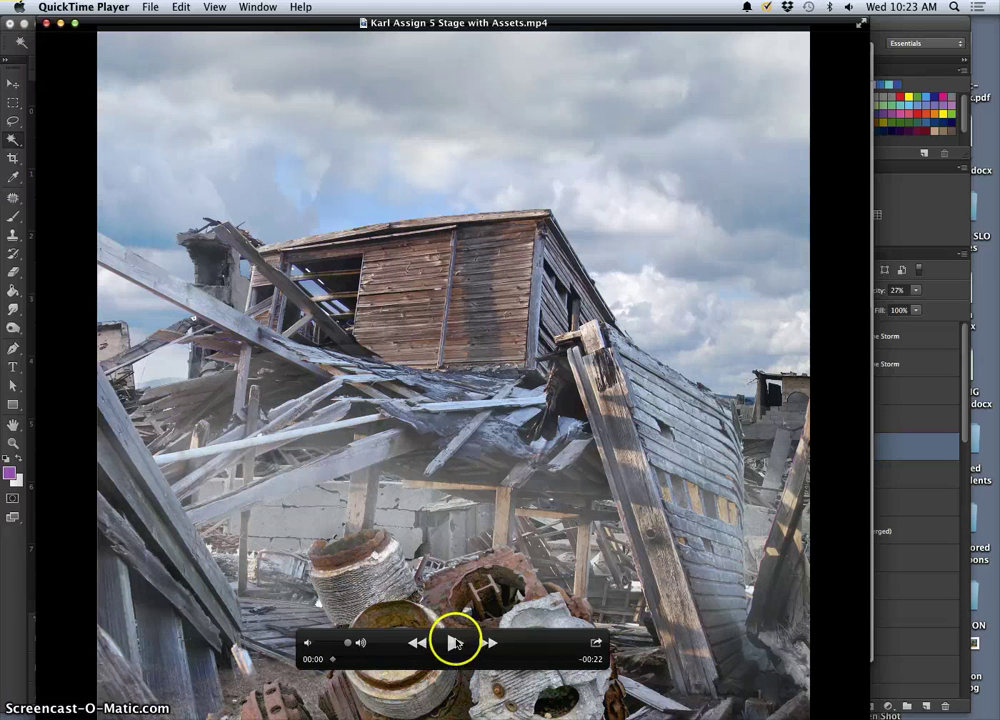
click(216, 7)
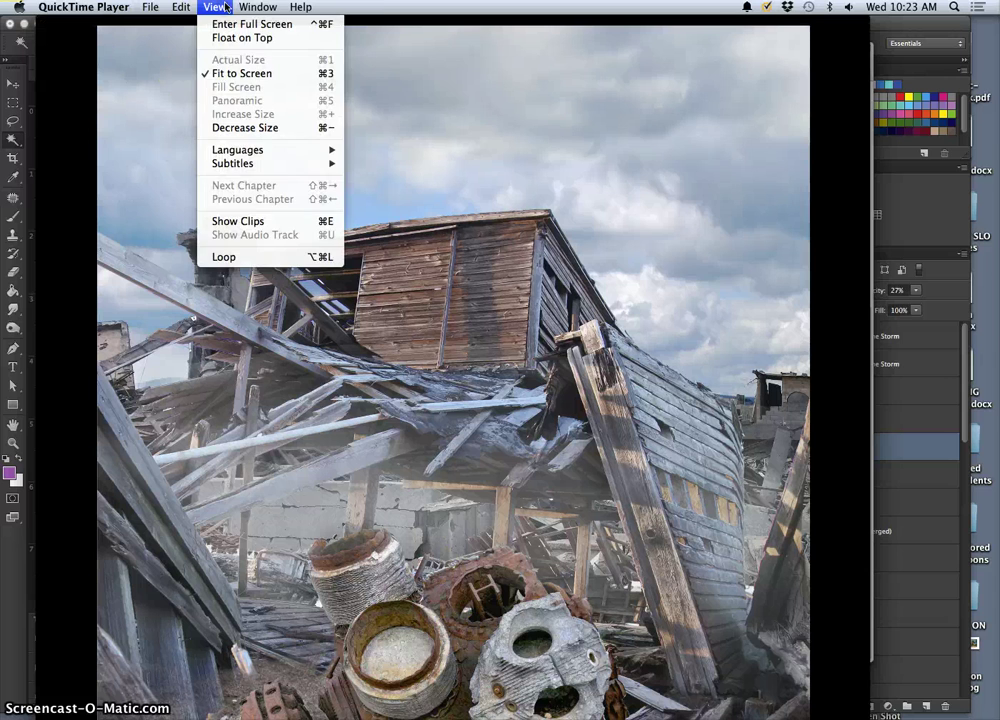
click(226, 7)
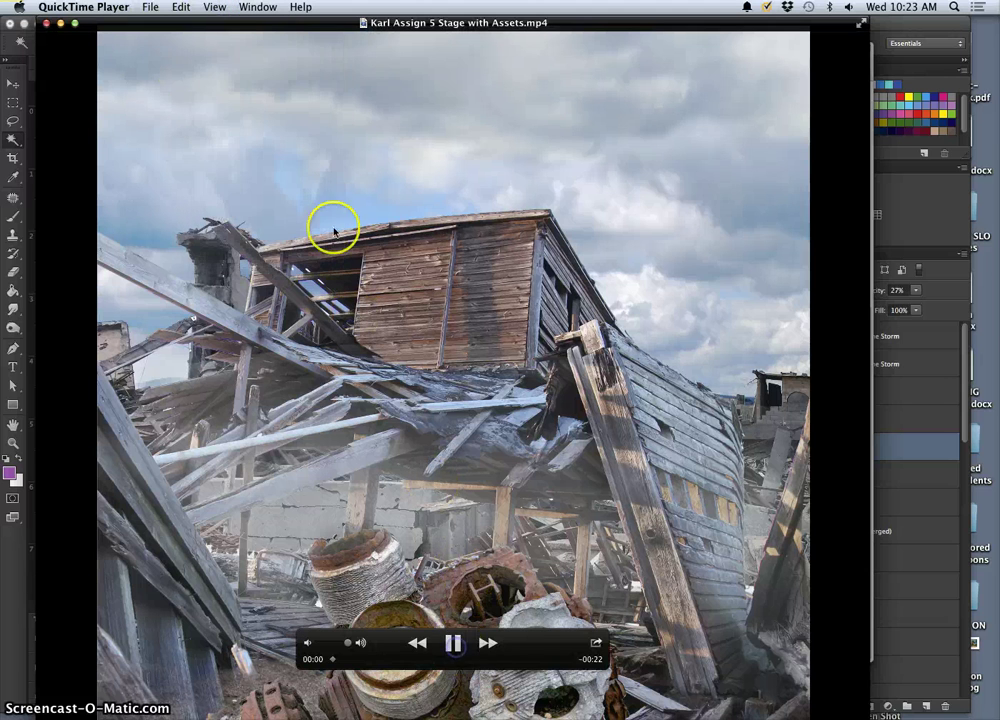
Set the video to loop continuously, then close the QuickTime window
click(214, 7)
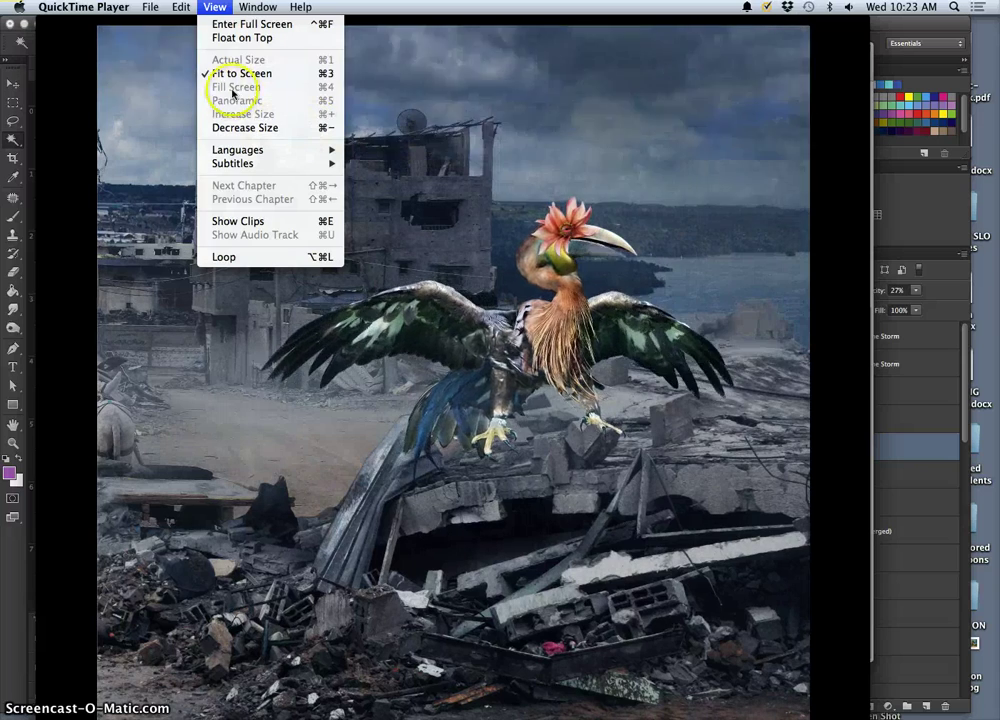
click(227, 258)
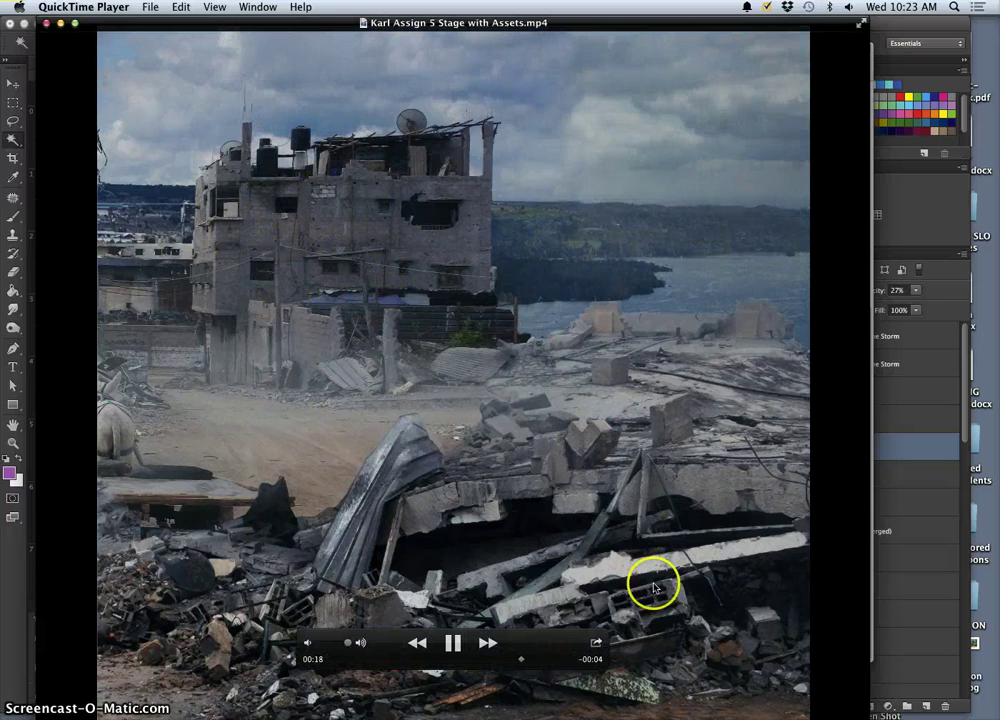
click(45, 24)
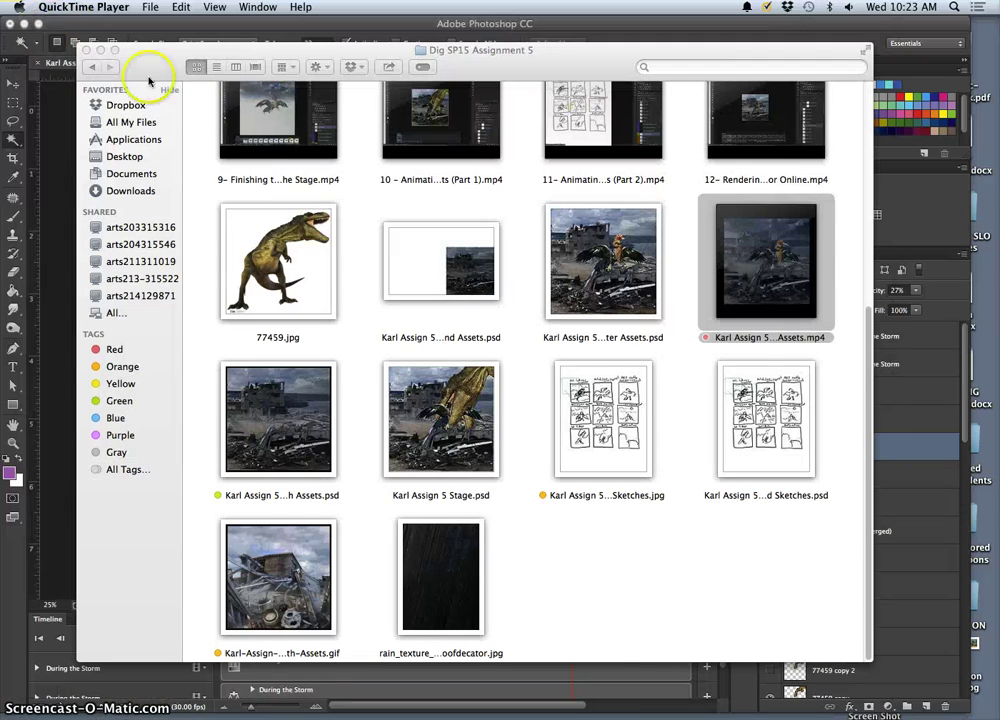
Return to Photoshop and Convert to Frame Animation, pressing Continue in the warning
click(63, 393)
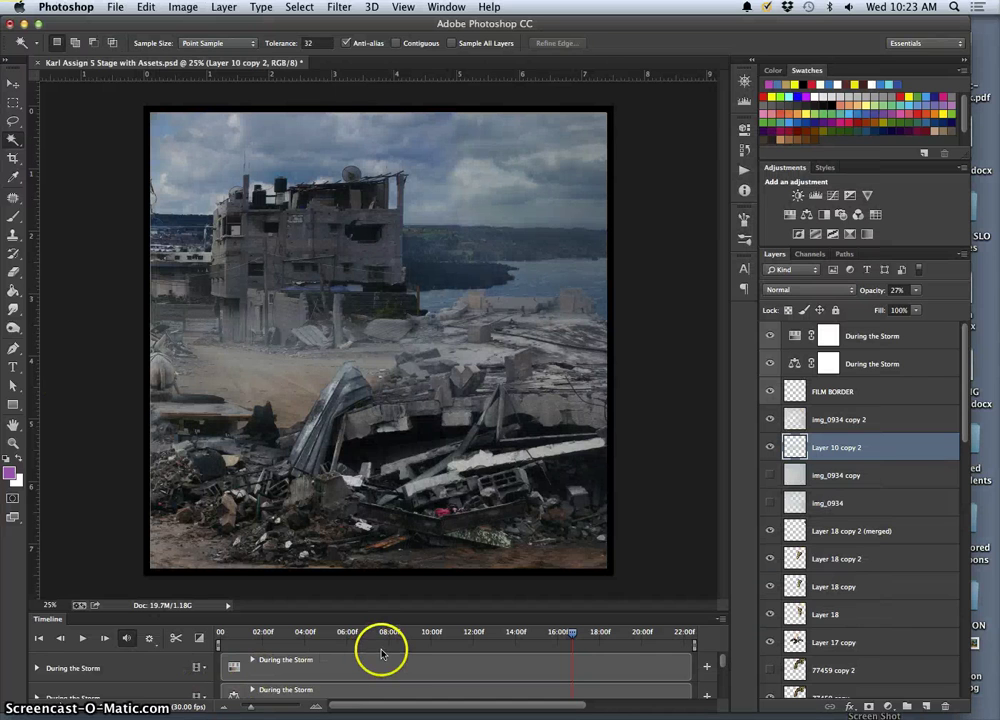
click(151, 640)
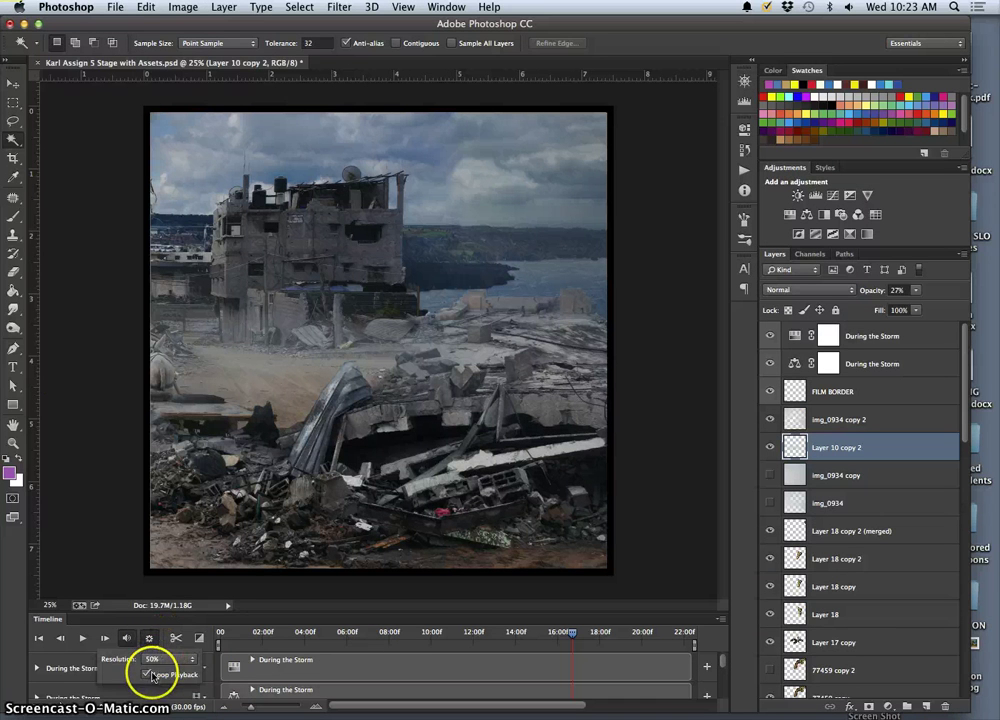
click(150, 642)
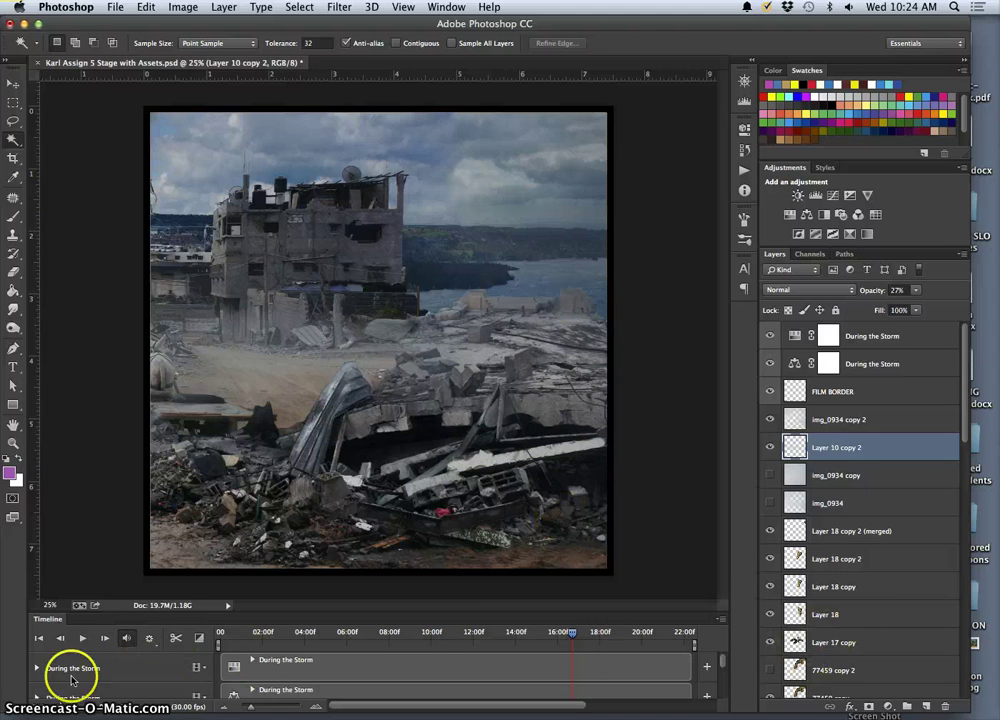
click(39, 707)
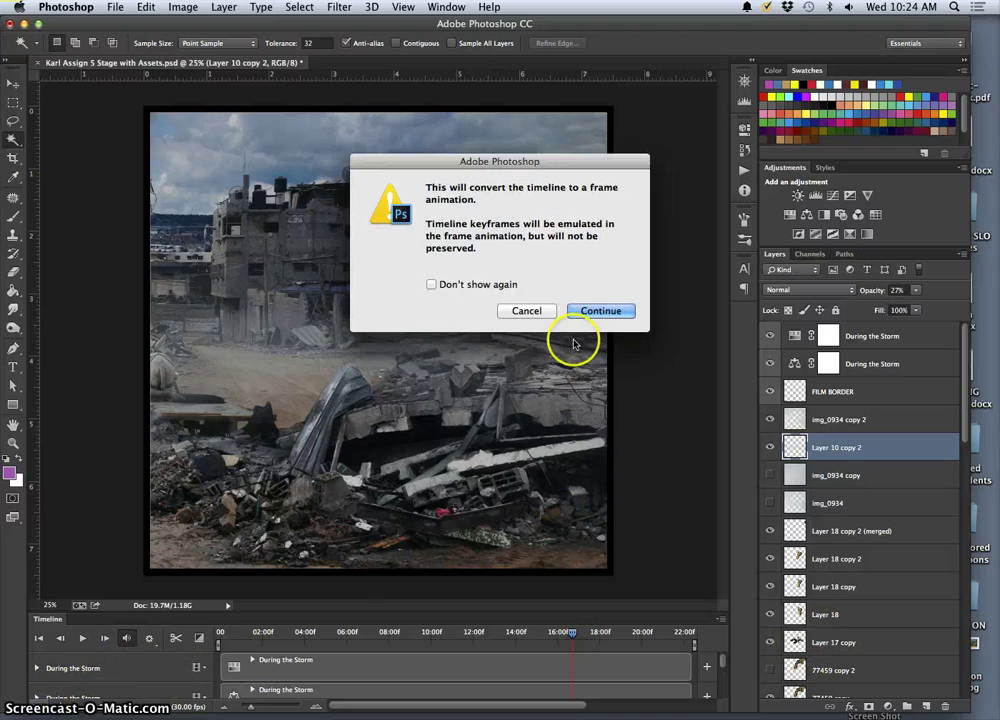
click(594, 314)
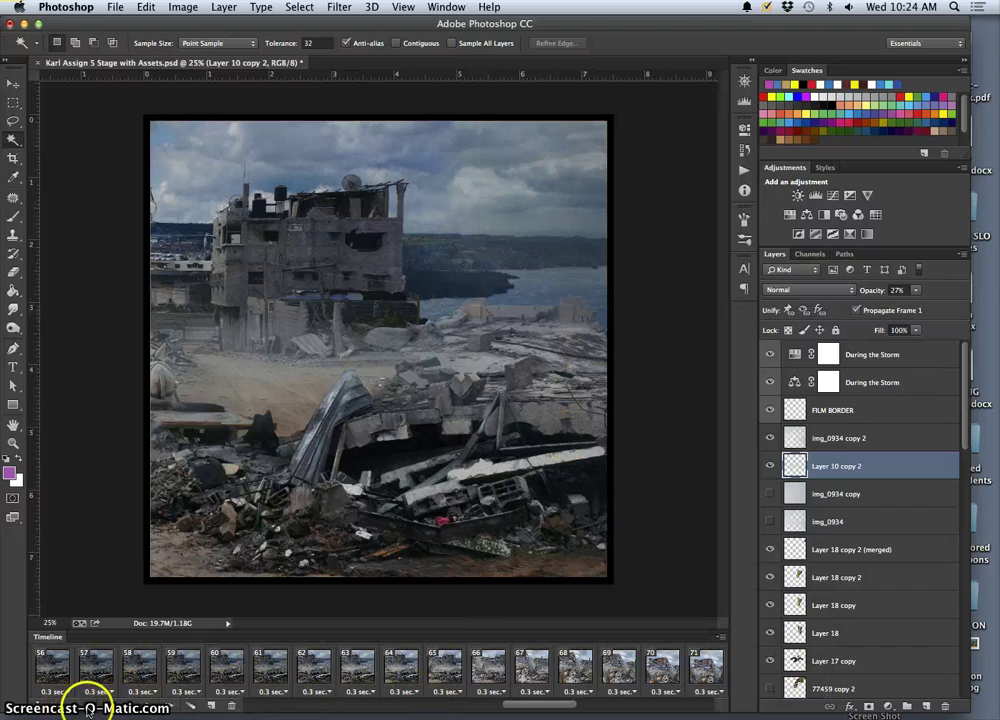
click(88, 708)
In Image Size, change Resolution from 350 to 100 Pixels/Inch, giving 750 × 750 px
click(70, 703)
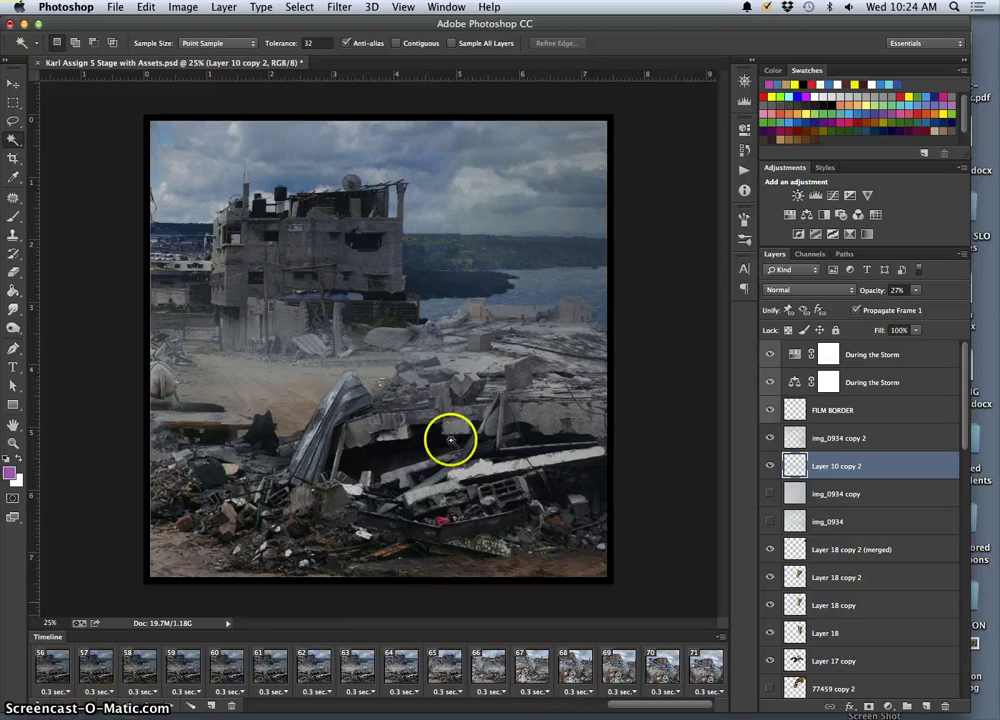
click(188, 8)
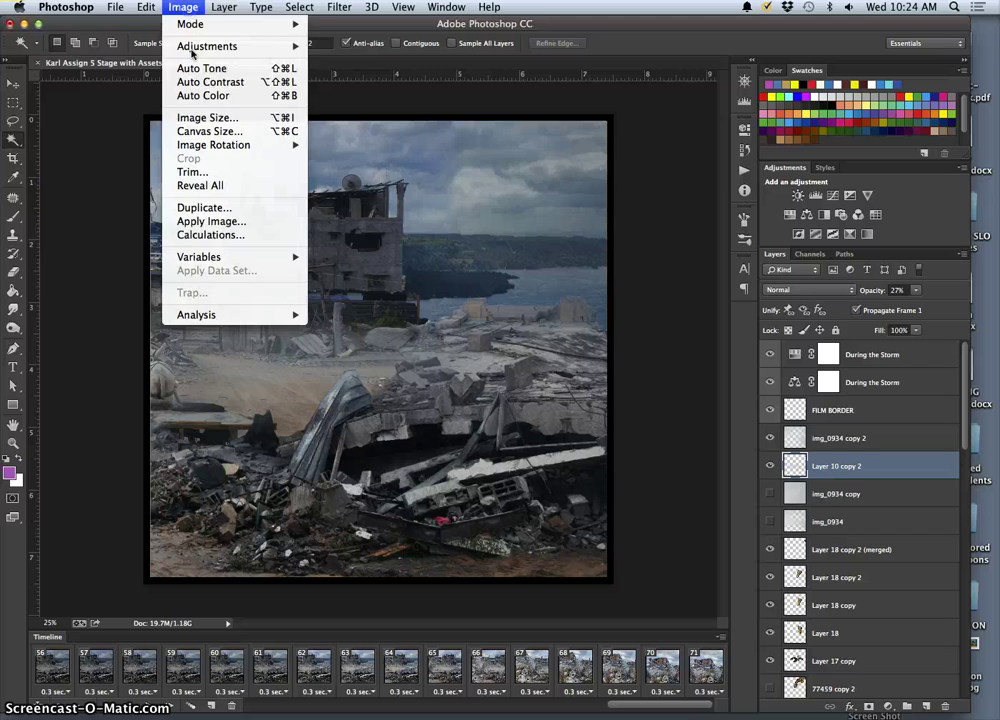
click(195, 121)
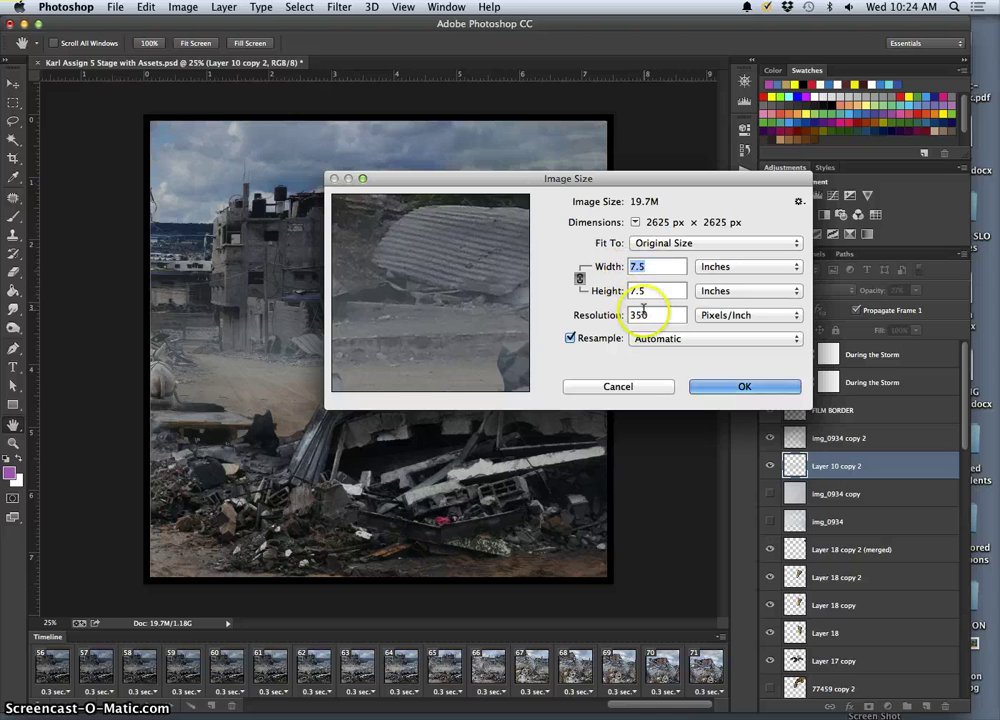
click(630, 315)
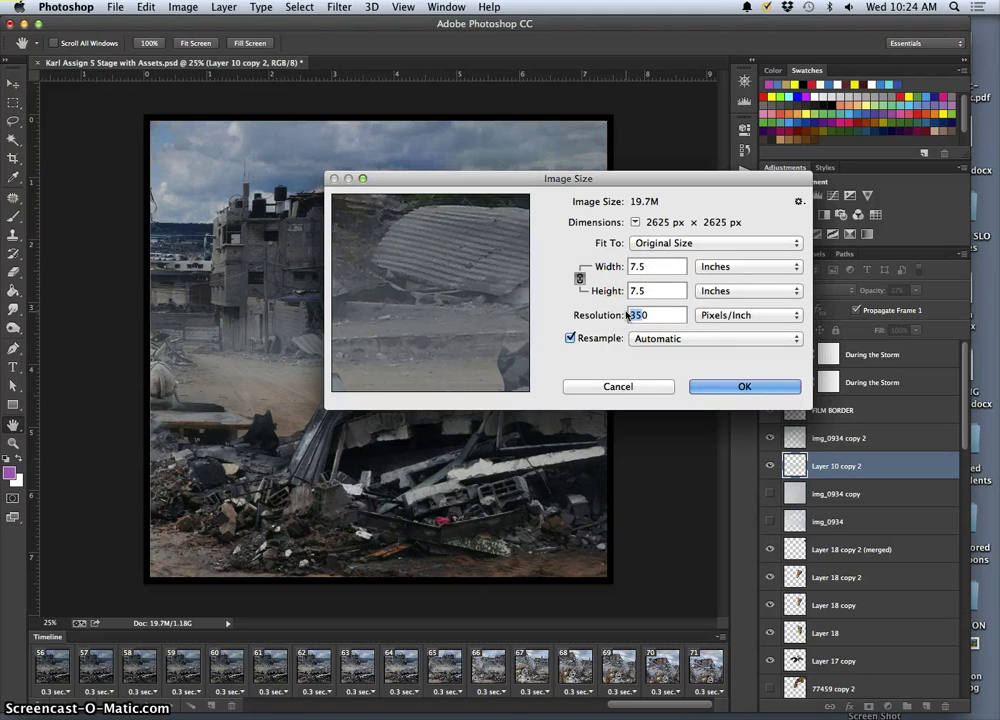
text(100)
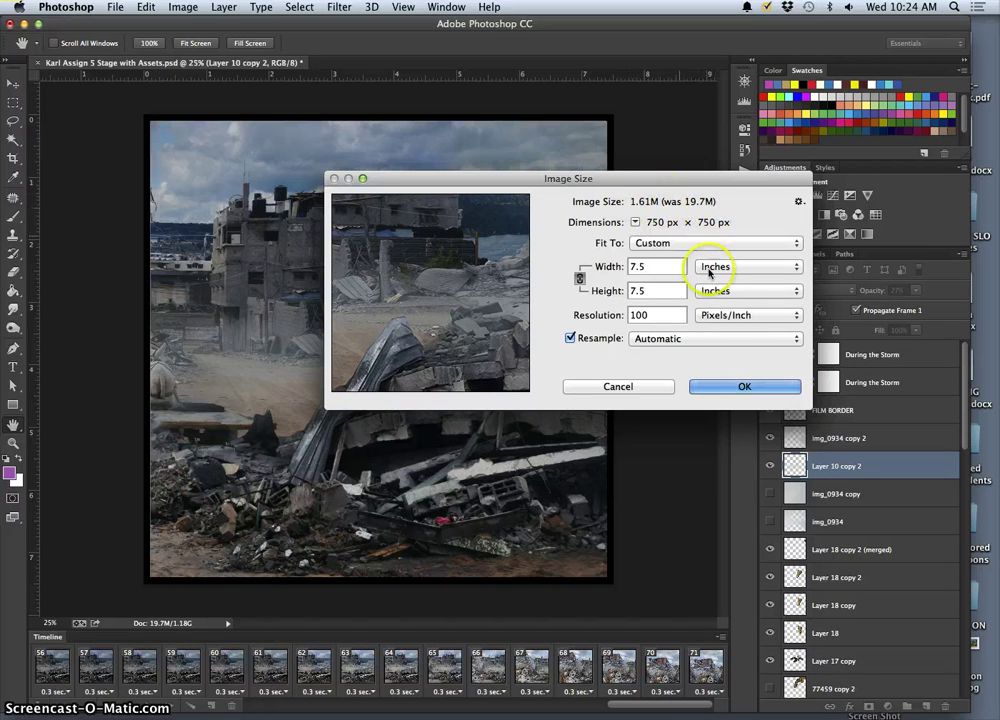
click(731, 387)
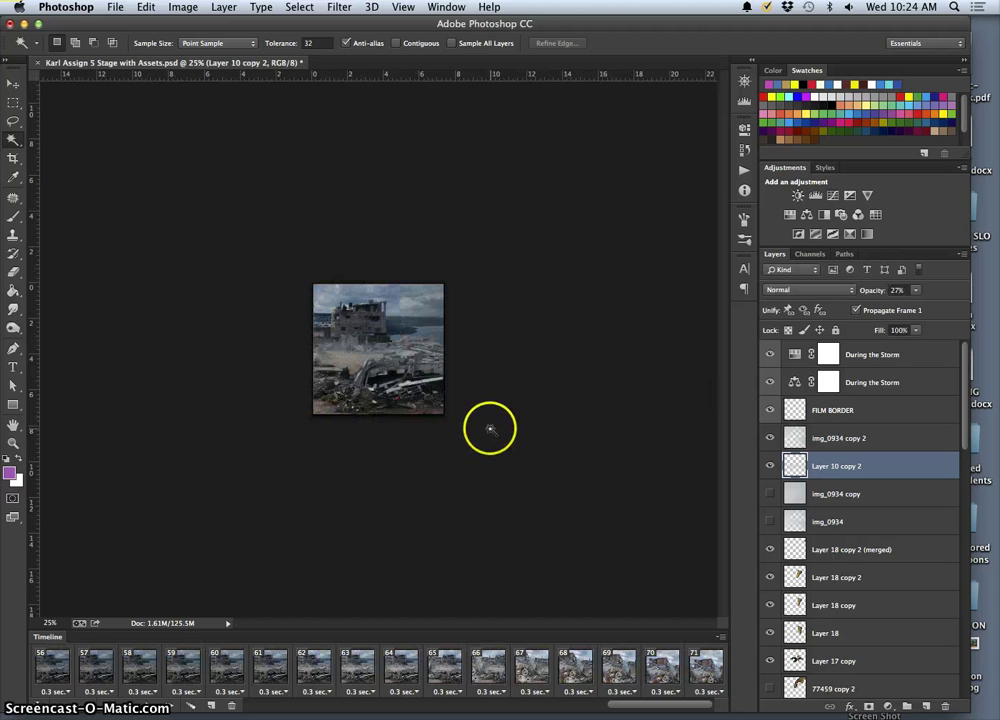
Zoom in and out to inspect the resized image, then switch to the Crop tool
key(super+plus)
key(super+plus)
key(super+plus)
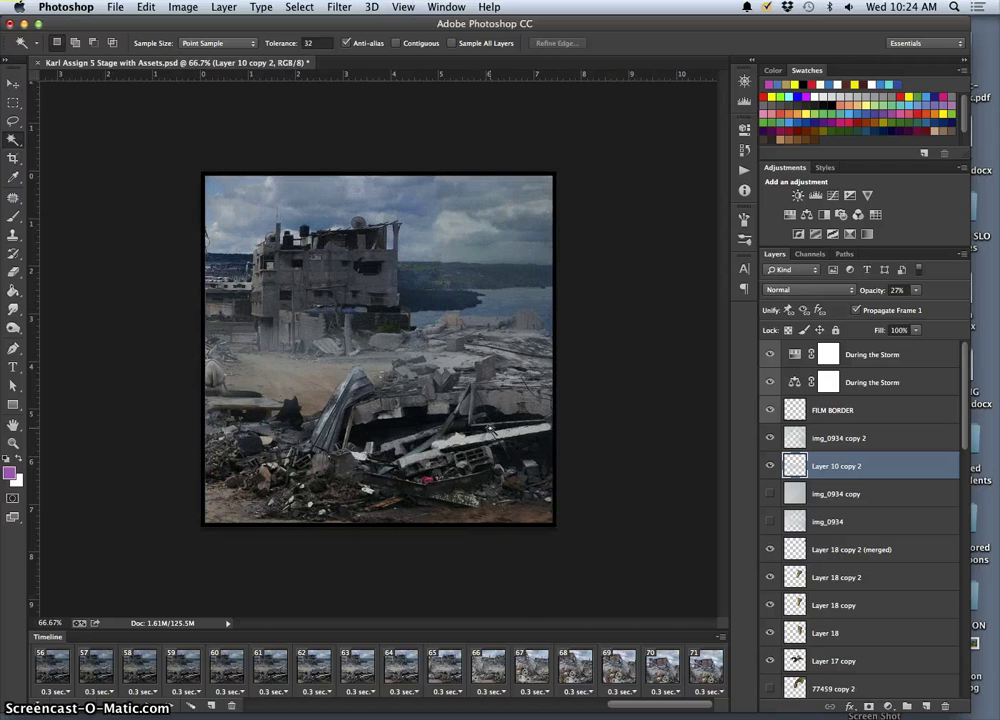
key(super+plus)
key(super+minus)
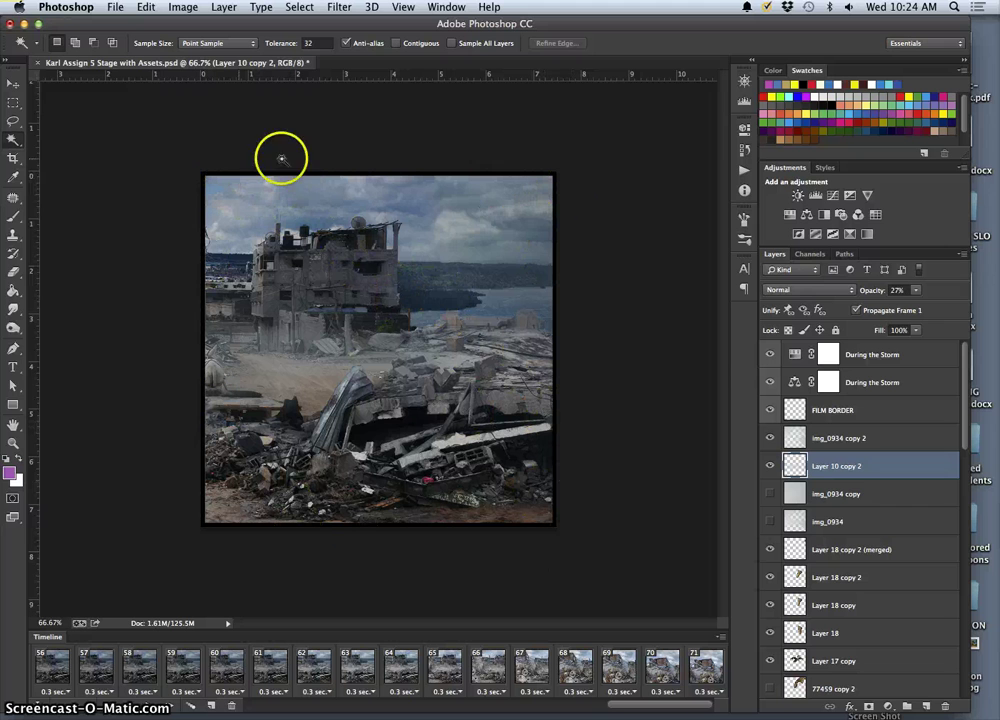
key(i)
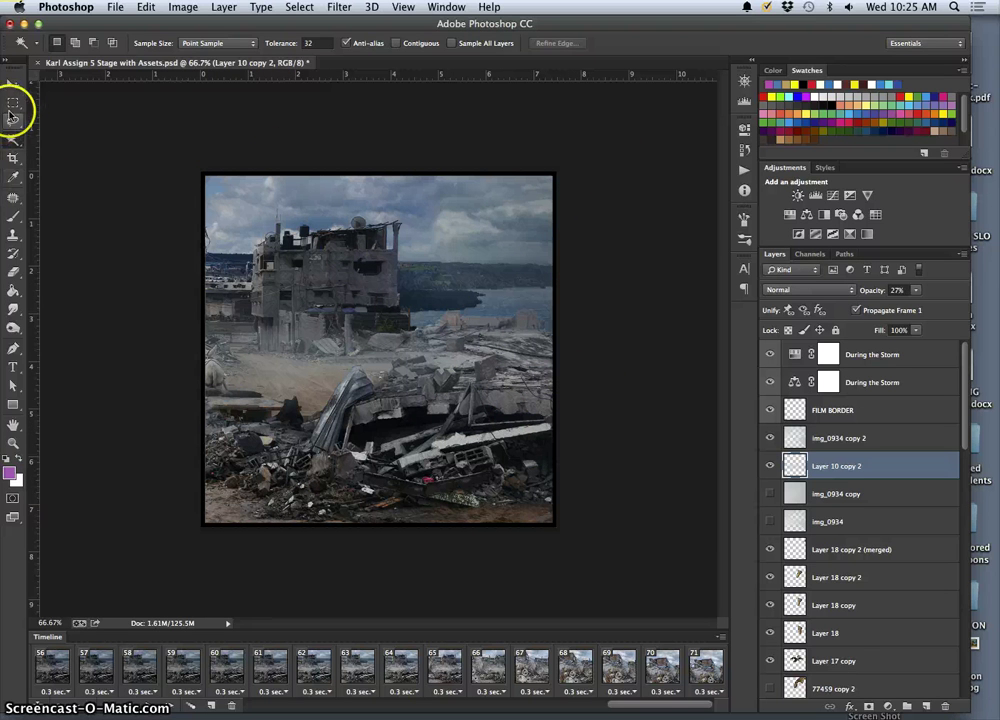
click(14, 107)
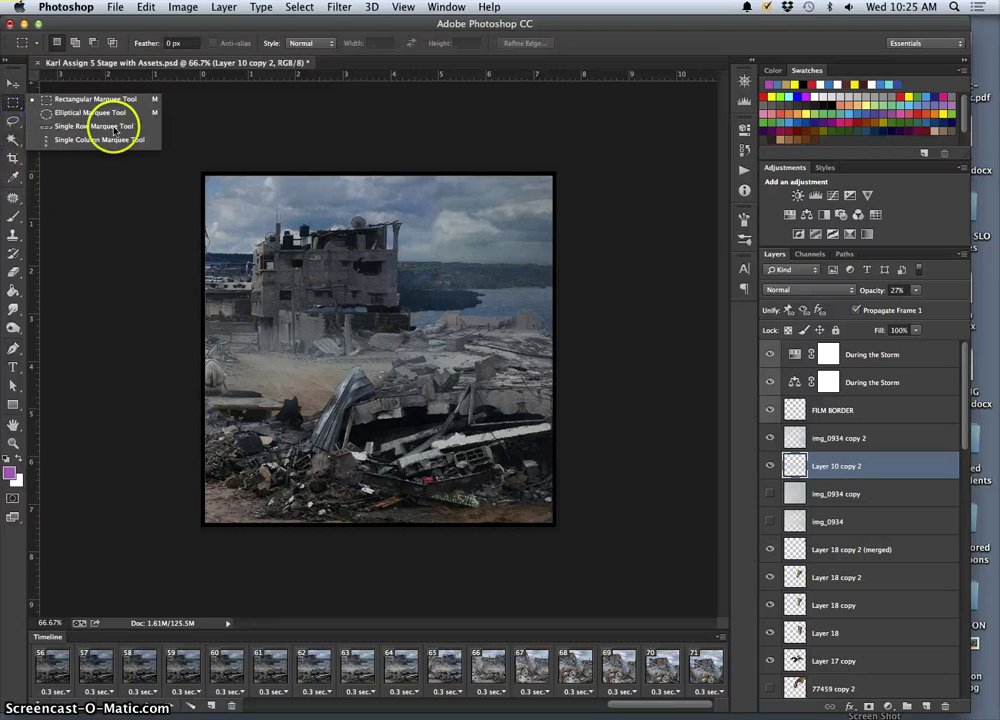
click(14, 84)
click(14, 158)
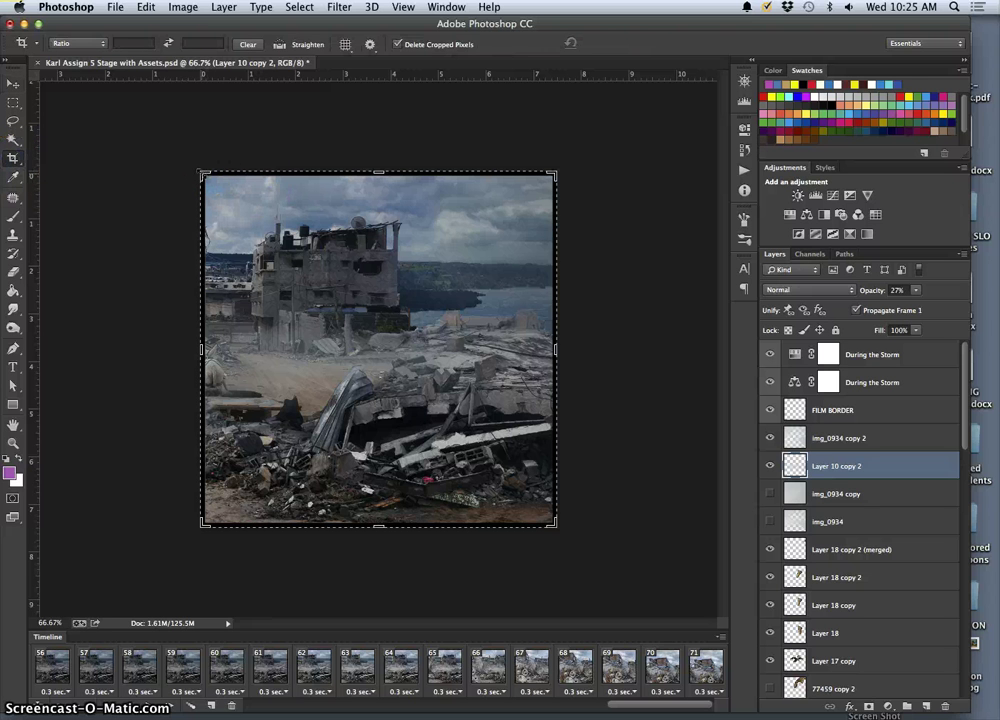
Pull the crop's top-left corner inside the black border and apply the crop
drag(203, 174, 208, 183)
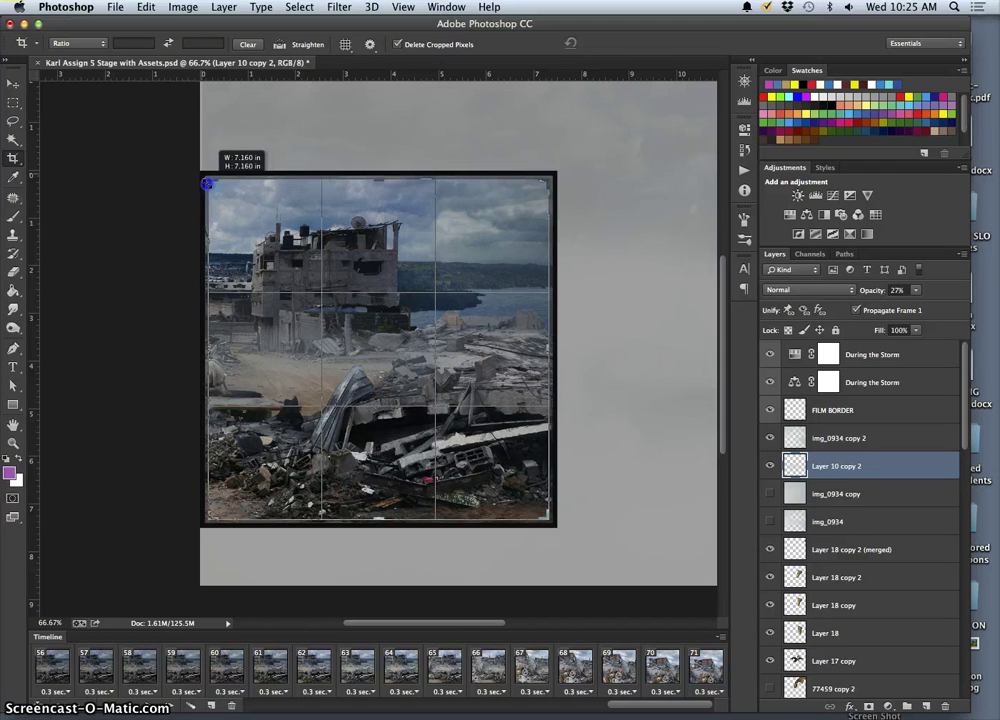
drag(206, 183, 204, 175)
key(super+equal)
key(super+equal)
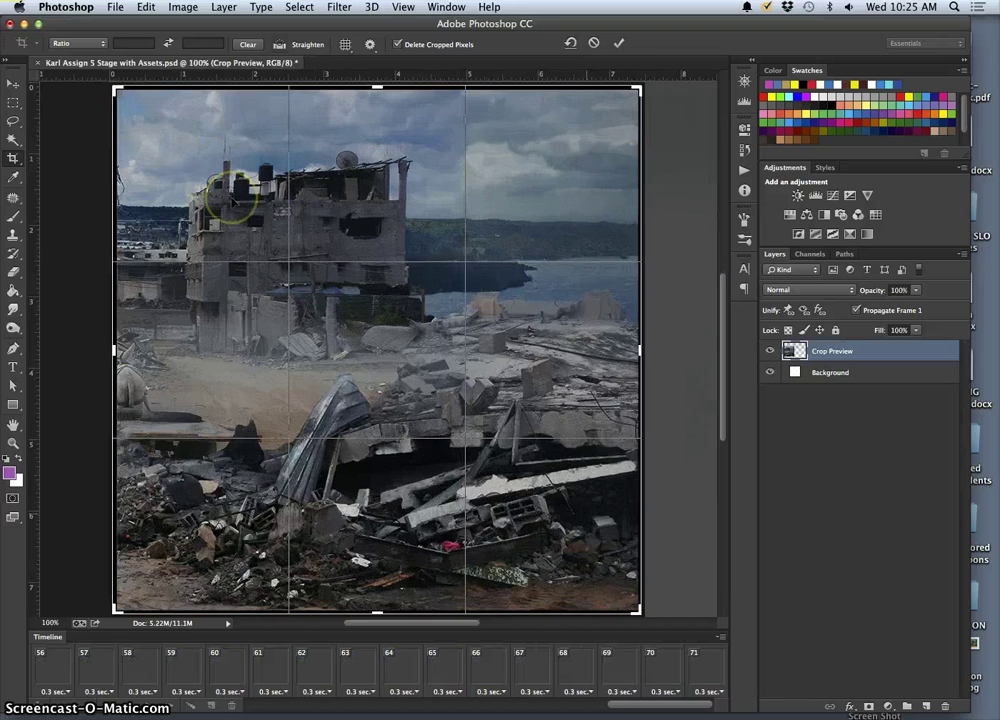
scroll(165, 178, up, 5)
scroll(165, 178, left, 10)
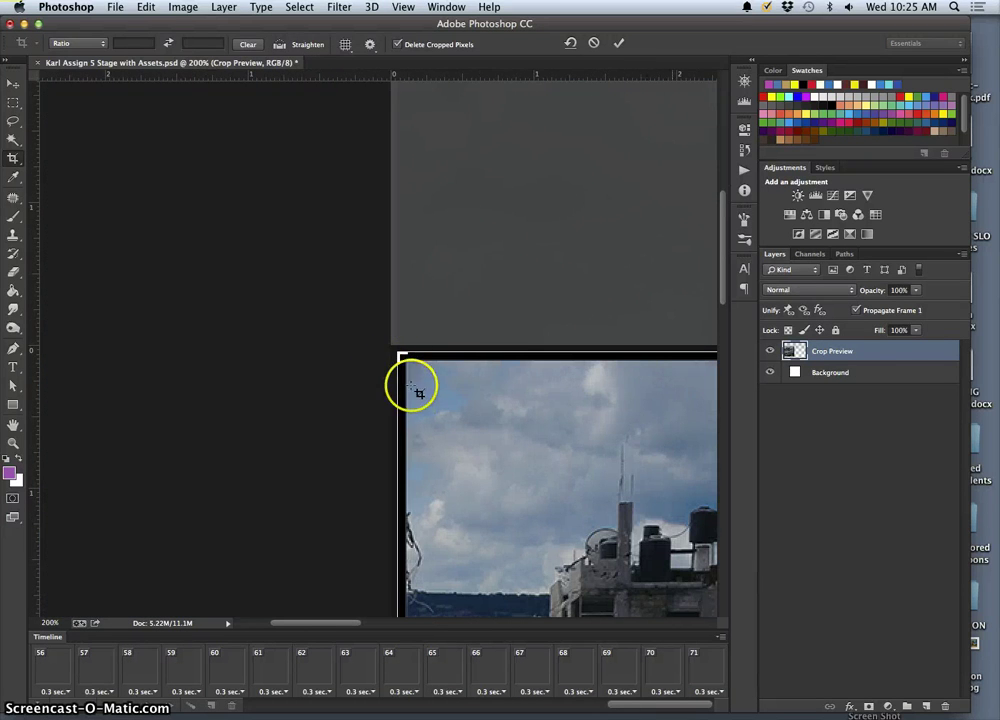
drag(395, 360, 407, 366)
key(super+minus)
key(super+minus)
key(super+minus)
key(super+minus)
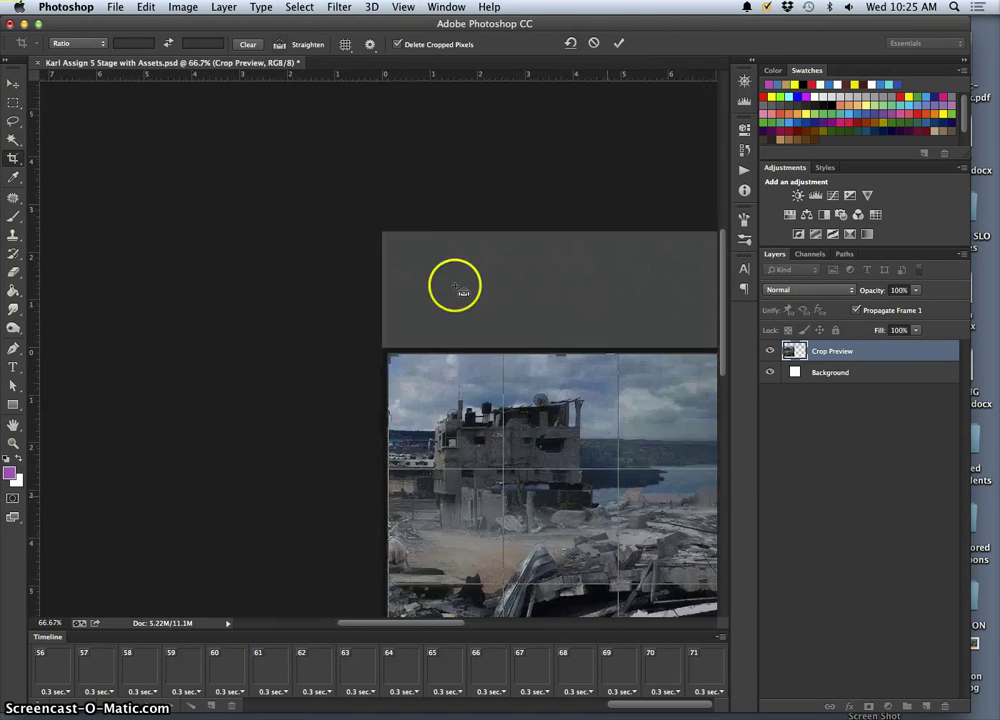
key(Return)
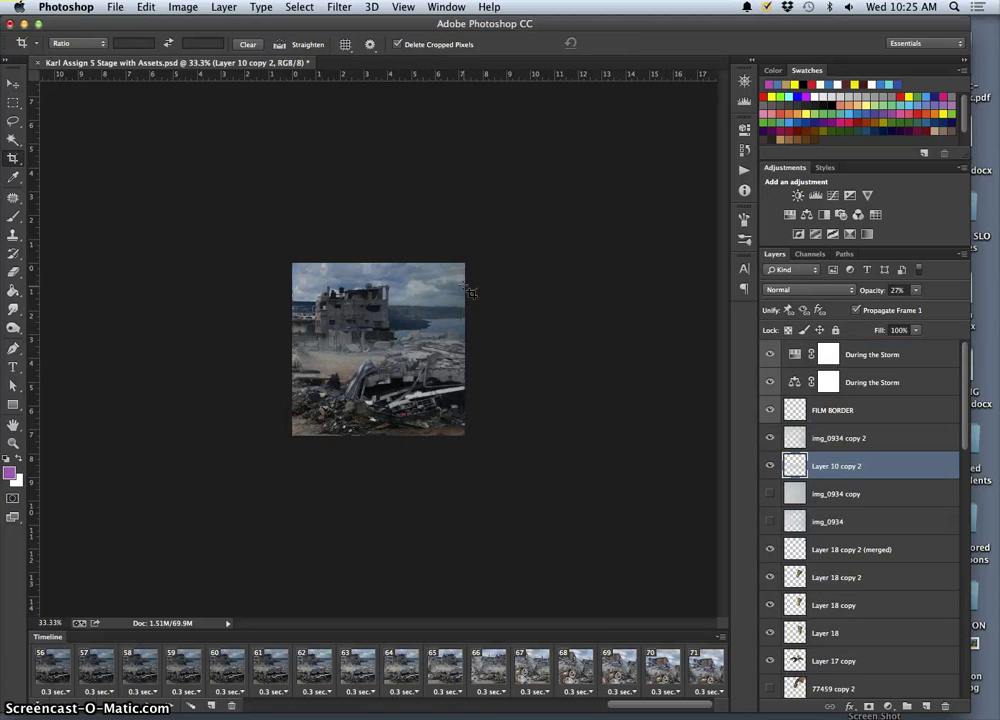
Use the History panel to revert to before the resize and crop
click(183, 13)
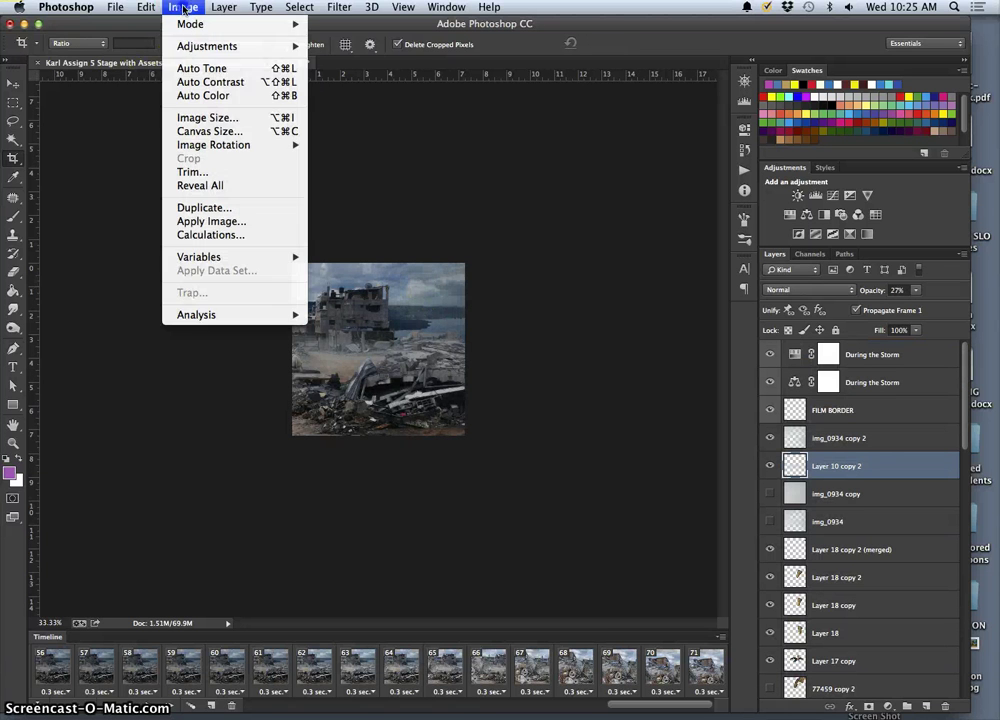
click(353, 134)
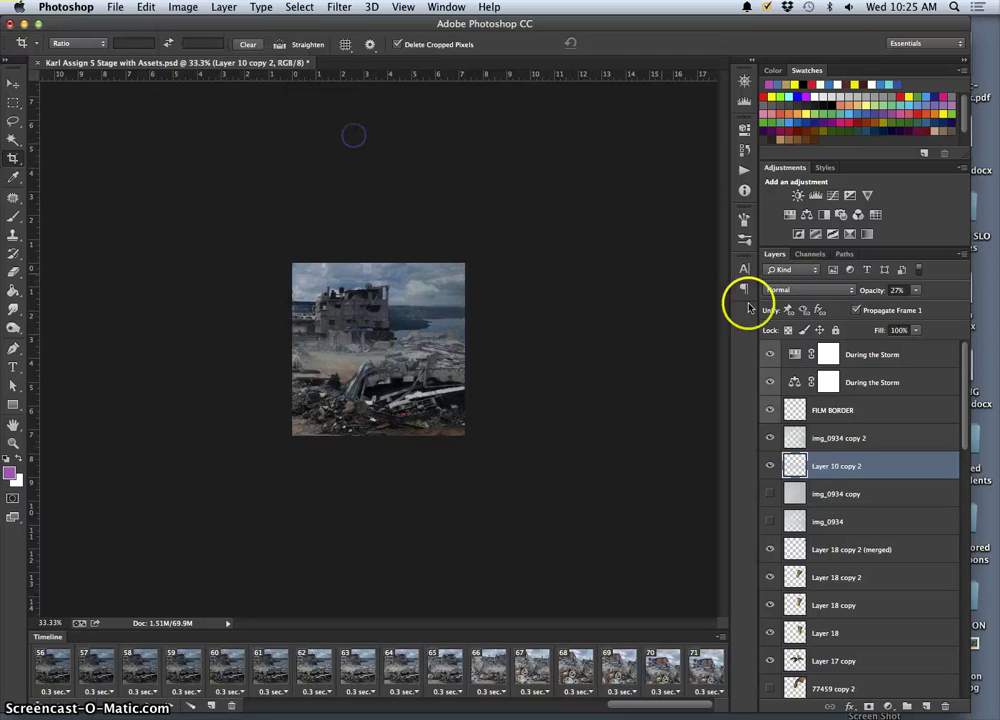
click(744, 150)
click(645, 247)
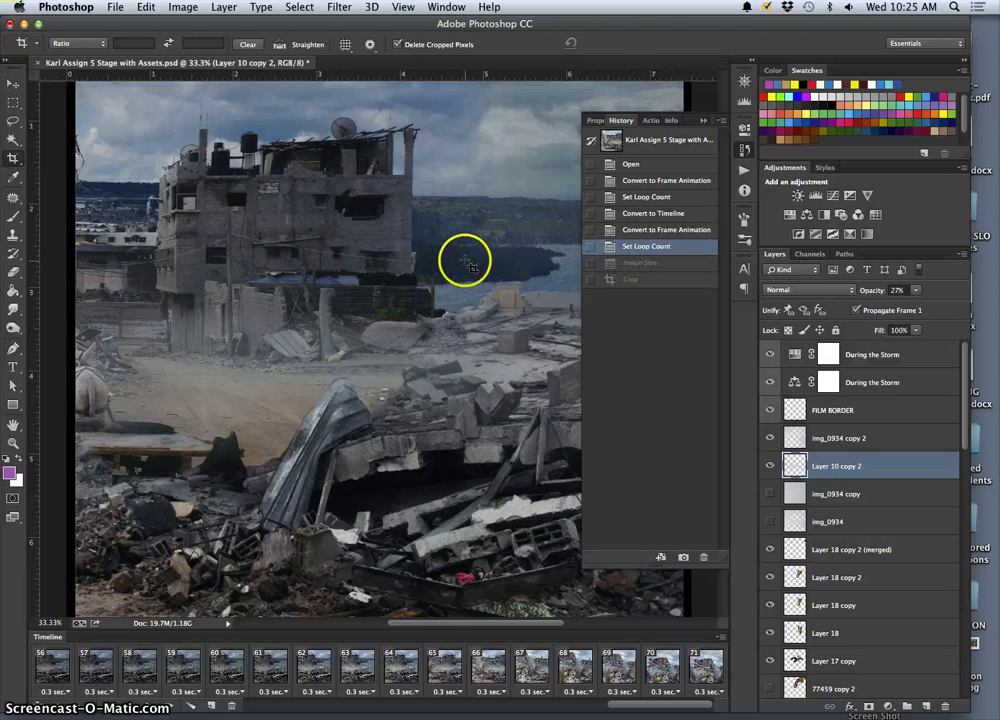
key(super+minus)
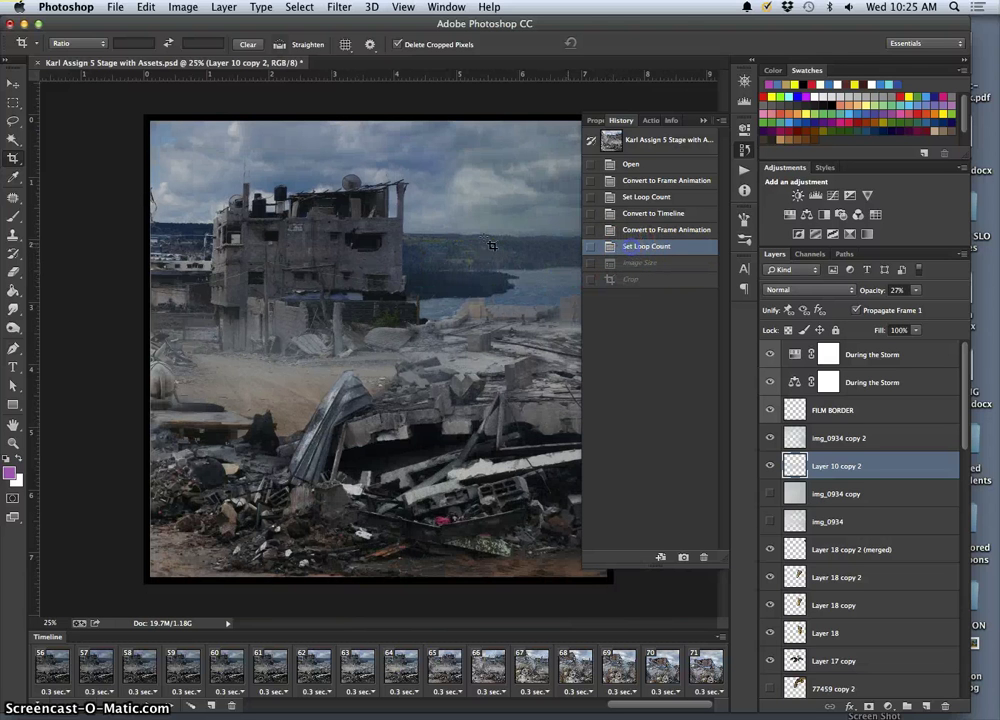
Recrop at full resolution with top-left and bottom-left corners inside the black border, then zoom out
click(12, 158)
click(147, 117)
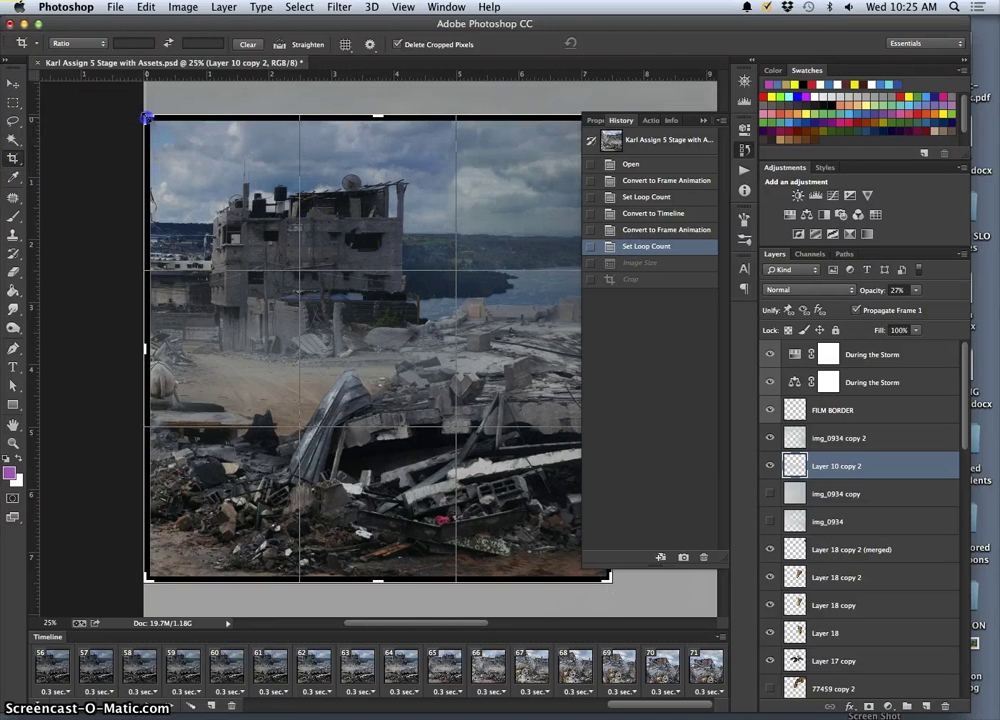
drag(147, 117, 156, 128)
key(super+plus)
key(super+plus)
key(super+plus)
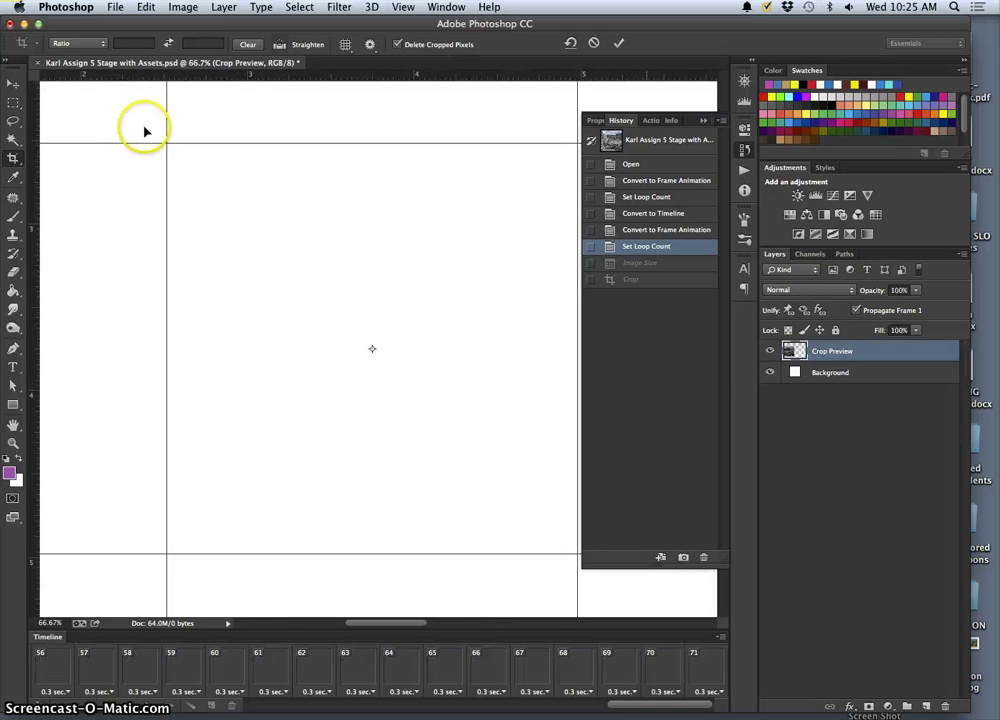
scroll(147, 135, down, 10)
scroll(147, 135, left, 10)
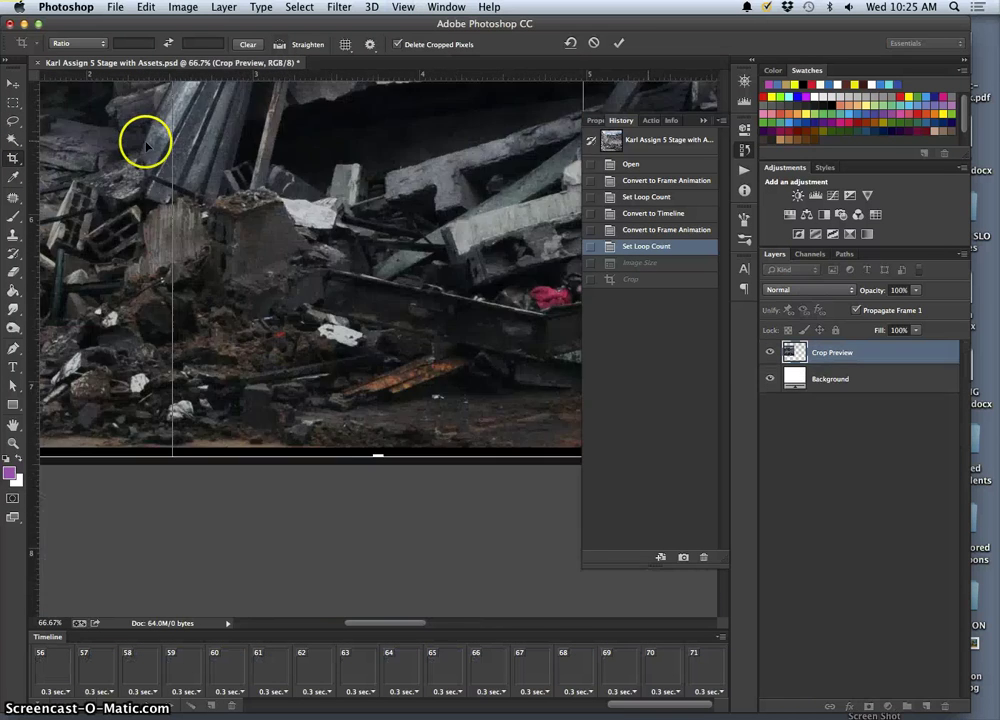
scroll(147, 144, right, 10)
scroll(147, 144, left, 3)
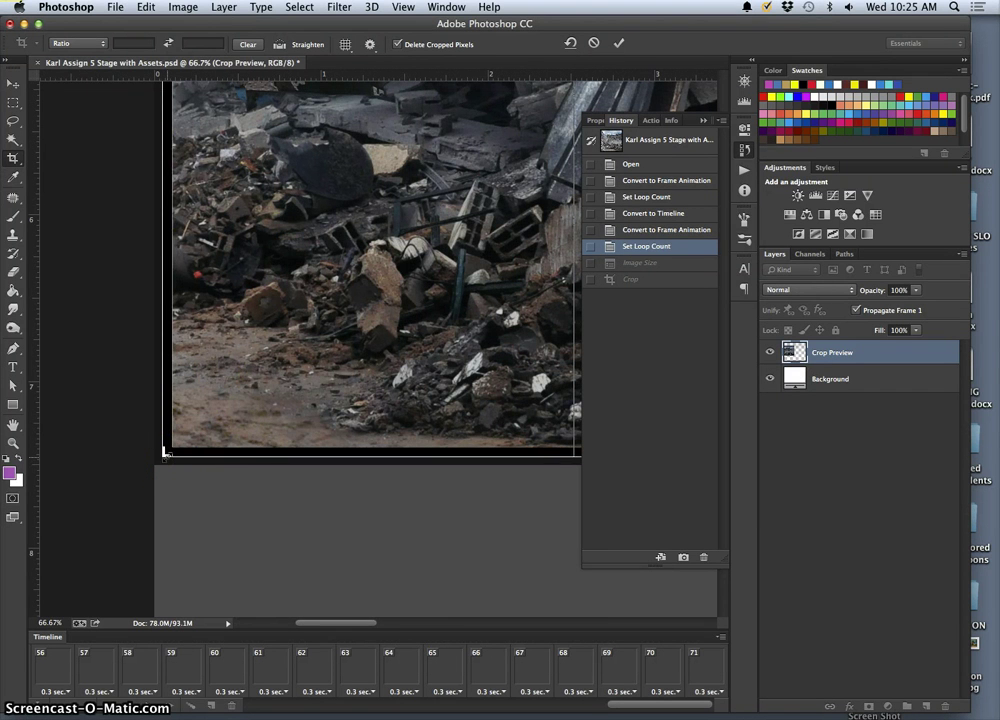
drag(166, 453, 178, 446)
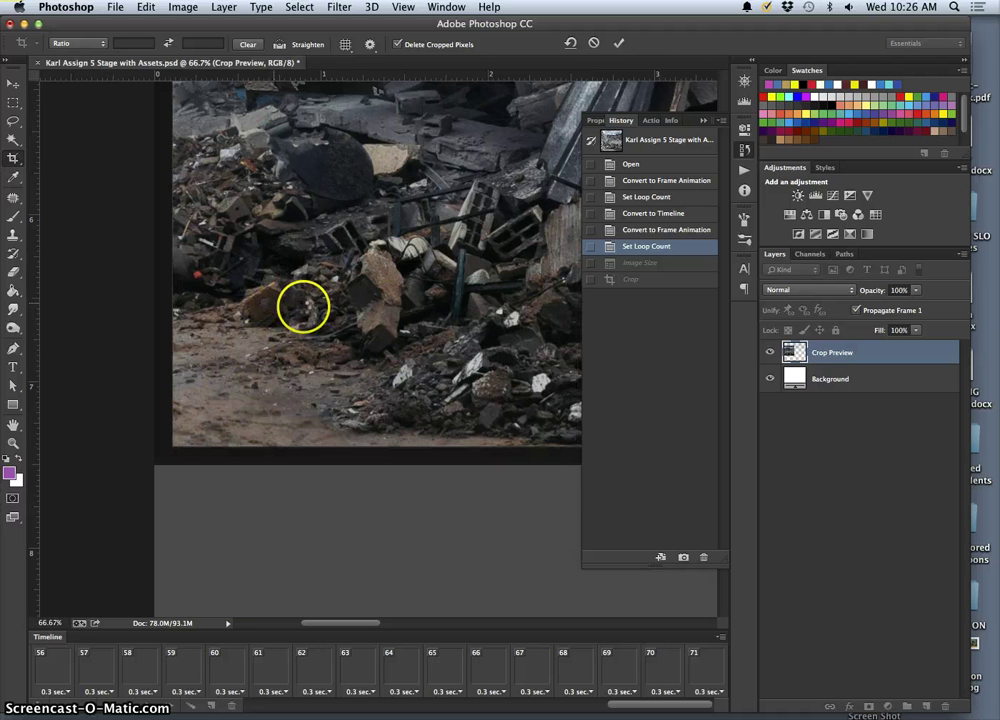
double_click(303, 306)
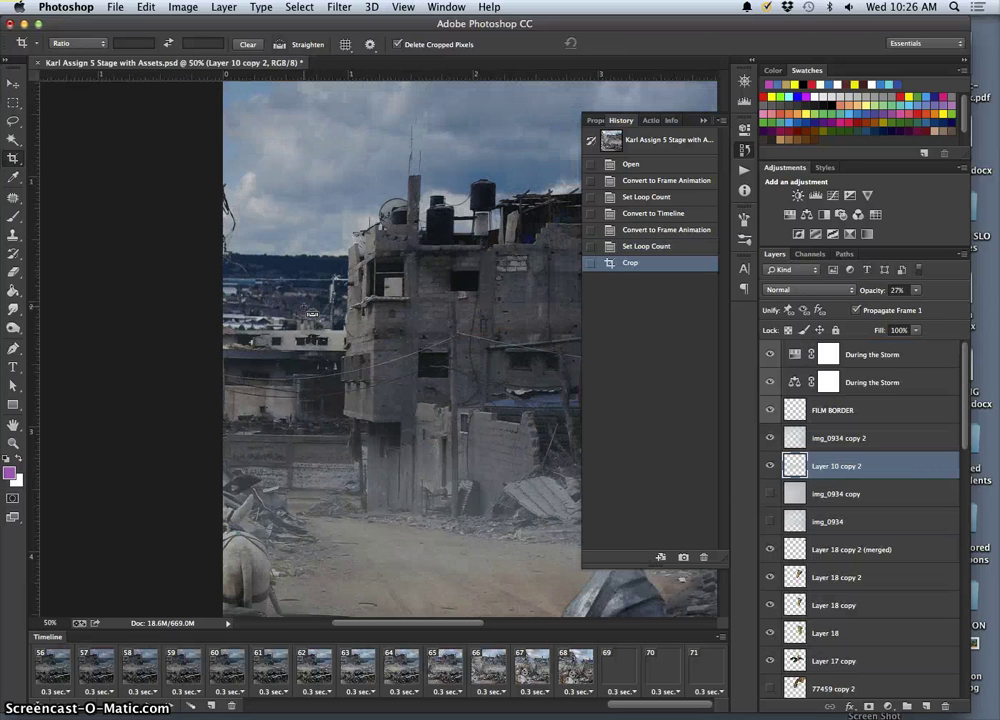
key(super+minus)
key(super+minus)
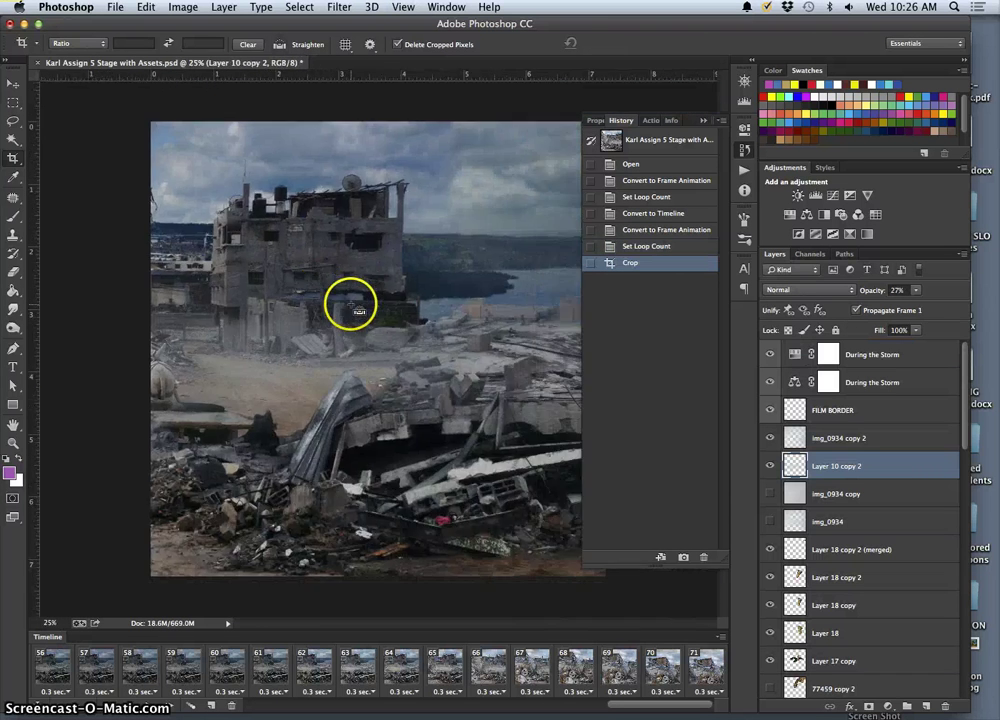
key(super+minus)
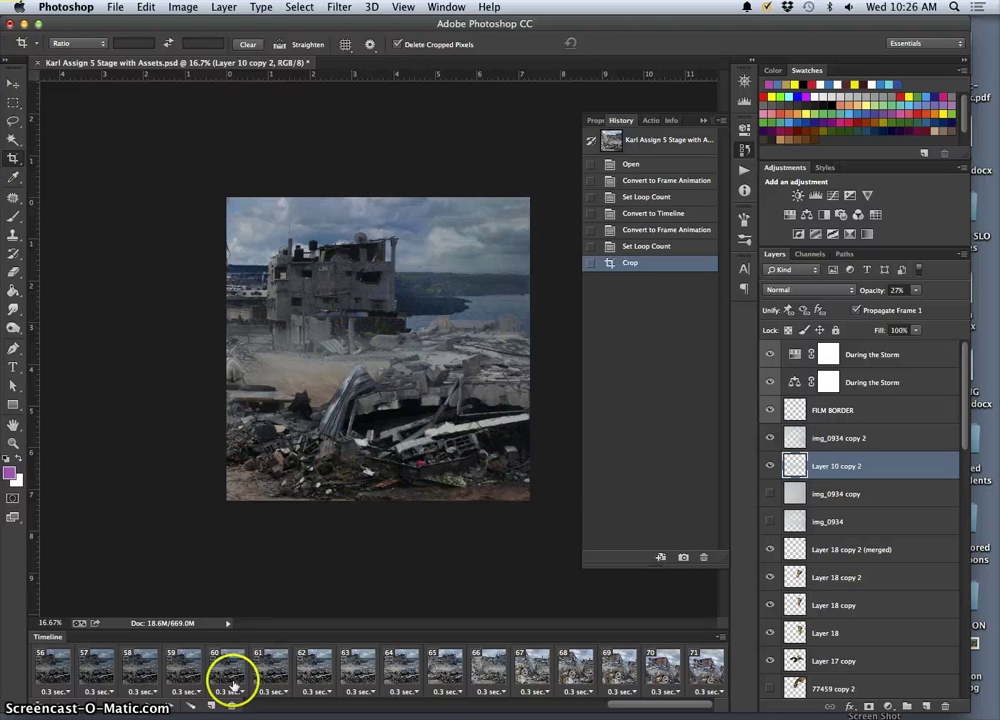
Play the cropped animation, then stop playback
click(150, 701)
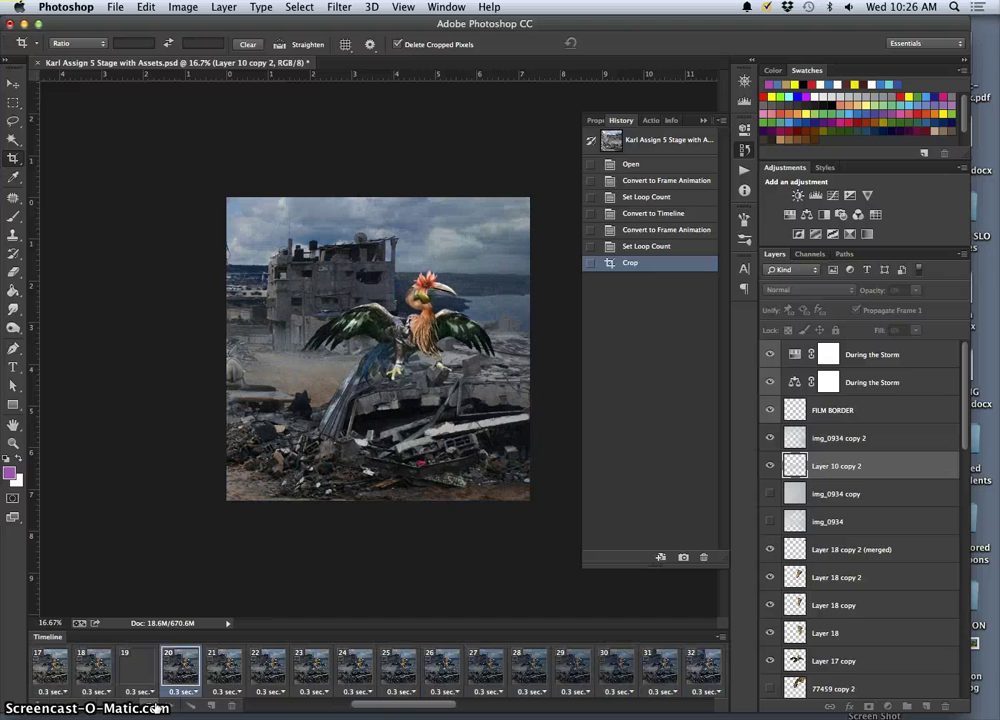
click(363, 692)
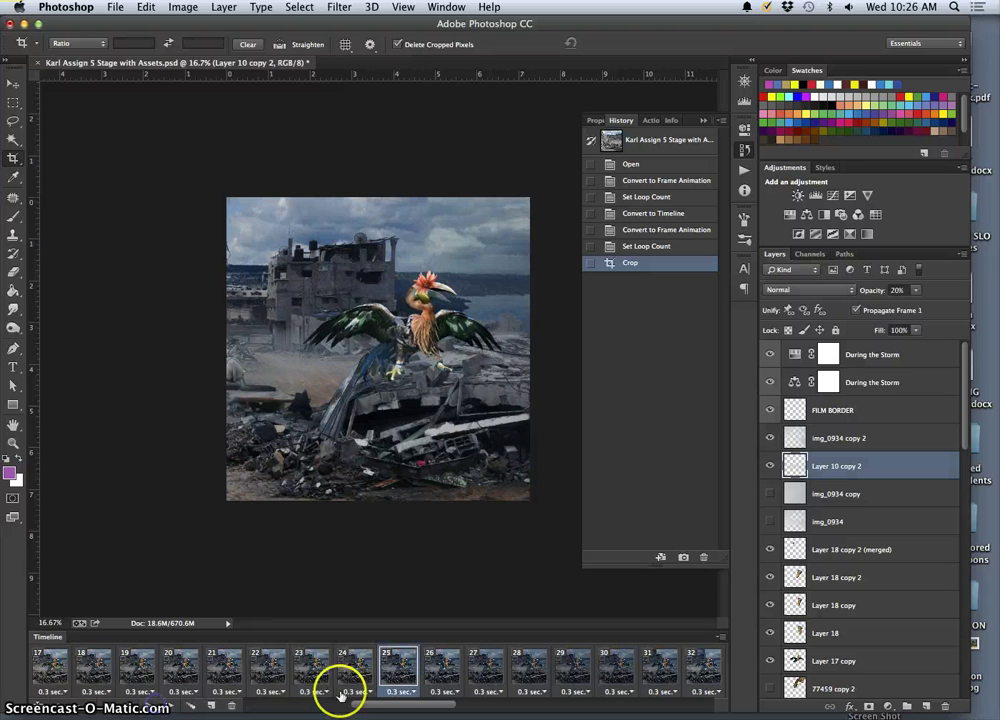
drag(341, 703, 200, 703)
Give frame 1 a custom delay through Other… and replay the animation from the start
click(50, 672)
click(62, 692)
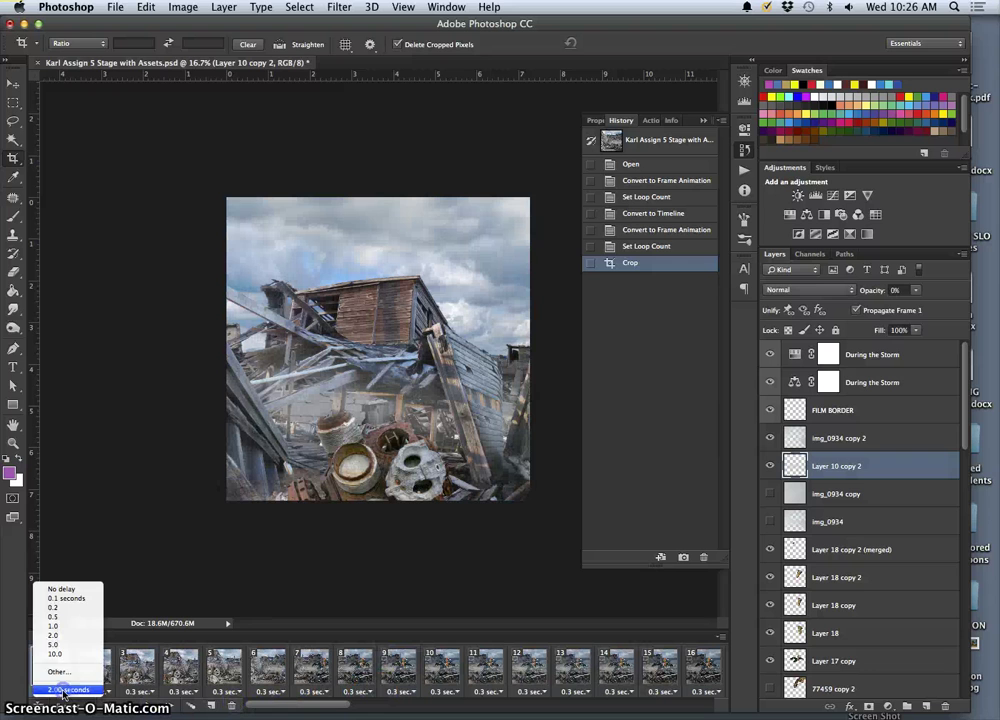
click(58, 672)
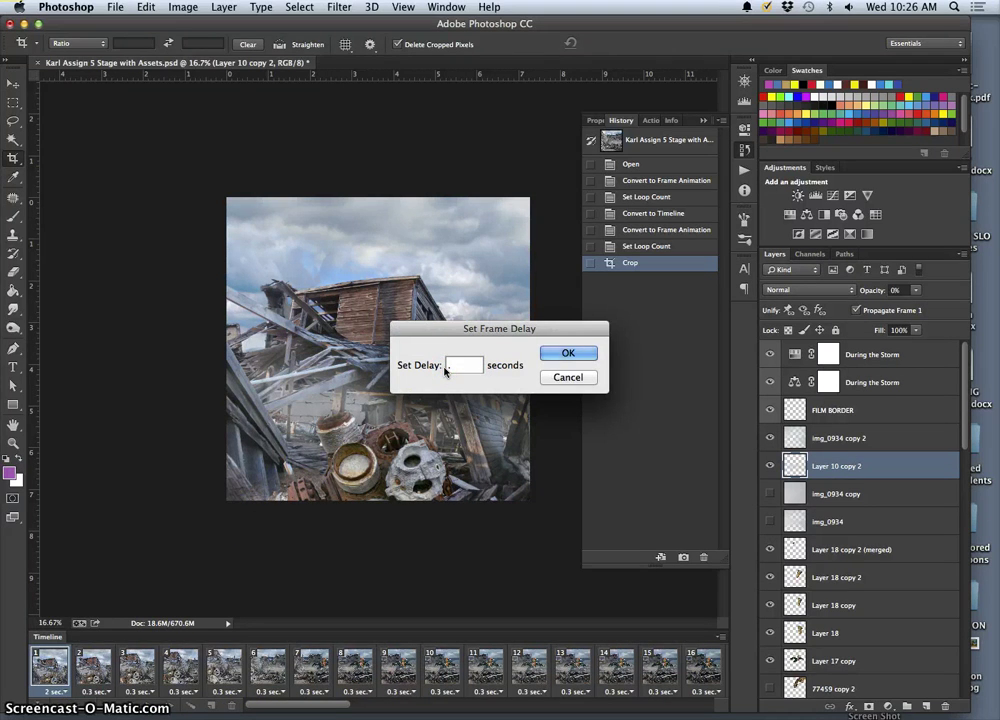
click(561, 356)
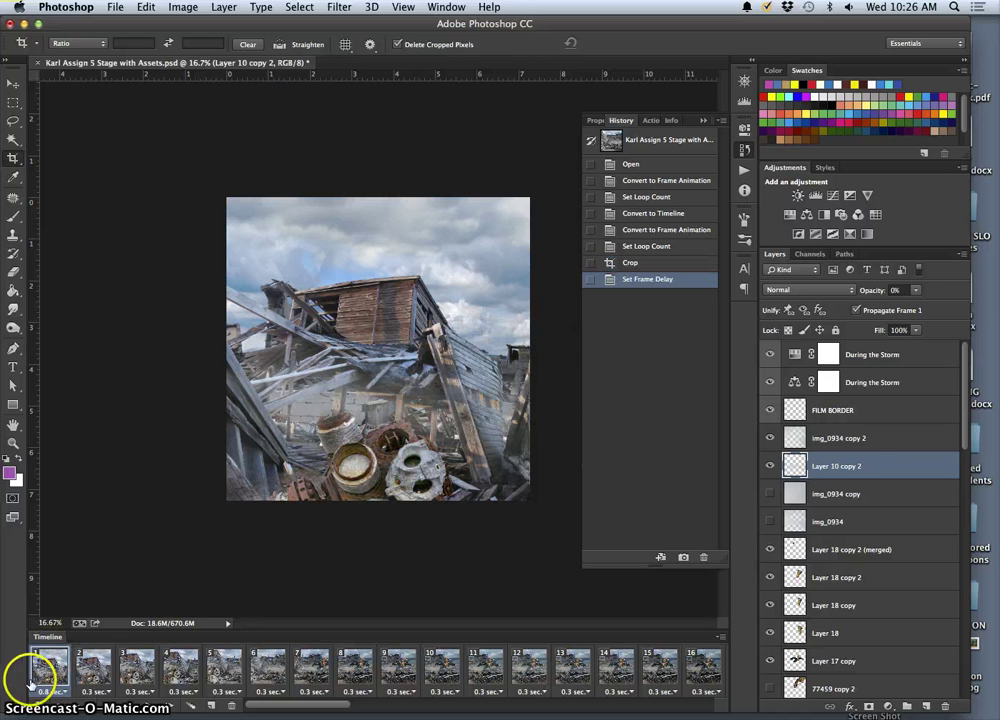
click(89, 672)
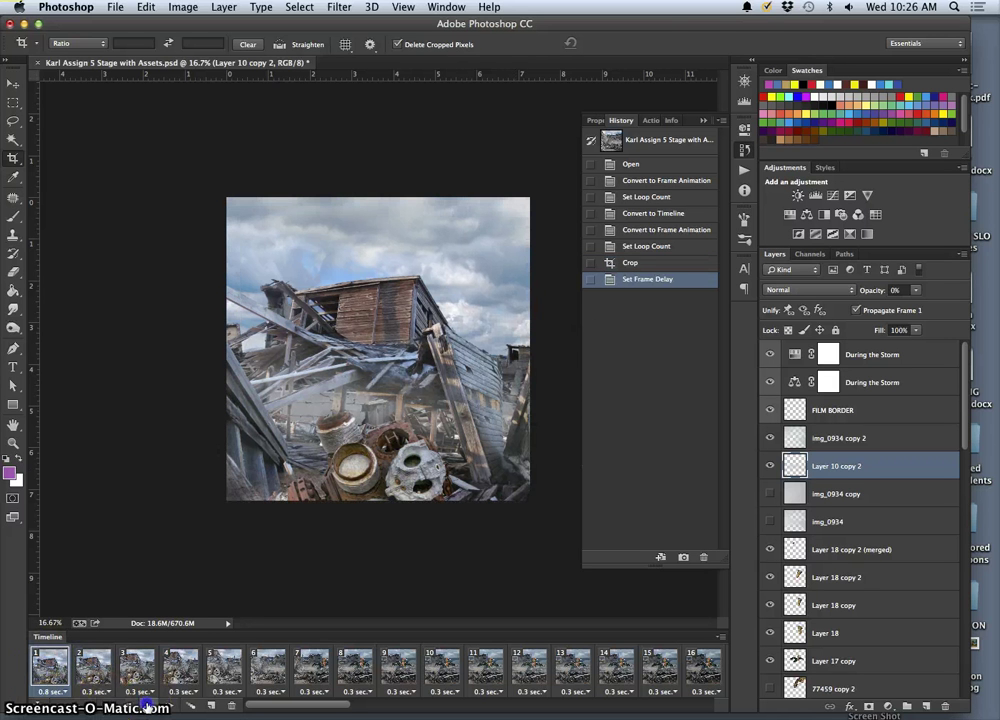
click(147, 706)
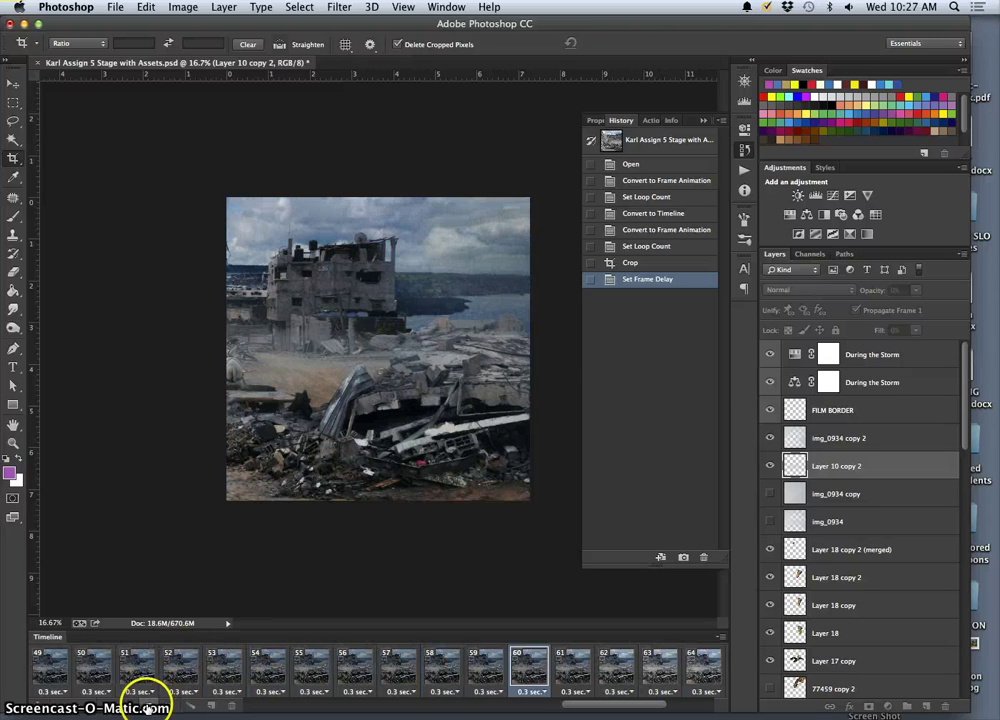
Revert History to the Set Loop Count state before the crop and delay change, then replay the animation
key(space)
key(super+alt+z)
key(super+alt+z)
key(super+alt+z)
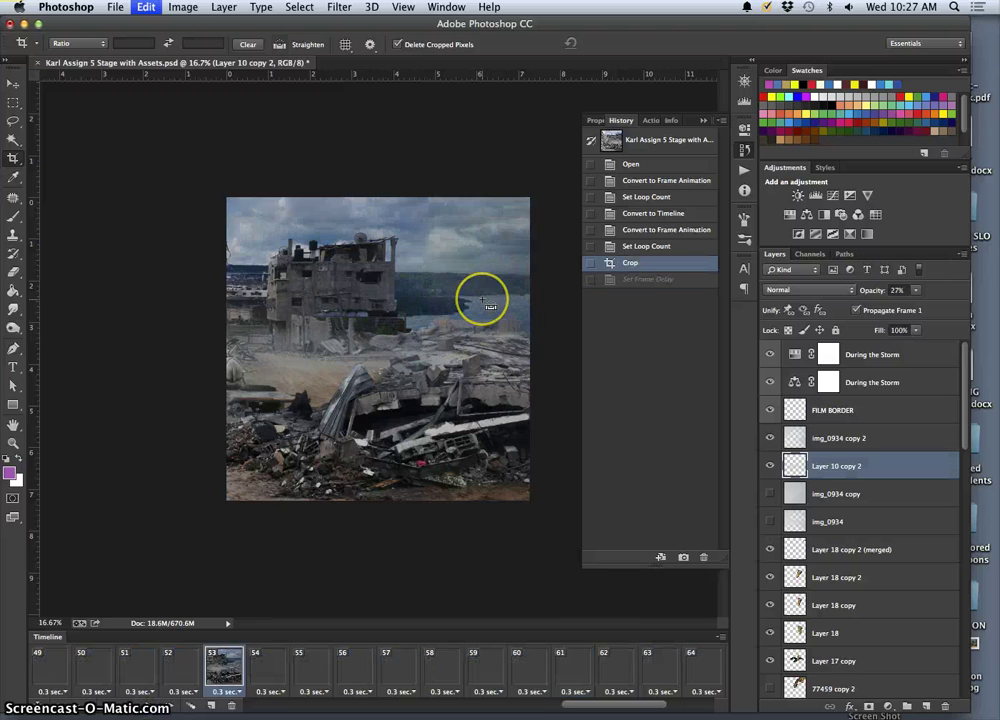
click(489, 303)
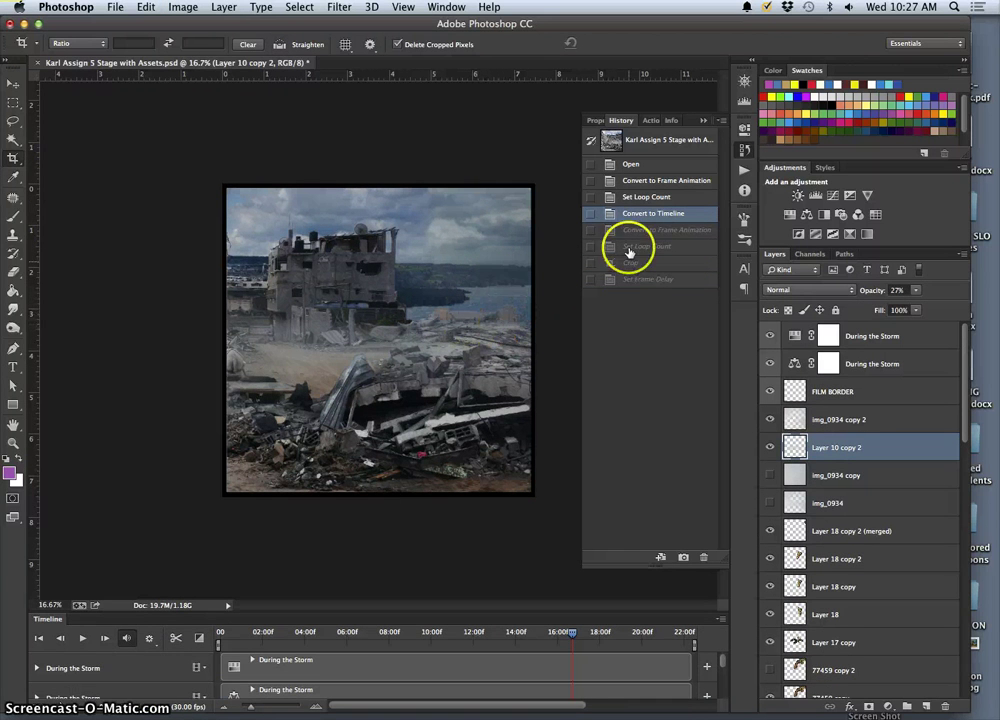
key(super+shift+z)
key(super+shift+z)
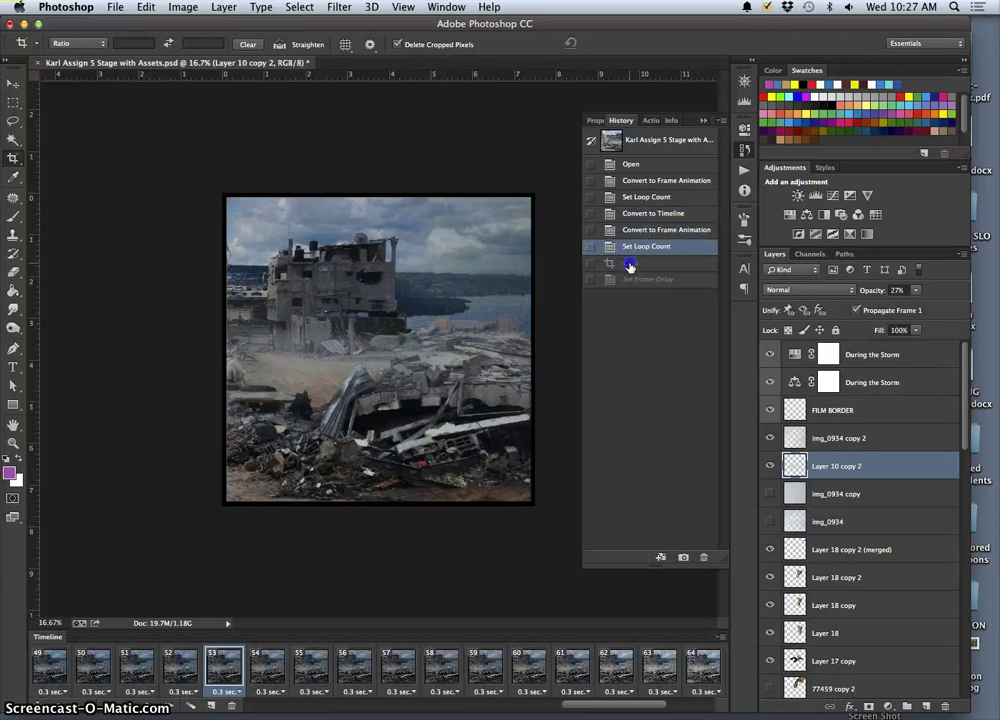
click(630, 263)
click(641, 249)
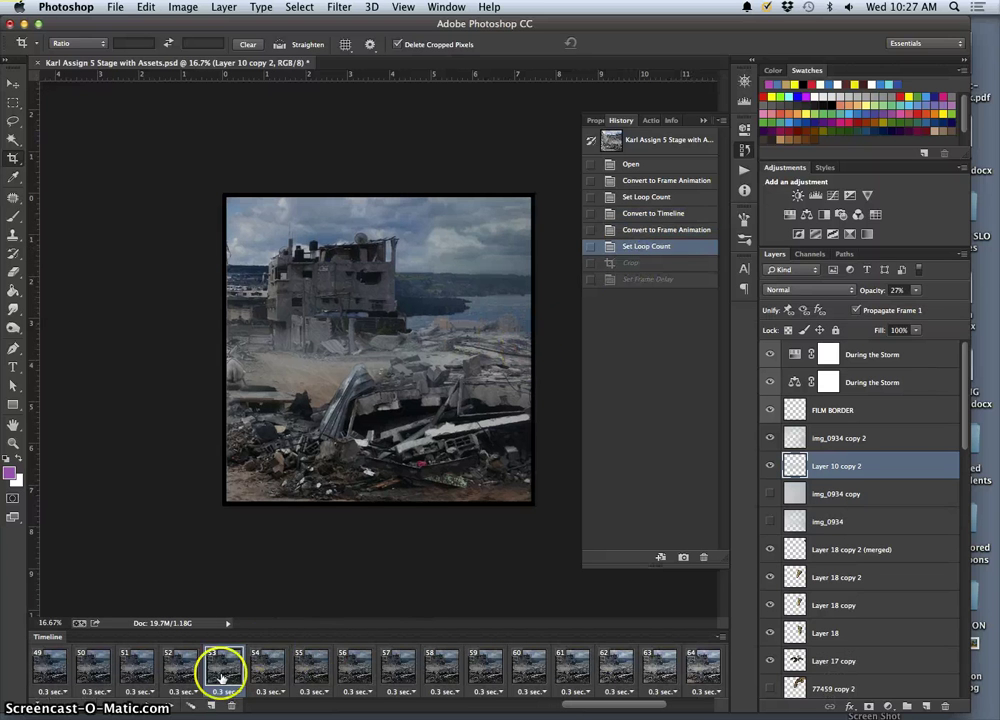
click(172, 705)
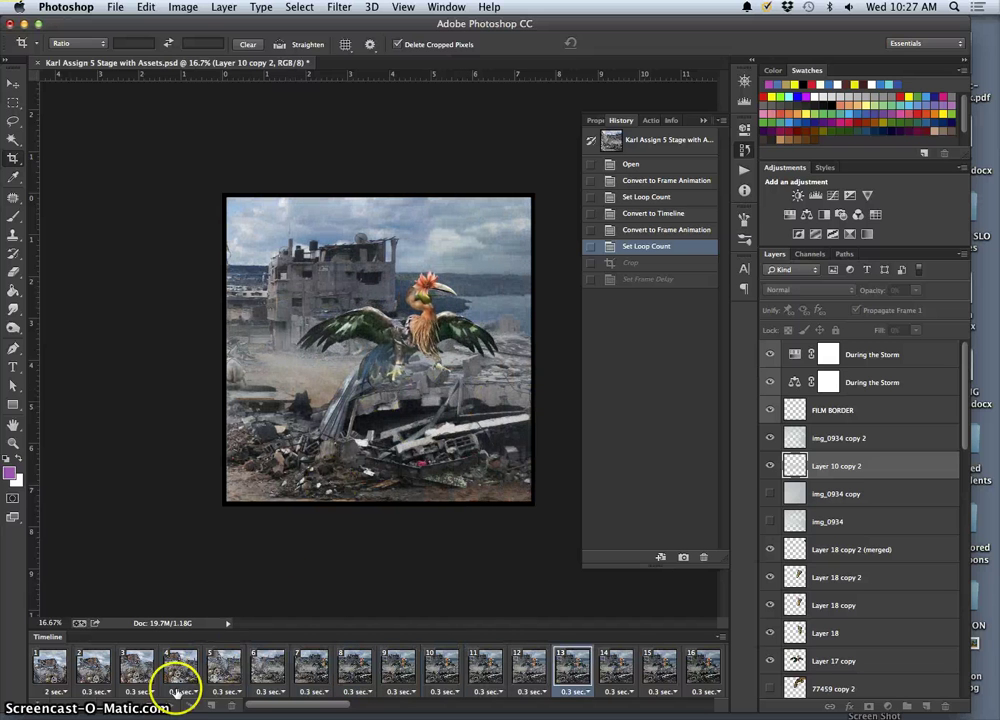
Resize the image to 8 inches wide at 100 pixels/inch, making it 800 × 800 px
key(space)
click(185, 7)
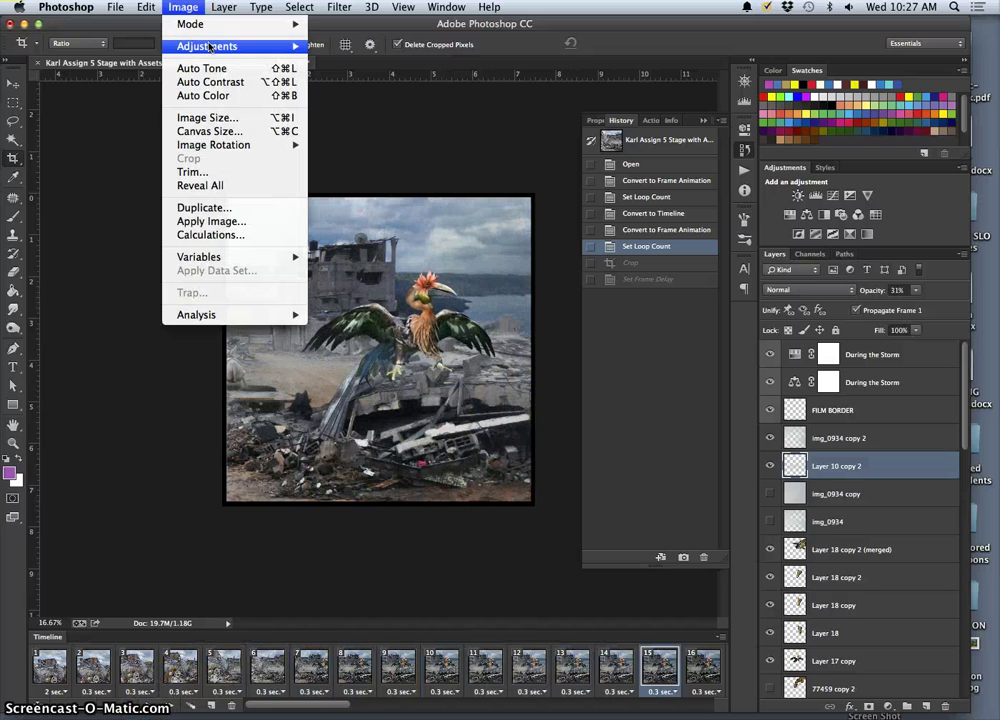
click(222, 116)
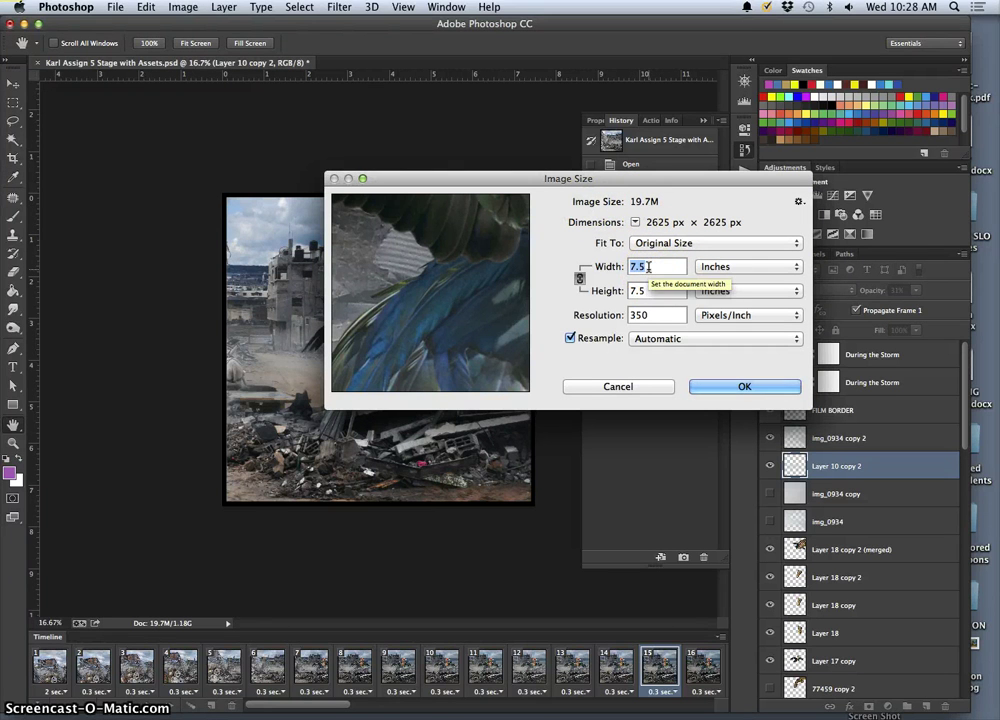
text(8)
click(628, 315)
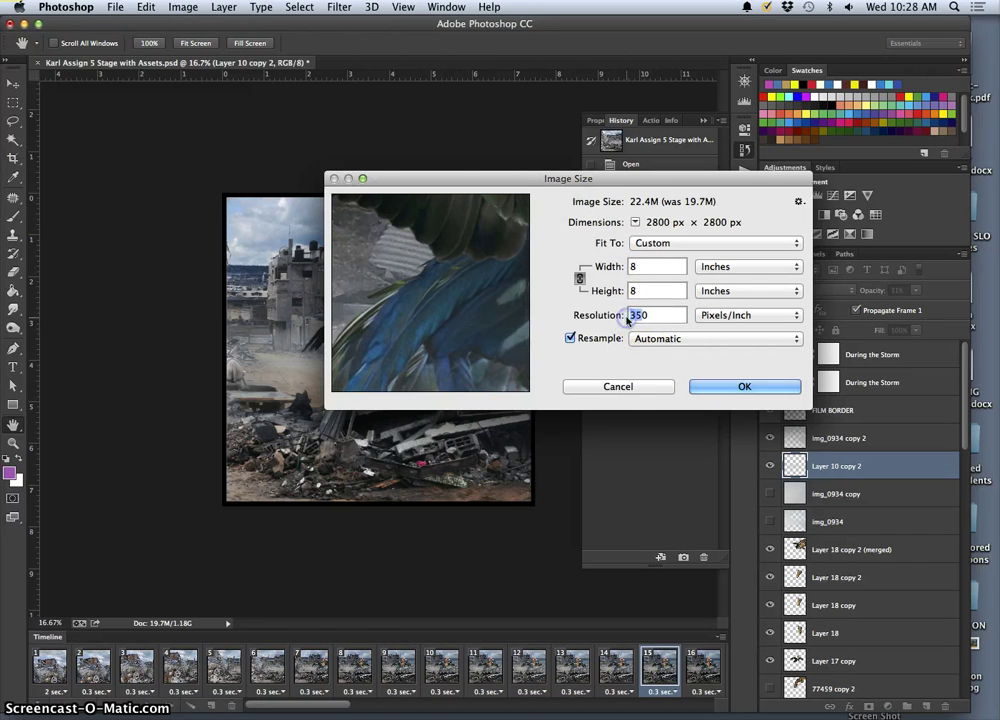
text(100)
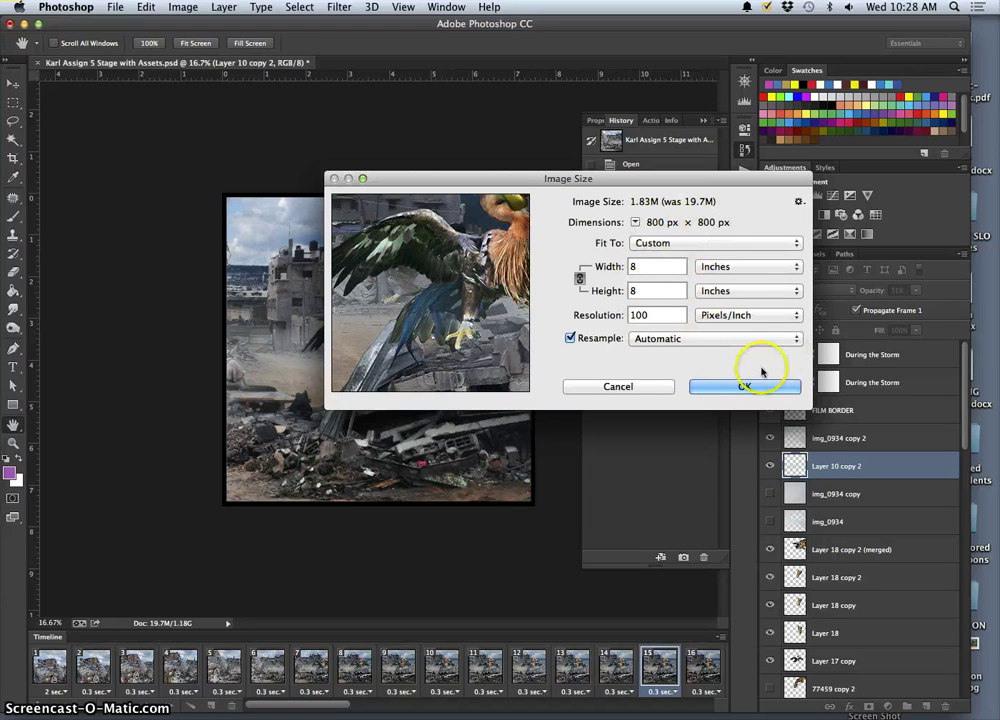
click(745, 388)
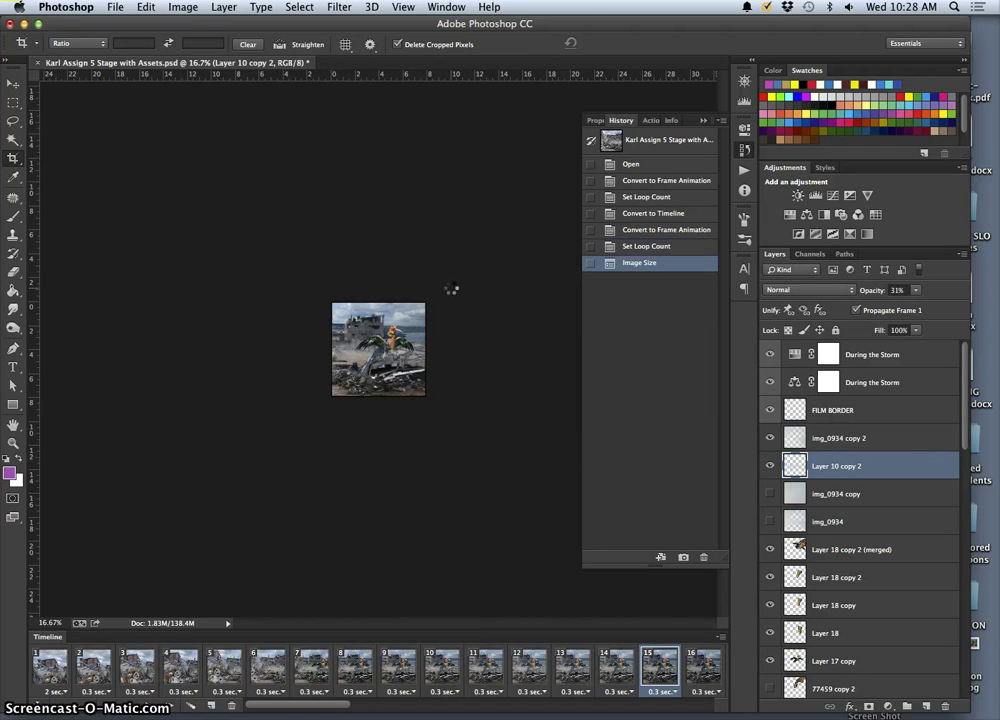
View the resized image at 100% actual pixel size
click(410, 13)
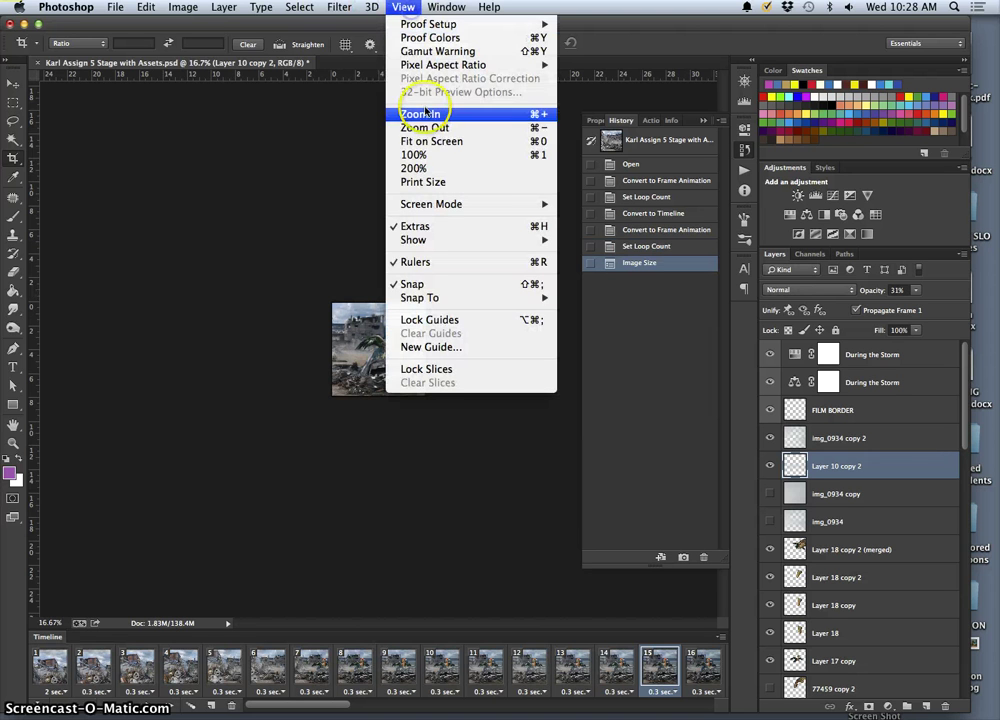
click(427, 160)
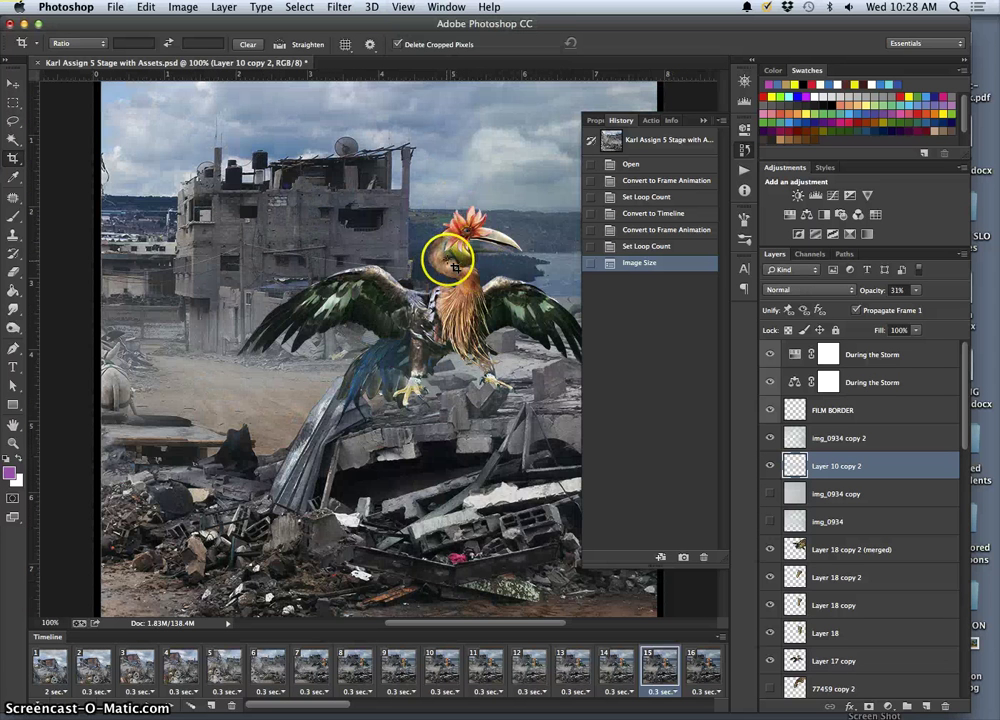
scroll(455, 265, up, 5)
scroll(455, 265, down, 5)
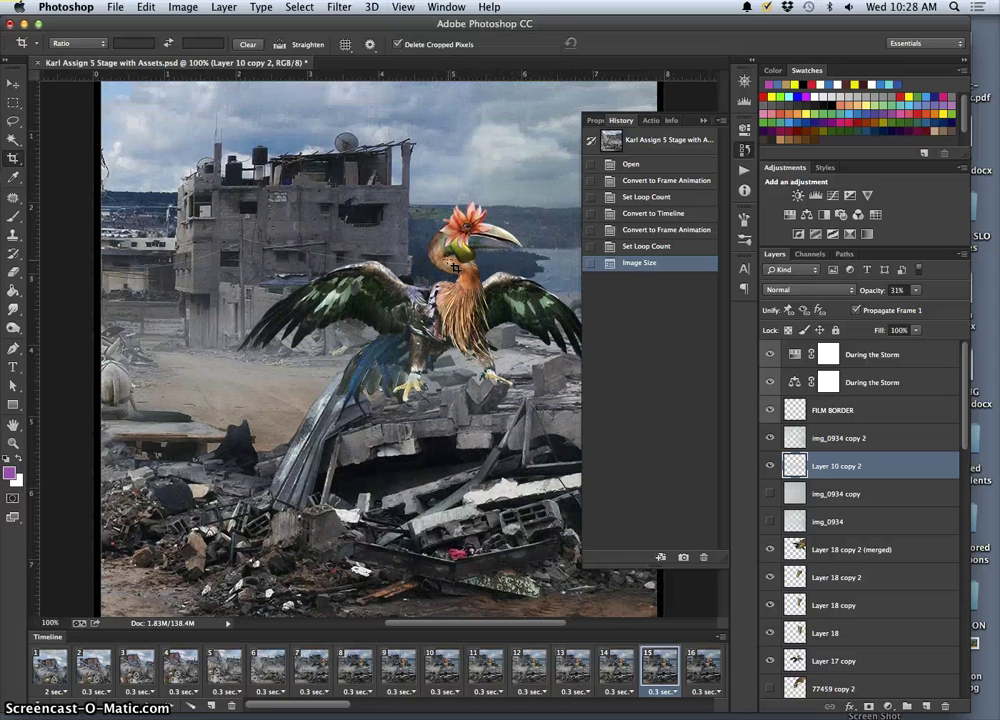
scroll(455, 265, up, 3)
scroll(455, 266, down, 5)
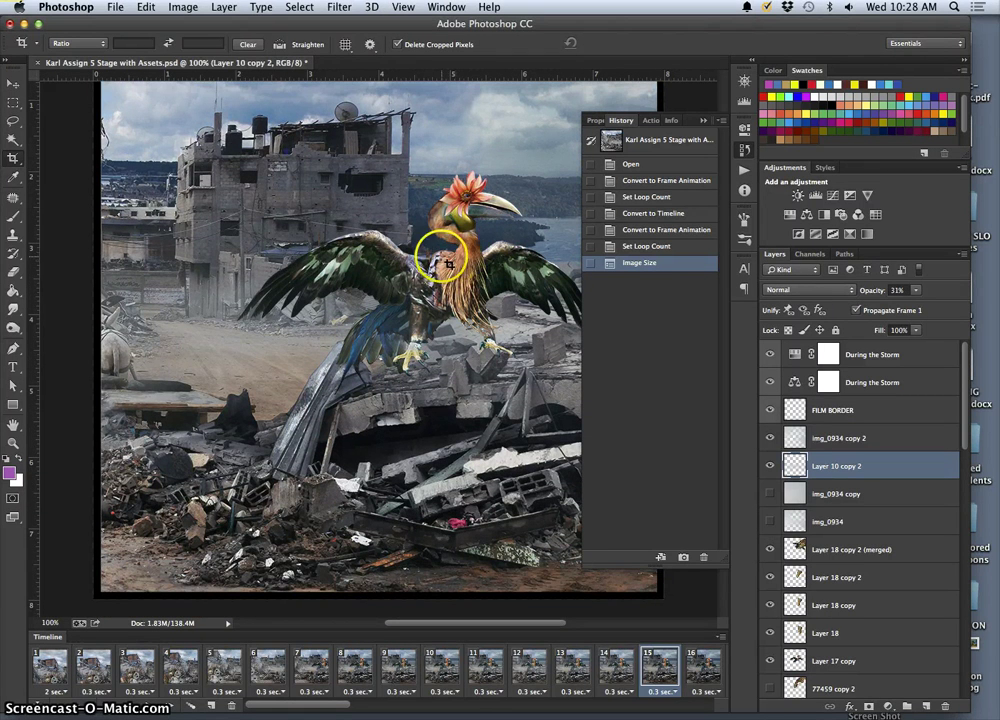
Save for Web as a GIF looping forever, preview it at 50%, and save it to the Desktop
click(116, 8)
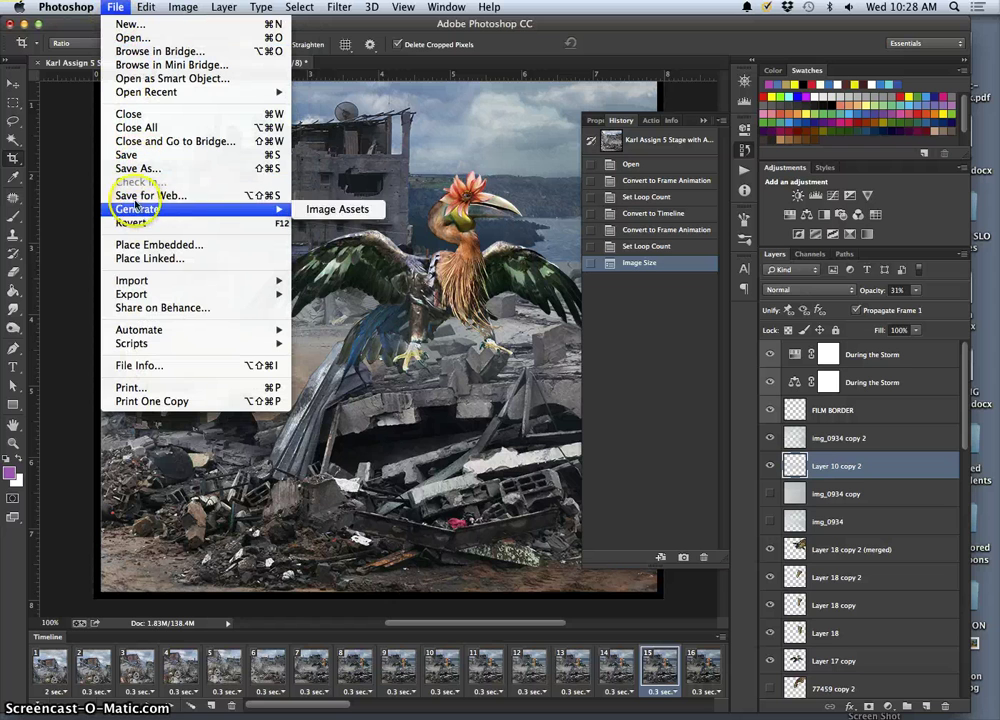
click(147, 197)
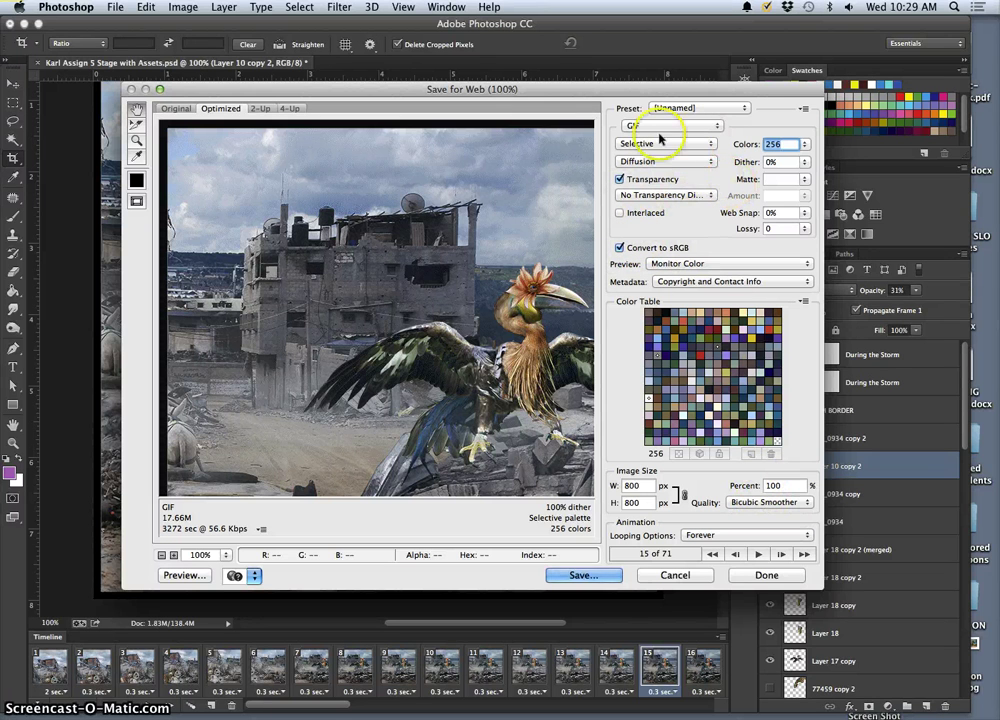
click(760, 554)
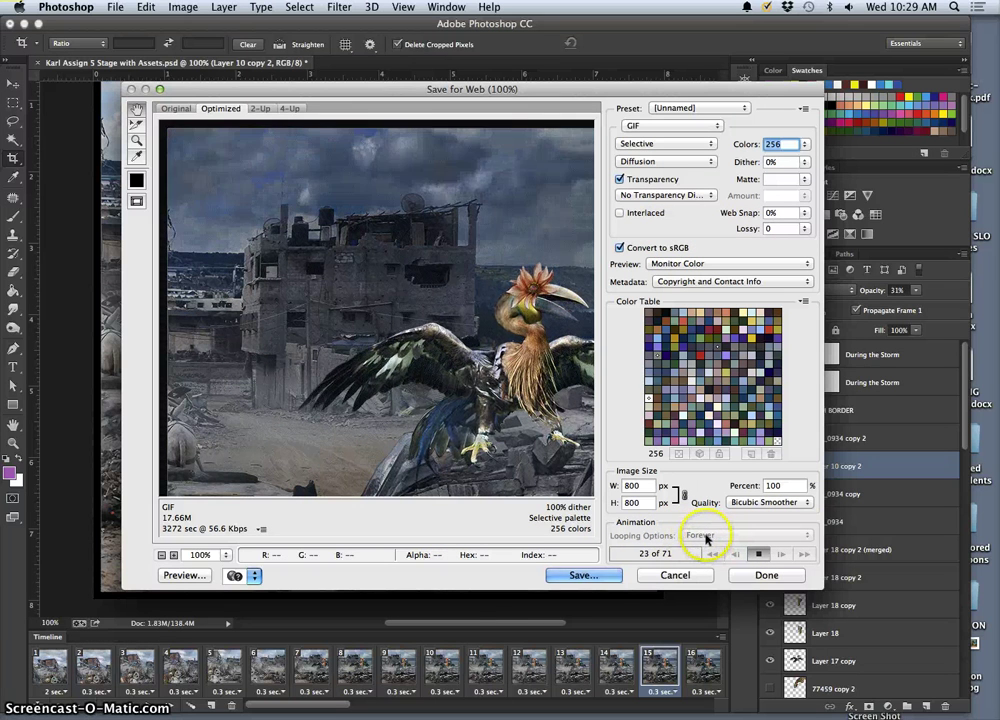
click(161, 554)
click(161, 554)
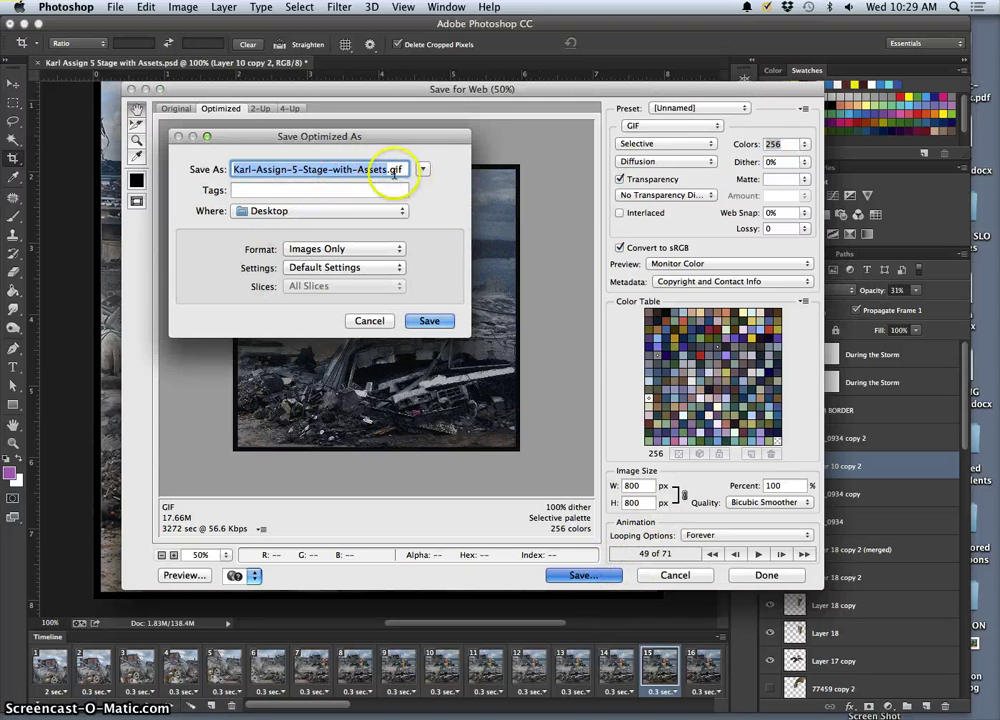
click(429, 321)
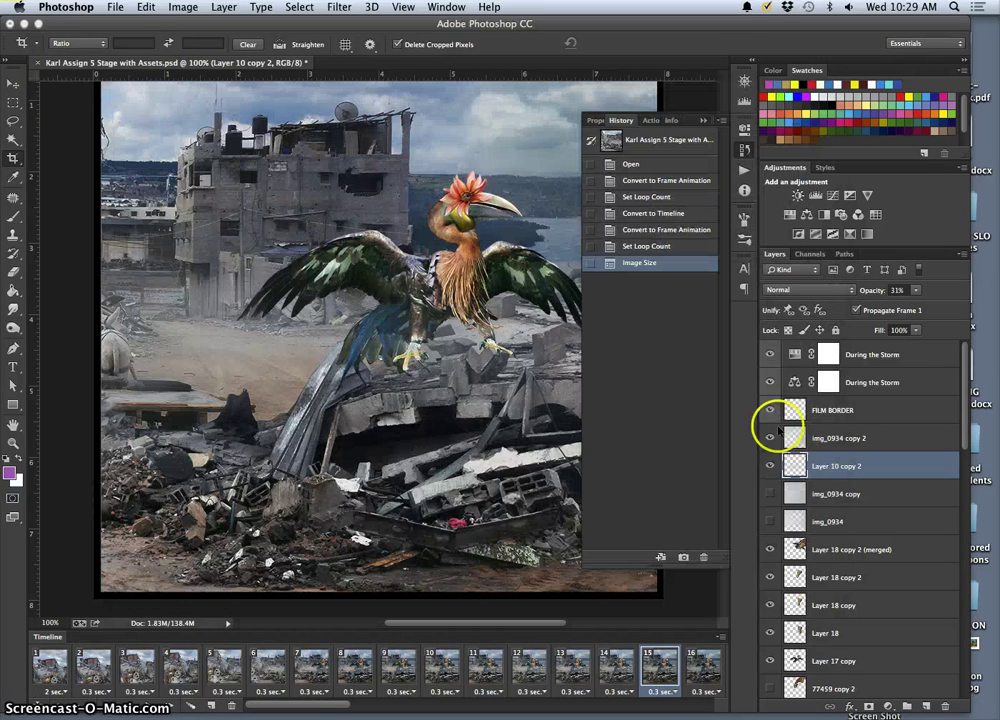
Reveal the desktop, reposition the exported GIF, and bring up its context menu
key(F11)
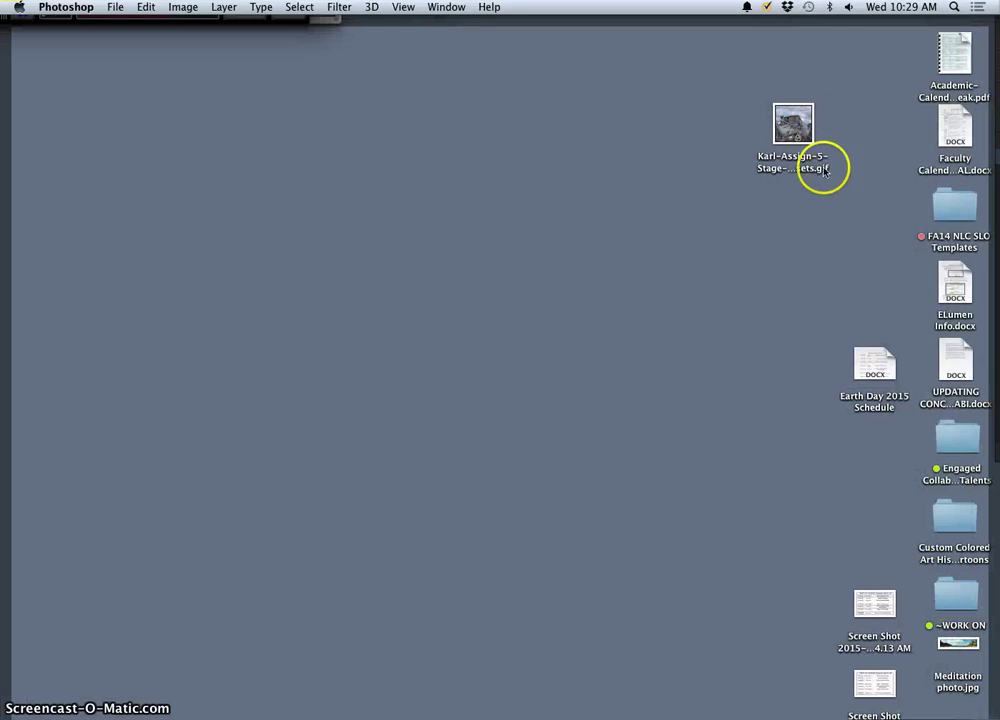
drag(800, 127, 833, 118)
right_click(820, 112)
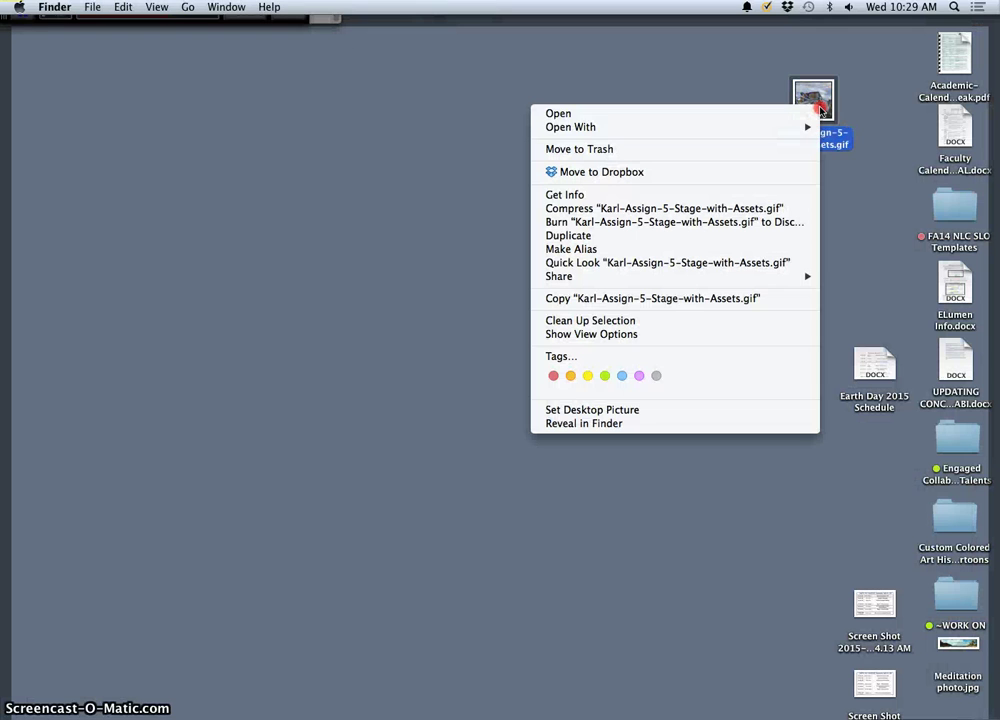
Open the GIF in Google Chrome, watch it play, then close the preview
mouse_move(787, 140)
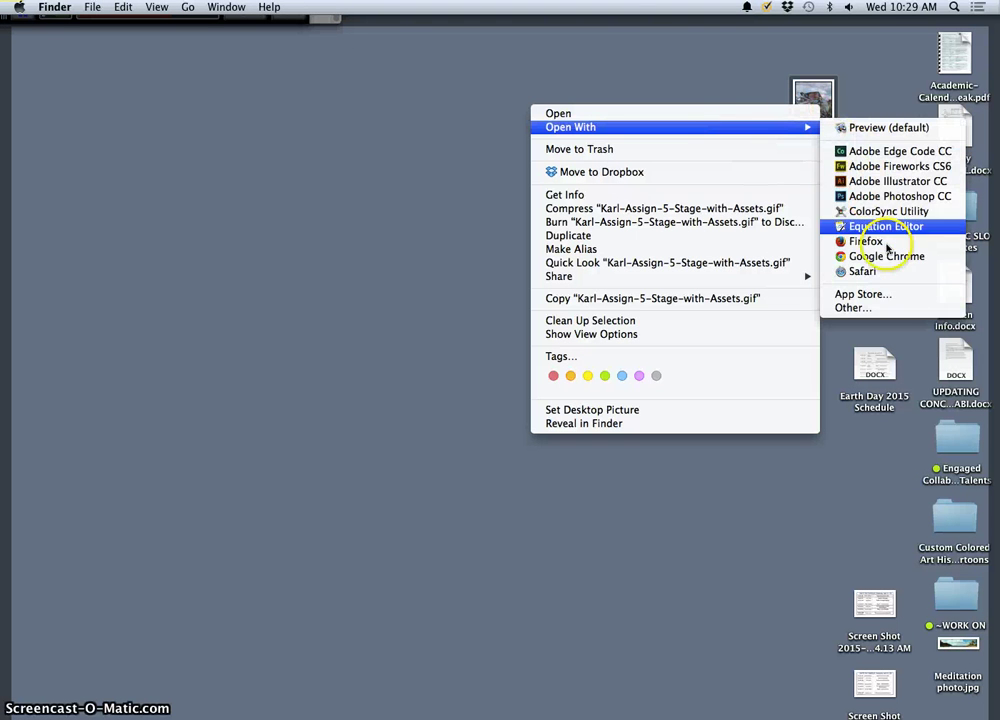
click(878, 260)
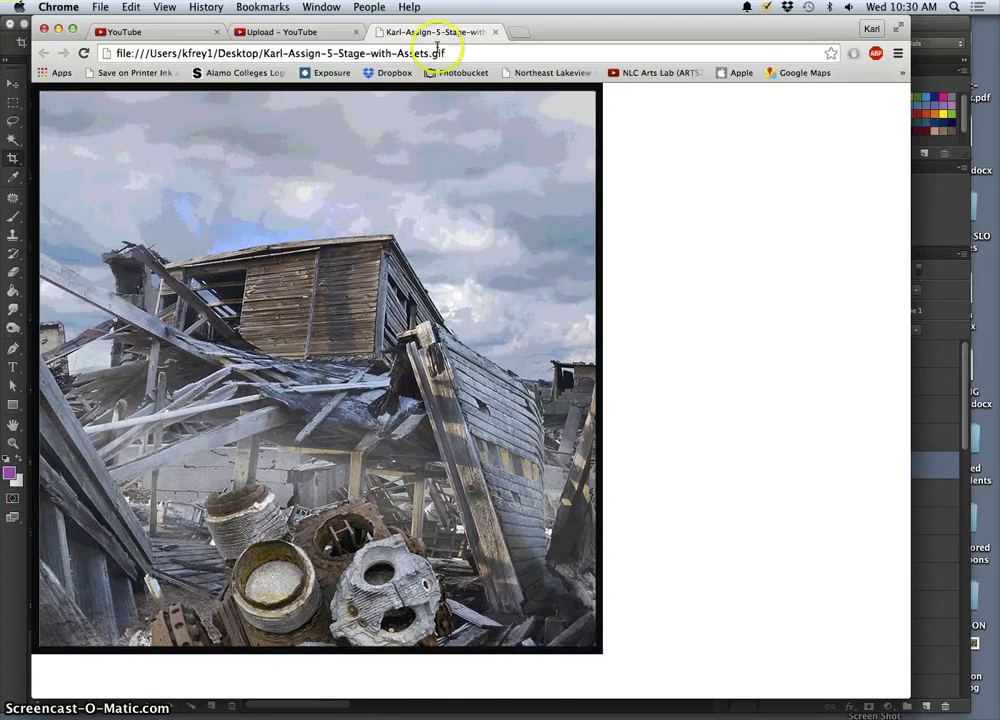
click(493, 33)
Drag Sketches.jpg from the Dig SP15 Assignment 5 folder onto the desktop
click(58, 28)
click(527, 353)
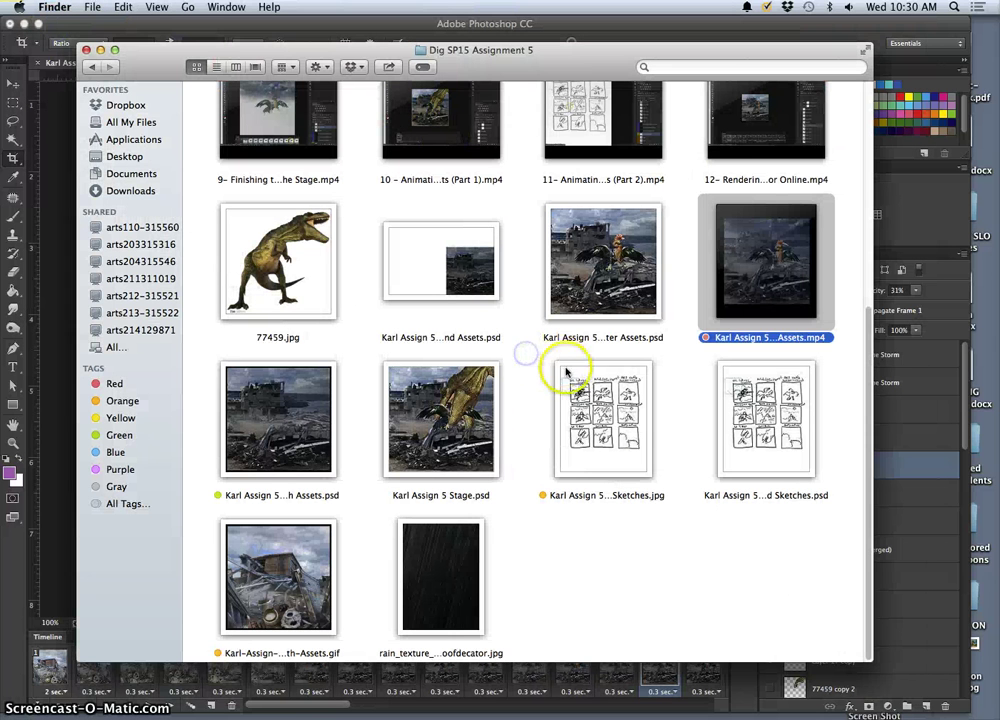
click(607, 428)
mouse_move(612, 428)
mouse_down()
mouse_move(940, 460)
mouse_move(989, 288)
mouse_up()
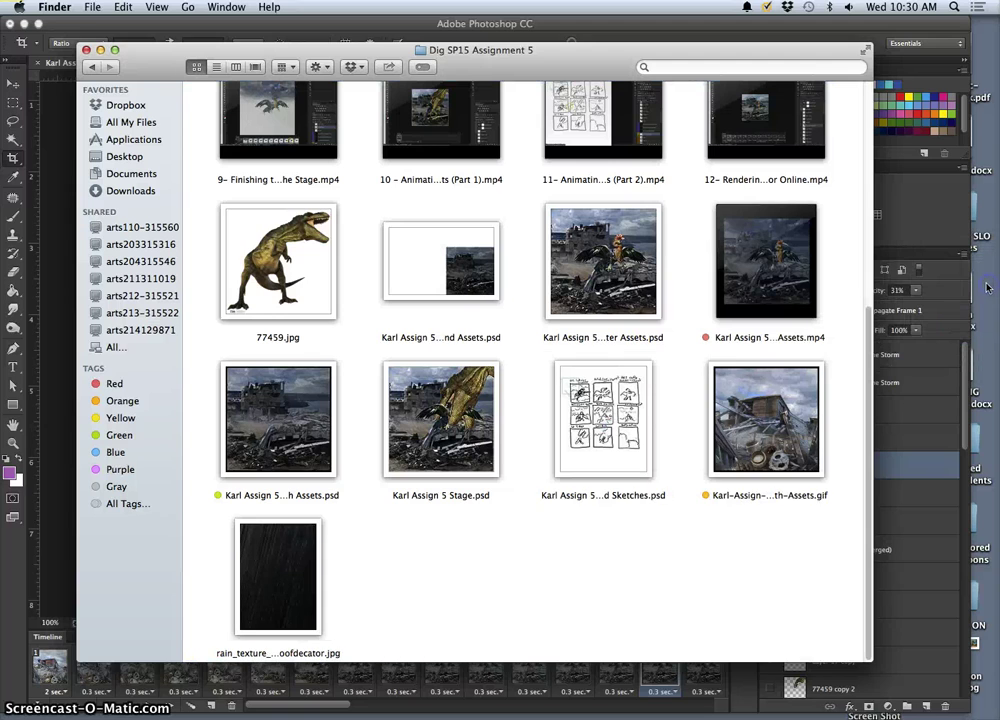
Place the sketches JPG next to the GIF on the desktop, then return to Photoshop
key(F11)
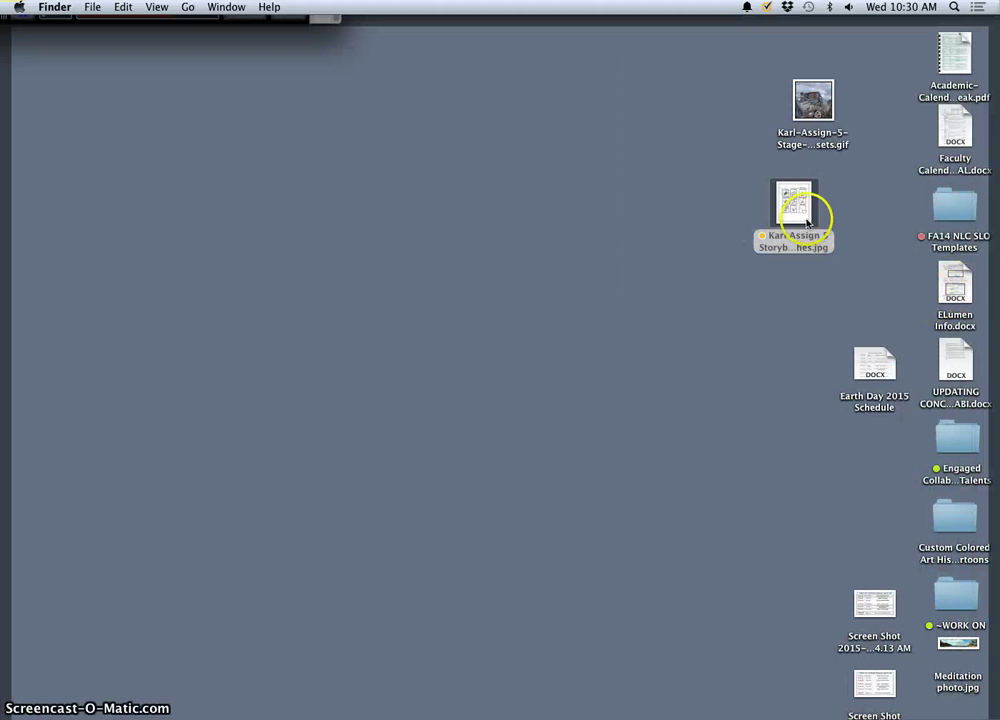
drag(803, 218, 741, 113)
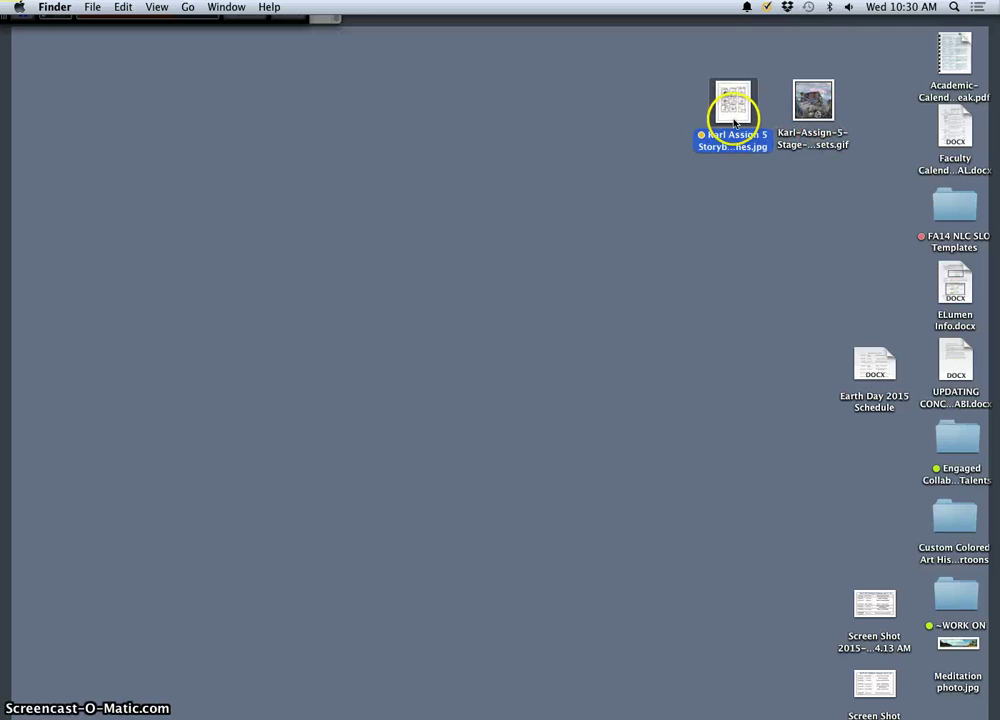
key(F11)
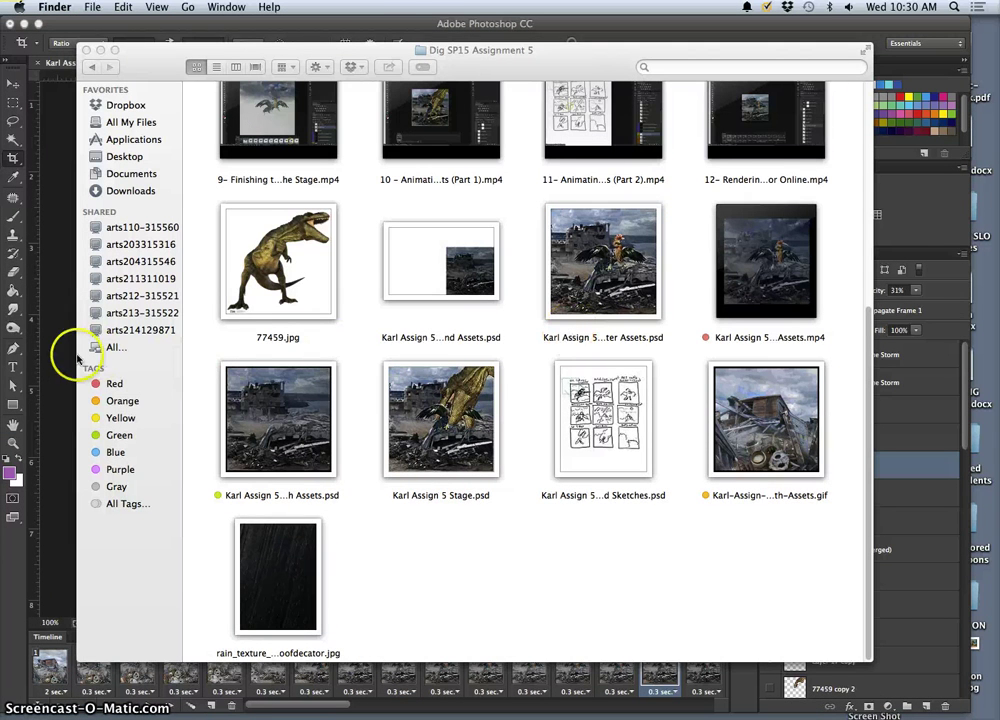
click(70, 358)
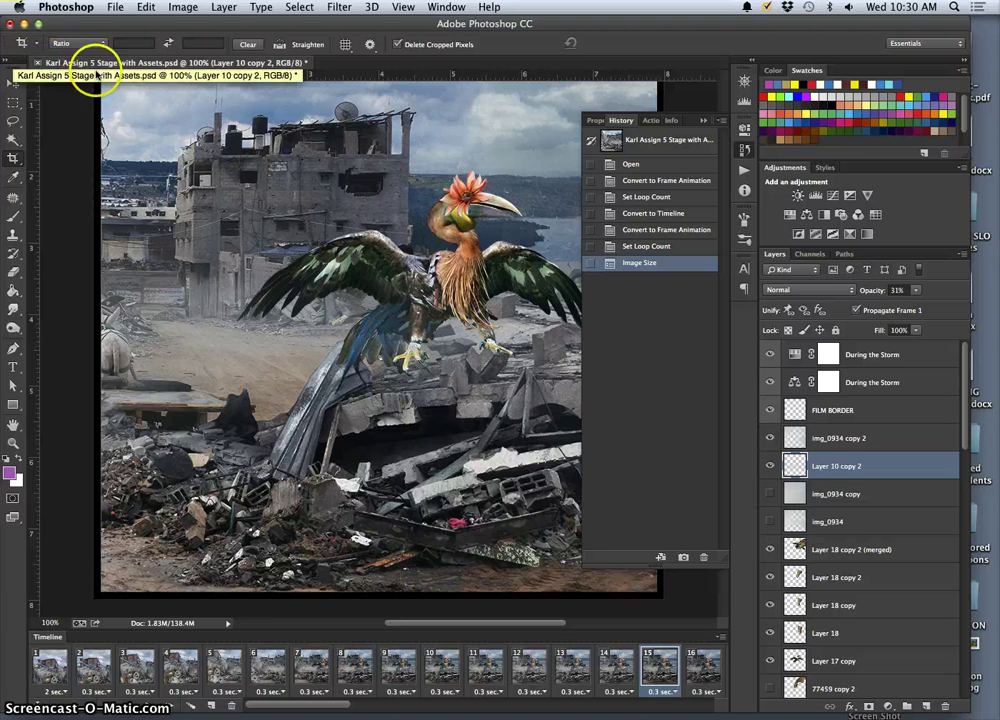
Undo the Image Size step via History, keeping the document open, and zoom out to fit
click(229, 84)
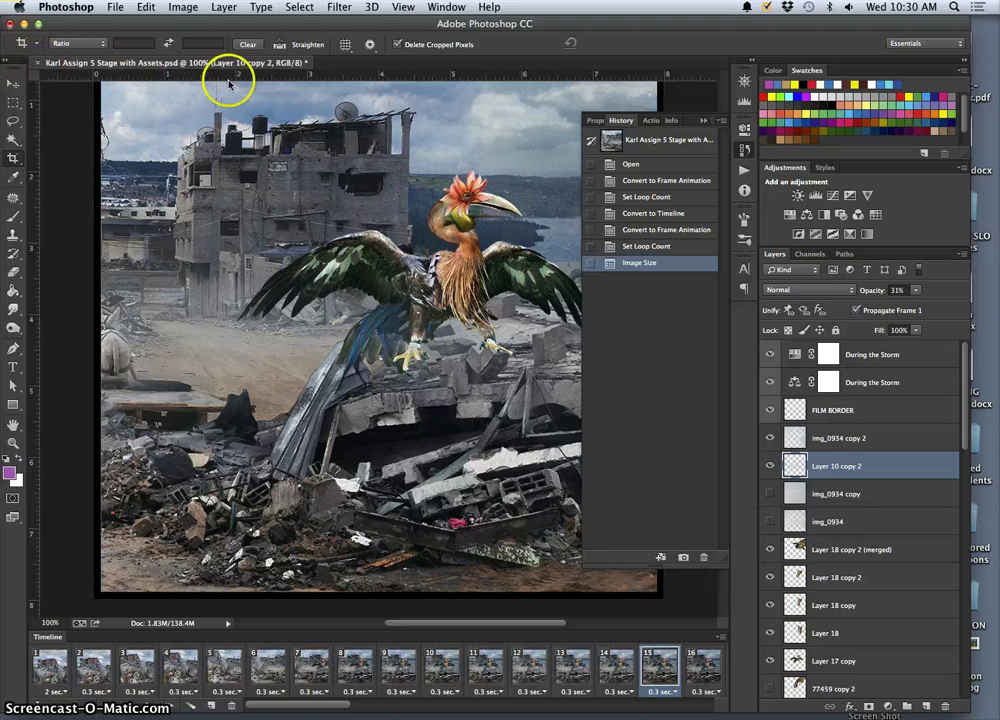
click(640, 247)
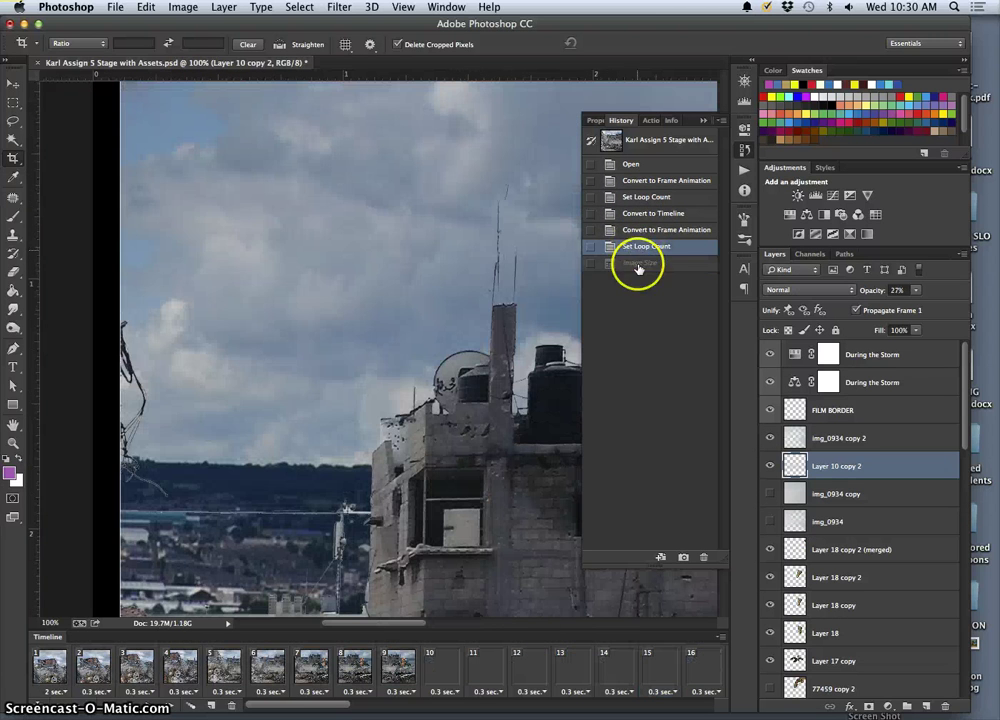
click(635, 263)
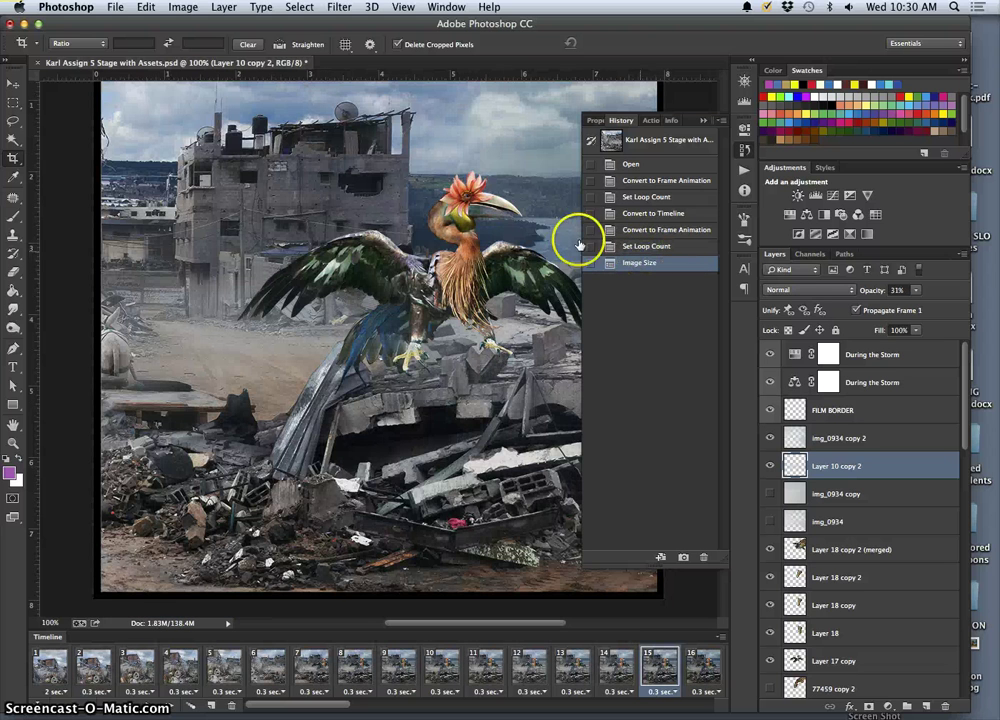
click(37, 63)
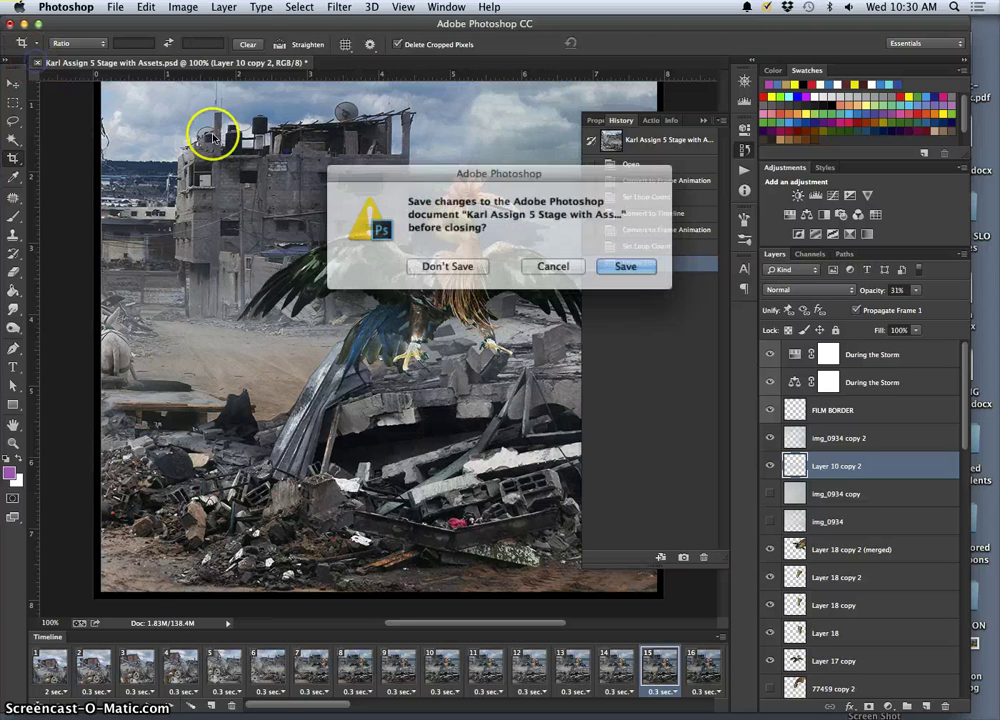
click(550, 264)
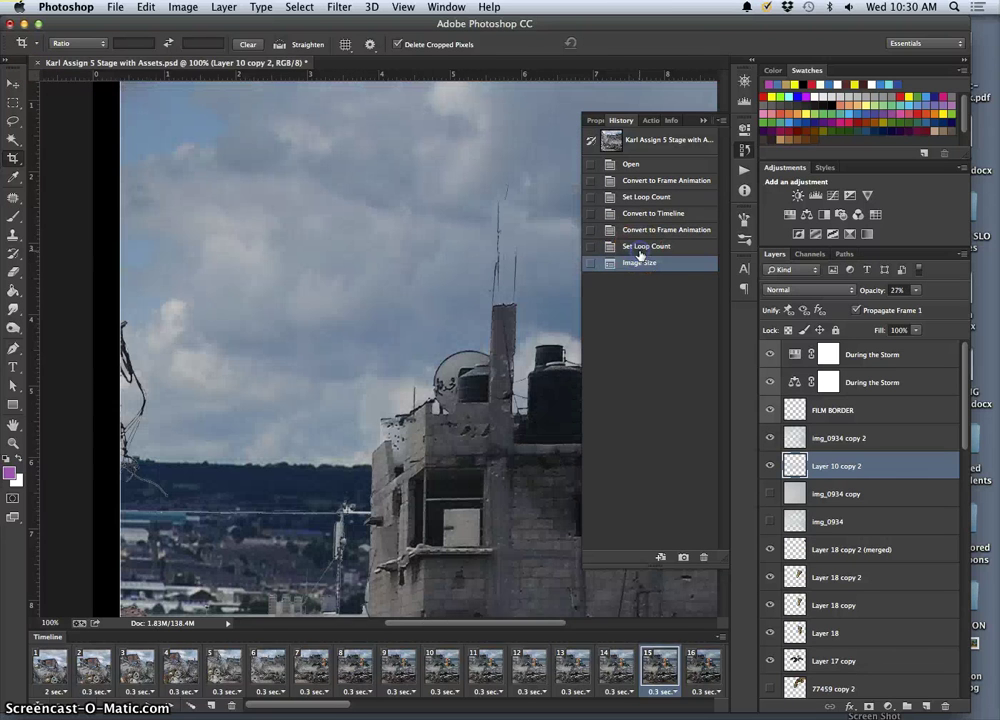
click(598, 250)
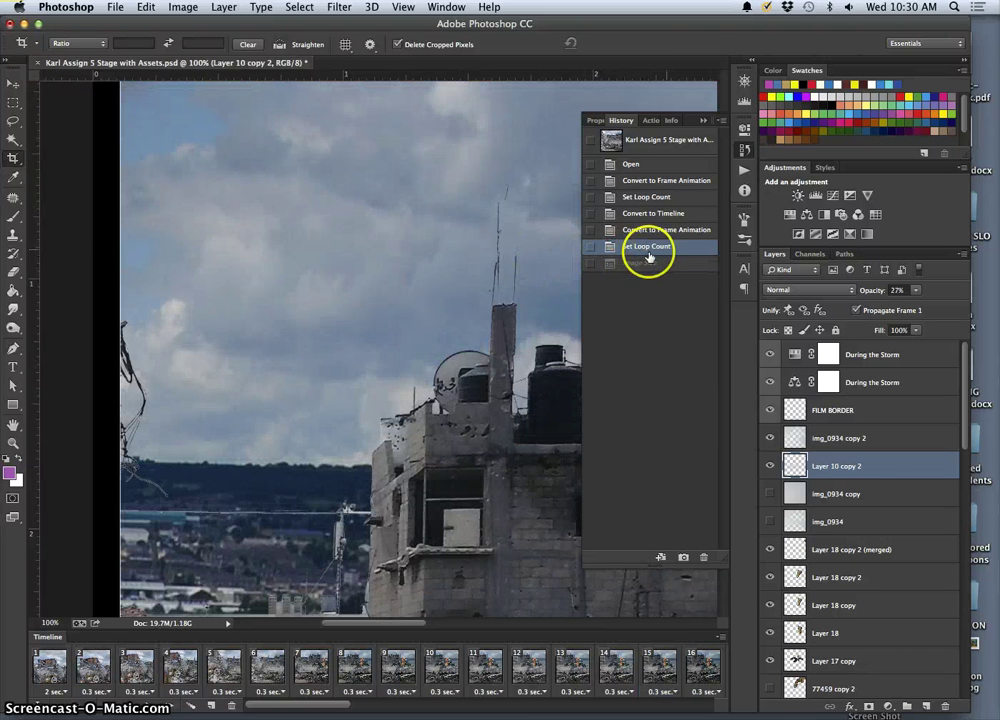
key(super+minus)
key(super+minus)
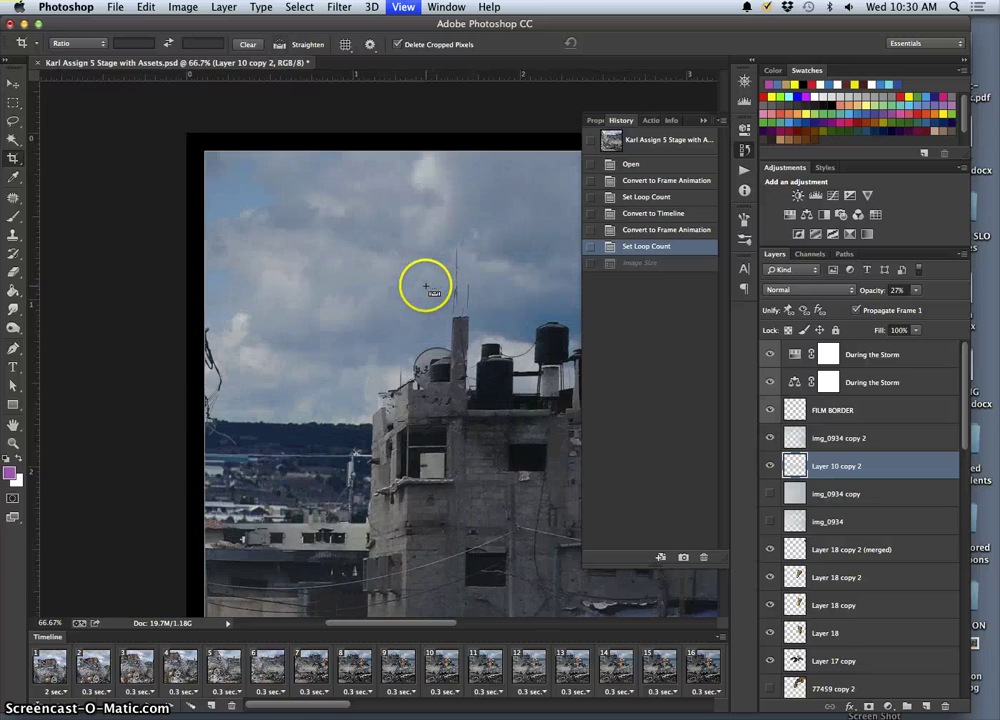
key(super+minus)
key(super+minus)
key(super+minus)
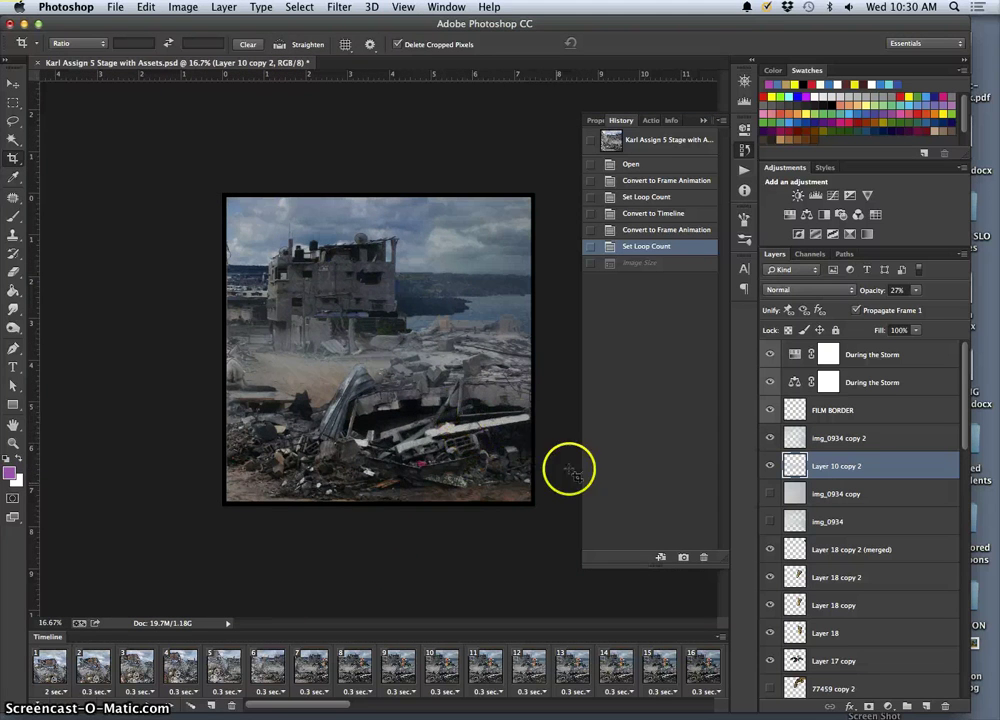
Step through animation frames 3 to 14 in the Timeline
click(137, 665)
click(180, 665)
scroll(846, 485, down, 5)
scroll(800, 445, down, 4)
scroll(815, 540, down, 5)
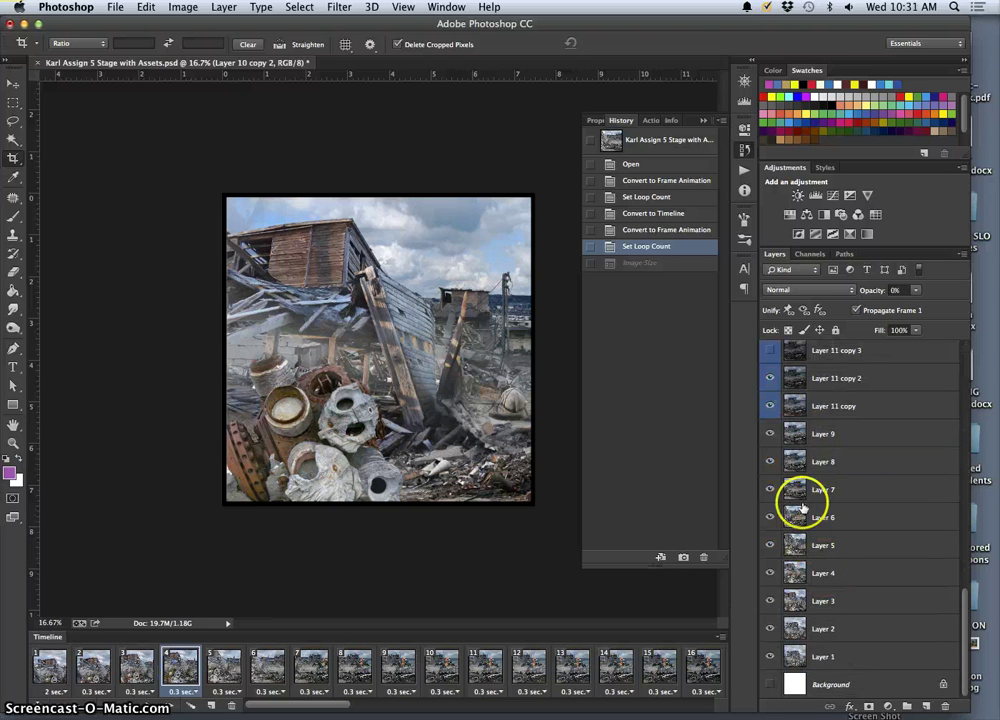
click(224, 668)
click(268, 668)
click(311, 668)
click(355, 668)
click(398, 668)
click(442, 668)
click(485, 668)
click(529, 668)
click(562, 666)
click(618, 664)
scroll(790, 590, up, 10)
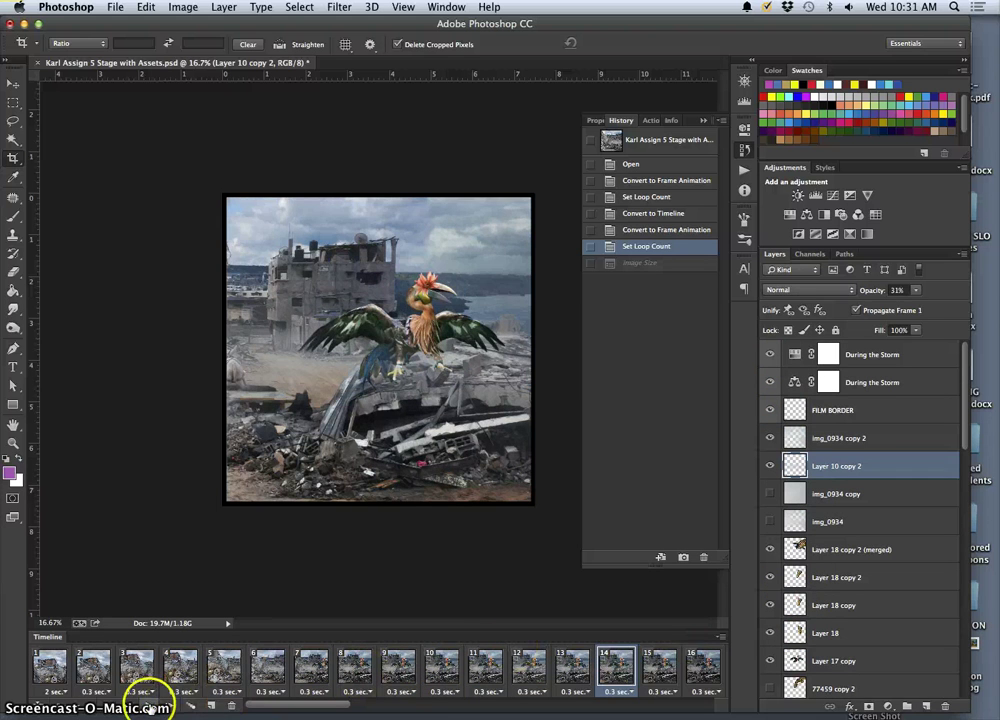
click(152, 707)
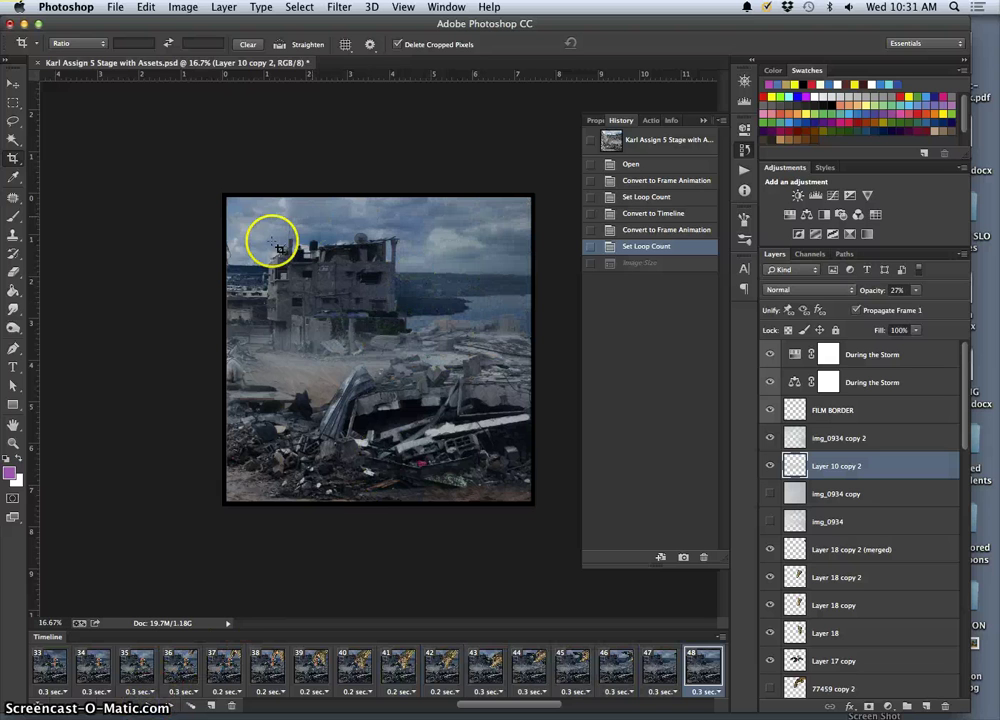
Check Image Size shows 7.5 × 7.5 inches at 350 pixels/inch and confirm
click(183, 8)
click(200, 118)
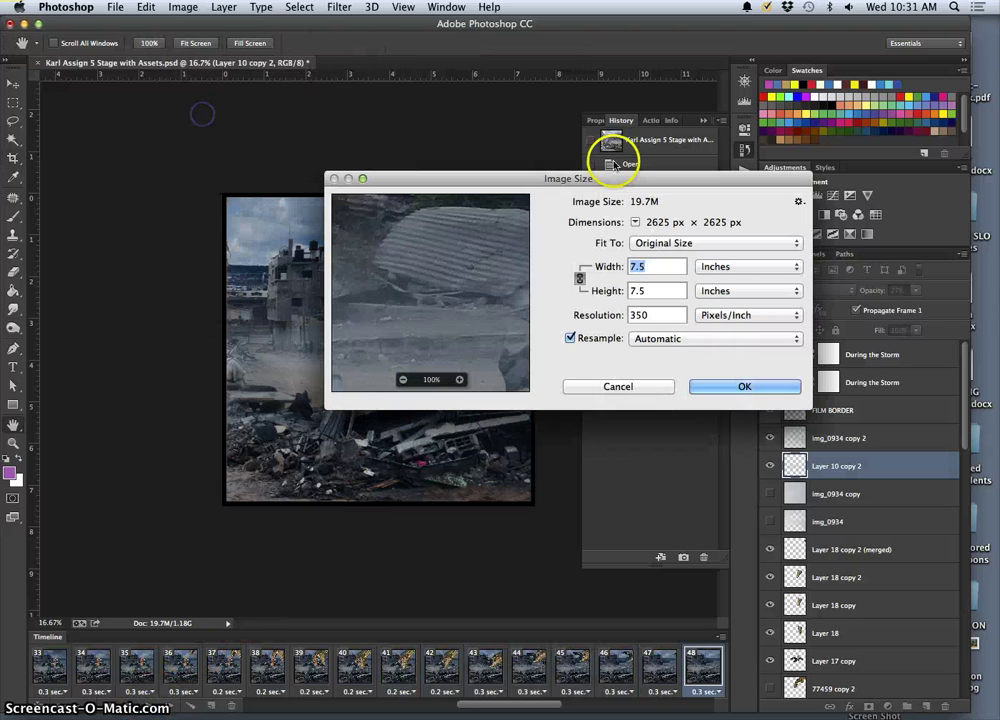
click(710, 387)
click(815, 465)
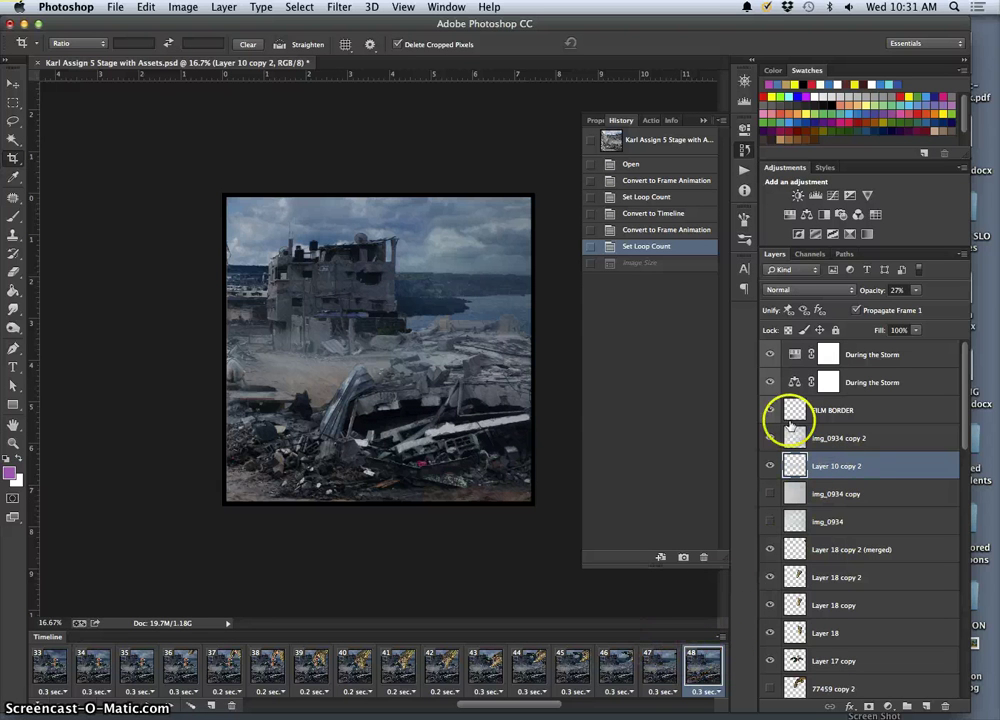
Close History and use the Timeline menu's Flatten Frames Into Layers to create Frame 1–71 layers
click(704, 118)
click(722, 639)
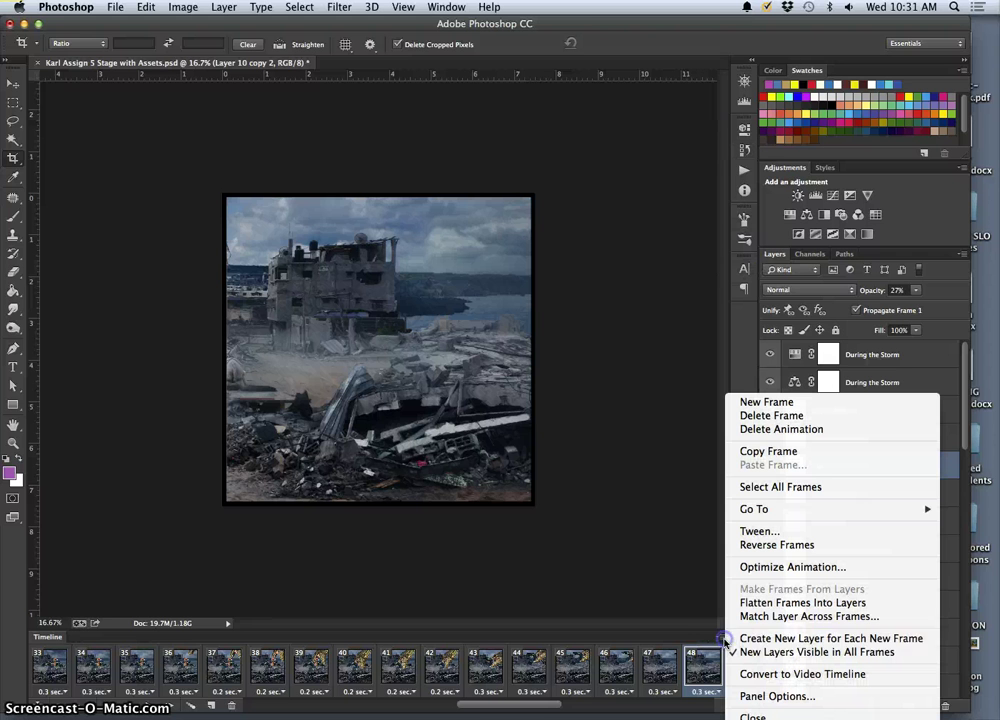
click(797, 603)
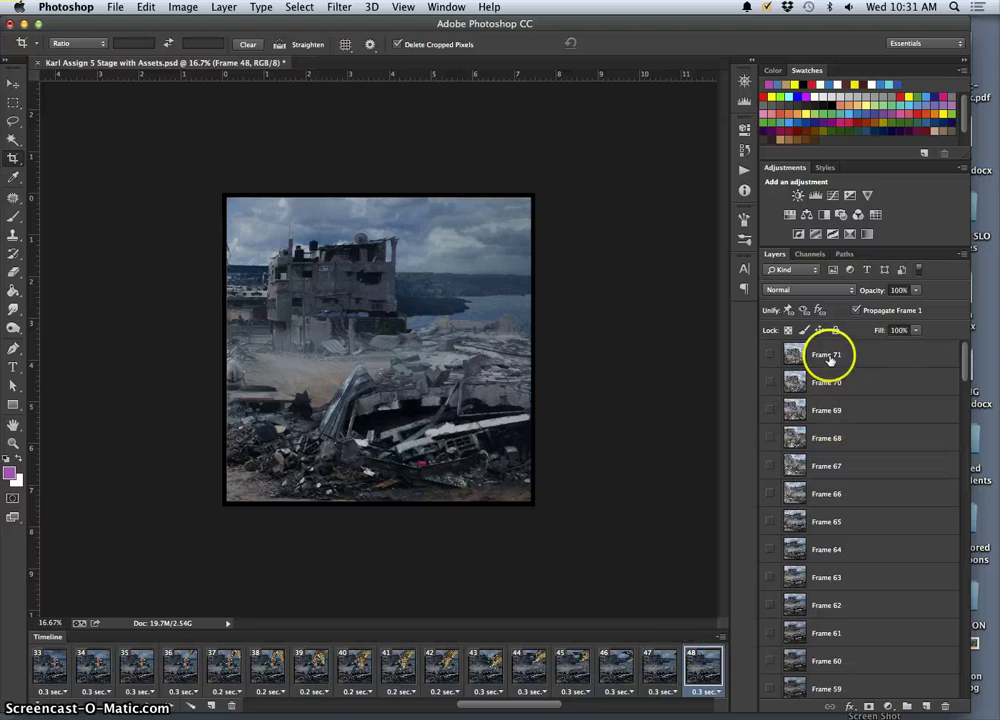
scroll(868, 434, down, 20)
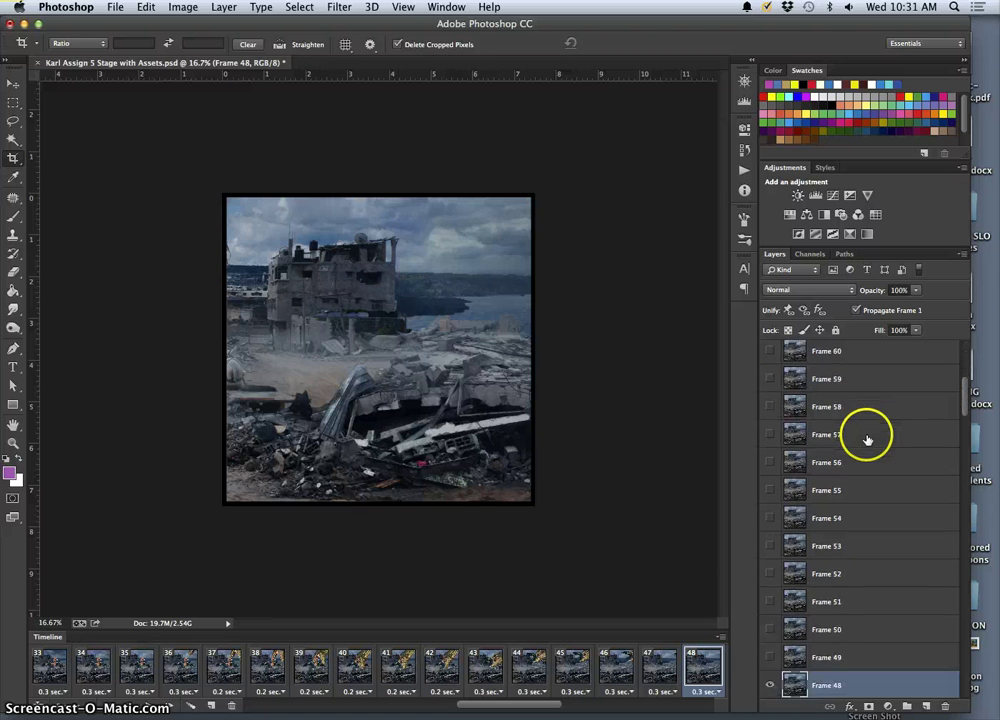
scroll(868, 440, down, 20)
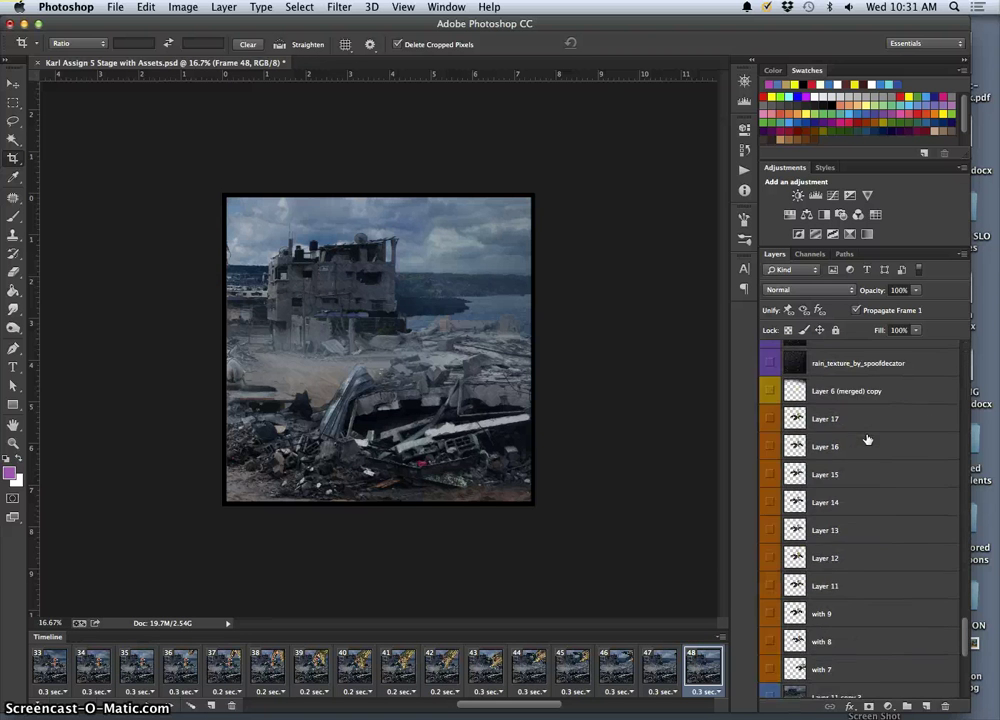
scroll(867, 440, up, 10)
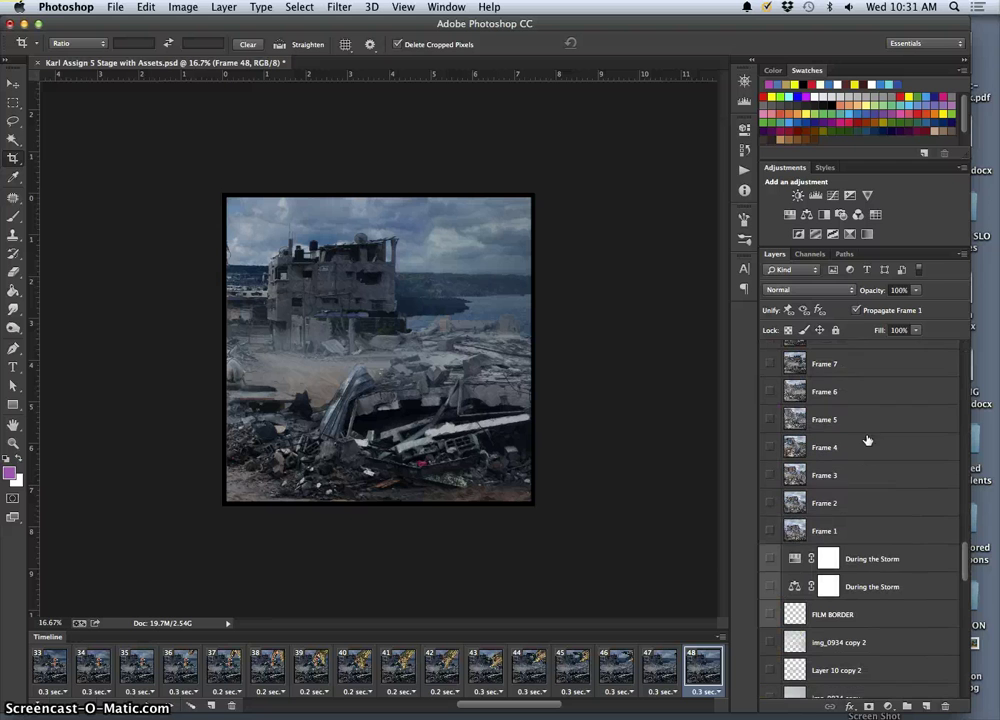
Select the original layers from During the Storm through Background and delete them
click(912, 562)
scroll(895, 572, down, 5)
scroll(891, 574, down, 10)
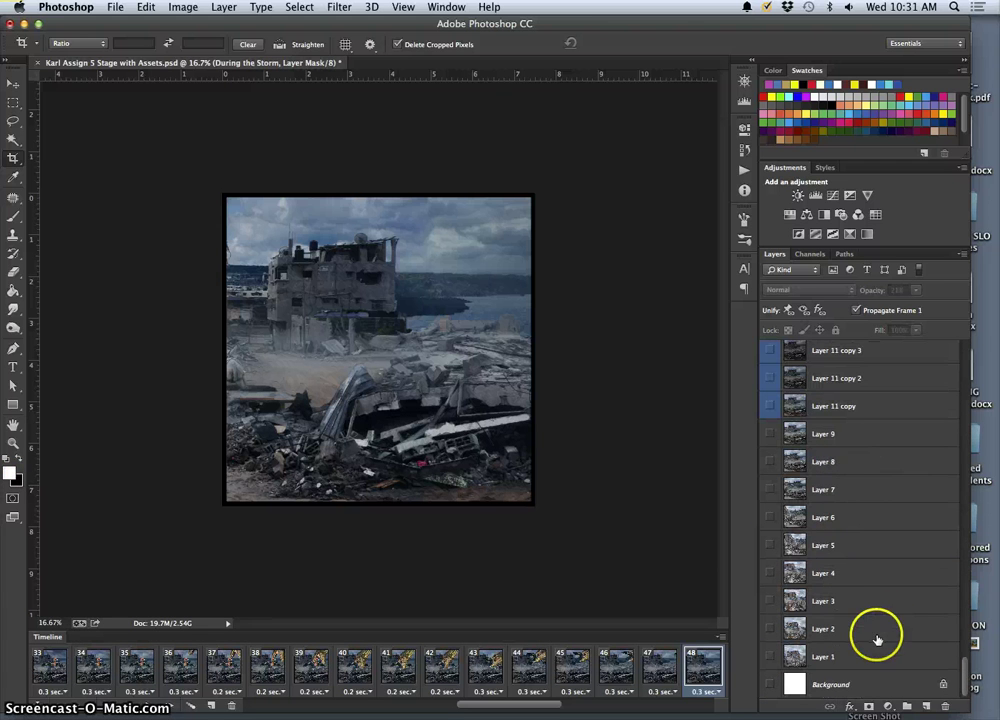
shift+click(878, 687)
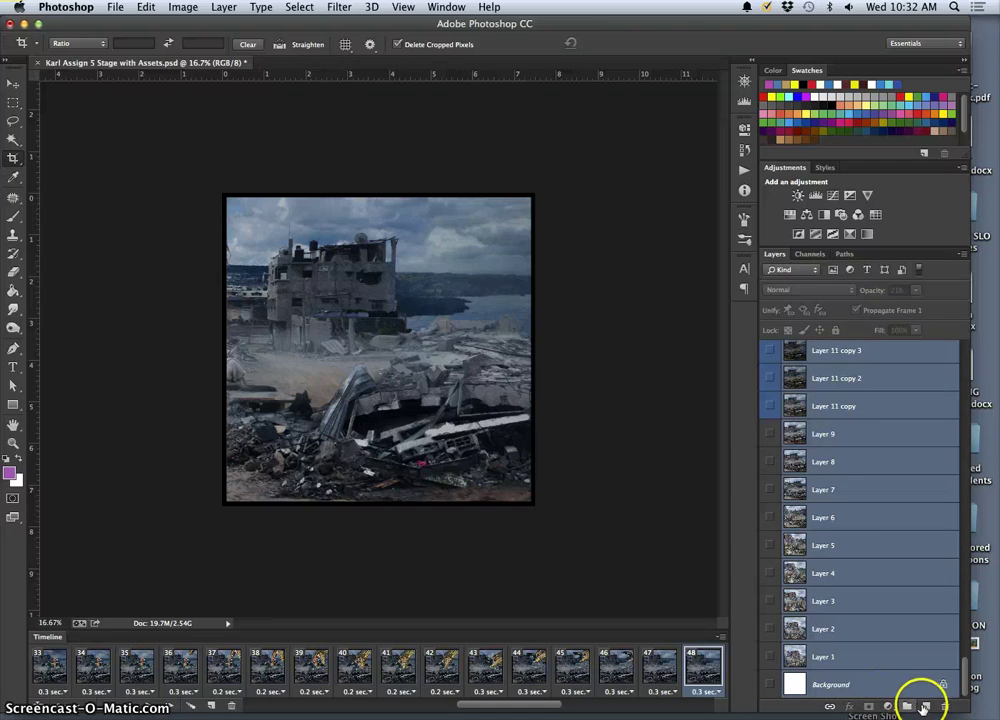
scroll(878, 650, up, 5)
scroll(882, 648, down, 6)
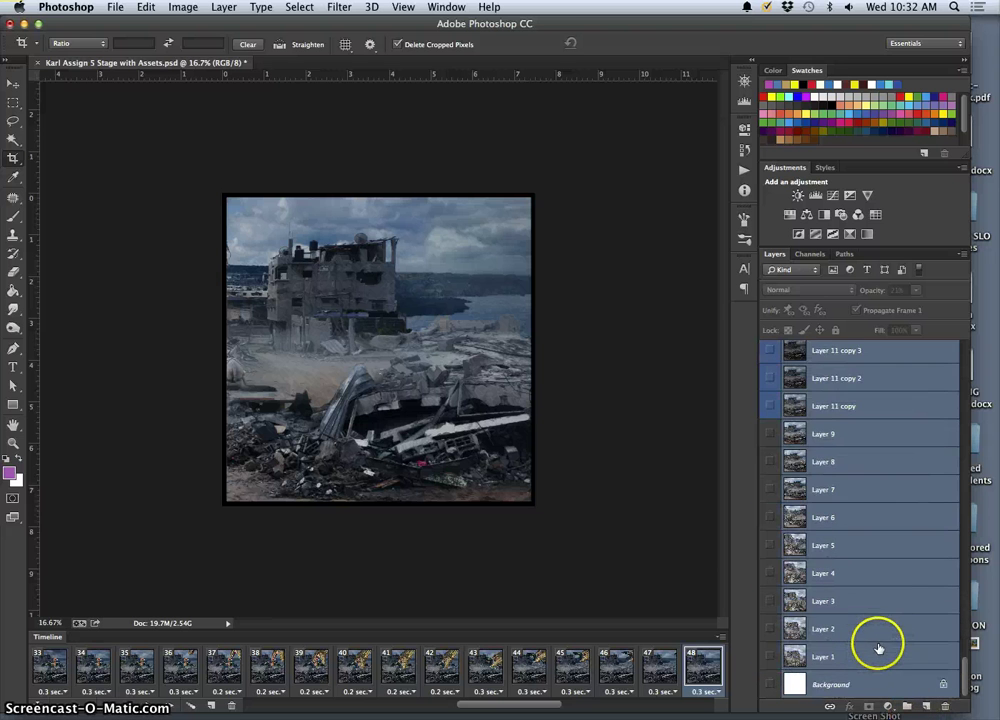
scroll(870, 630, up, 5)
scroll(862, 617, down, 10)
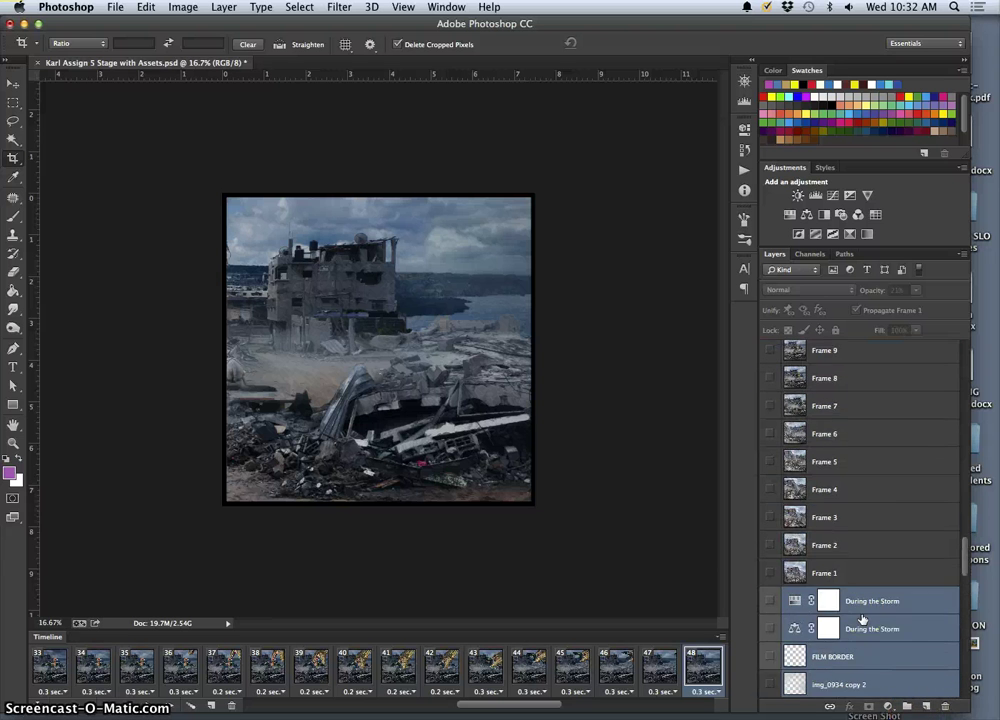
drag(918, 683, 945, 702)
scroll(902, 647, up, 15)
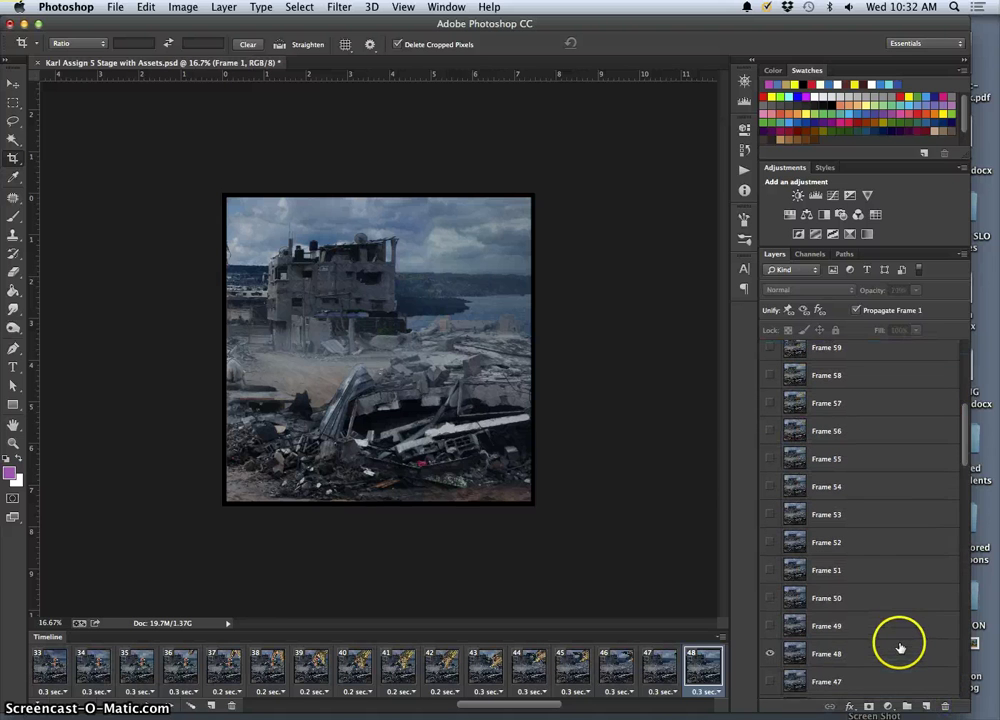
scroll(899, 646, down, 15)
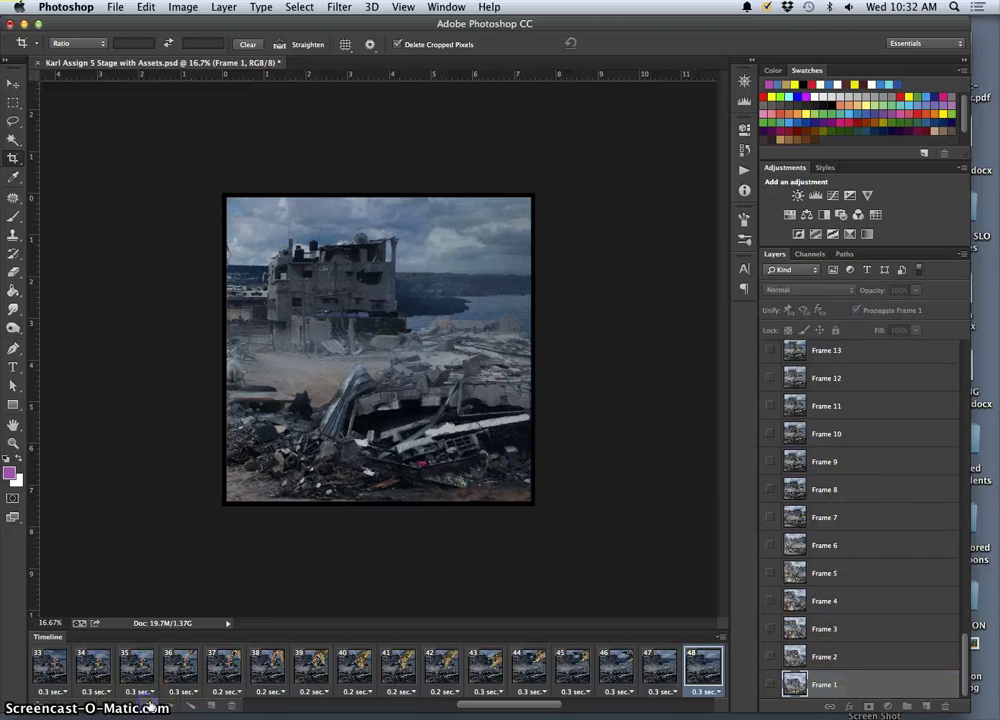
Play the 71-frame ruined-city animation, zooming in and back out during playback
click(183, 663)
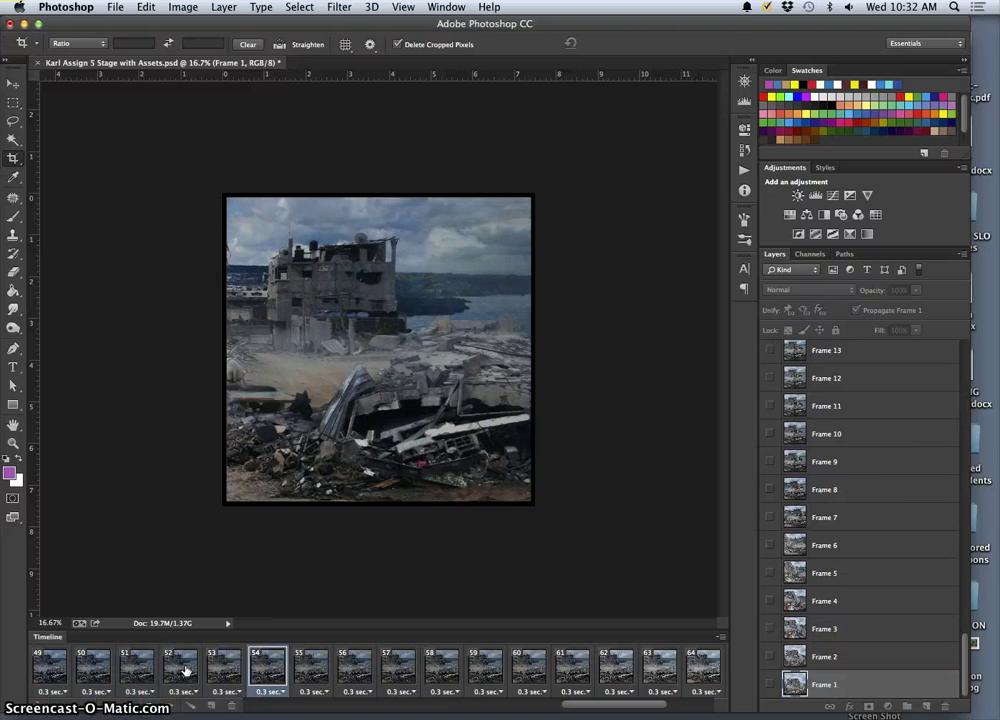
click(264, 663)
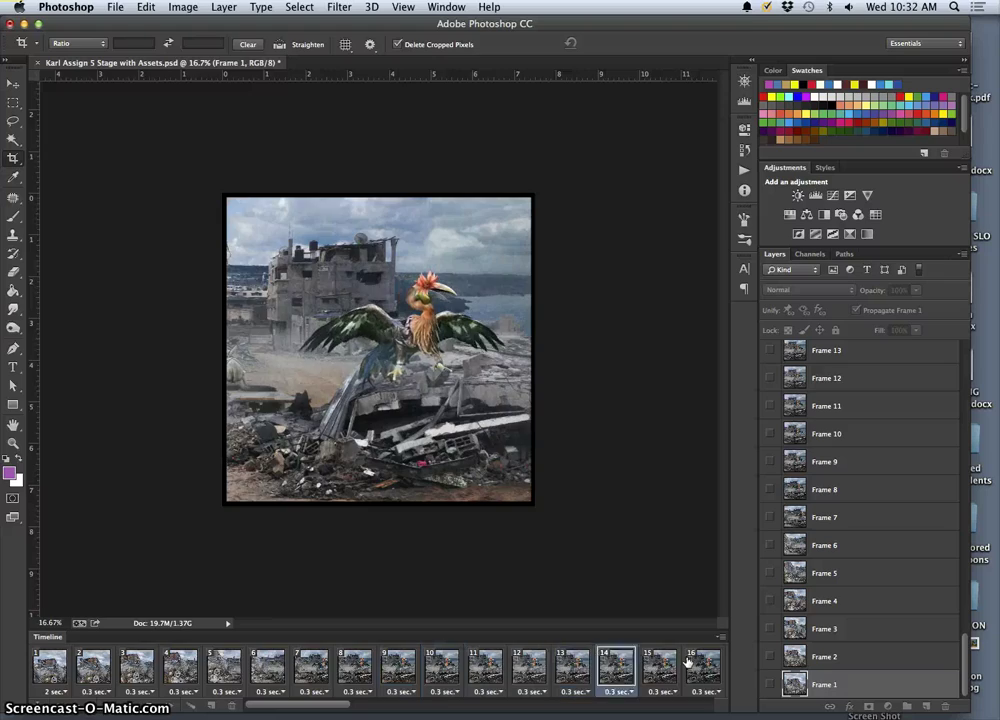
key(super+plus)
key(super+plus)
key(super+plus)
key(super+plus)
key(super+plus)
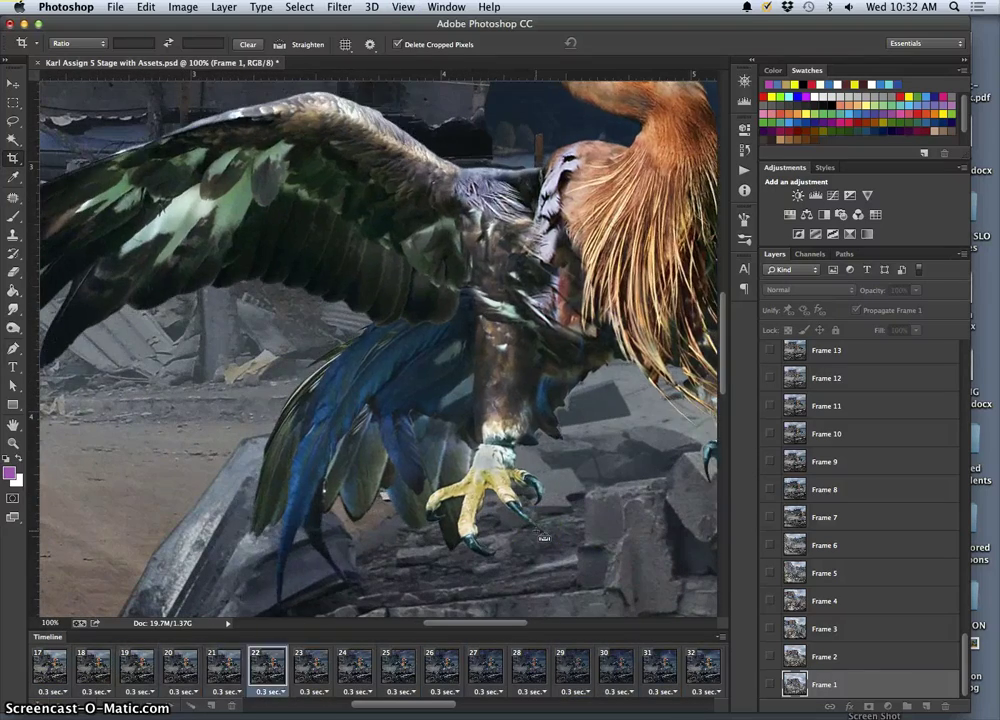
key(super+minus)
key(super+minus)
key(super+minus)
key(super+minus)
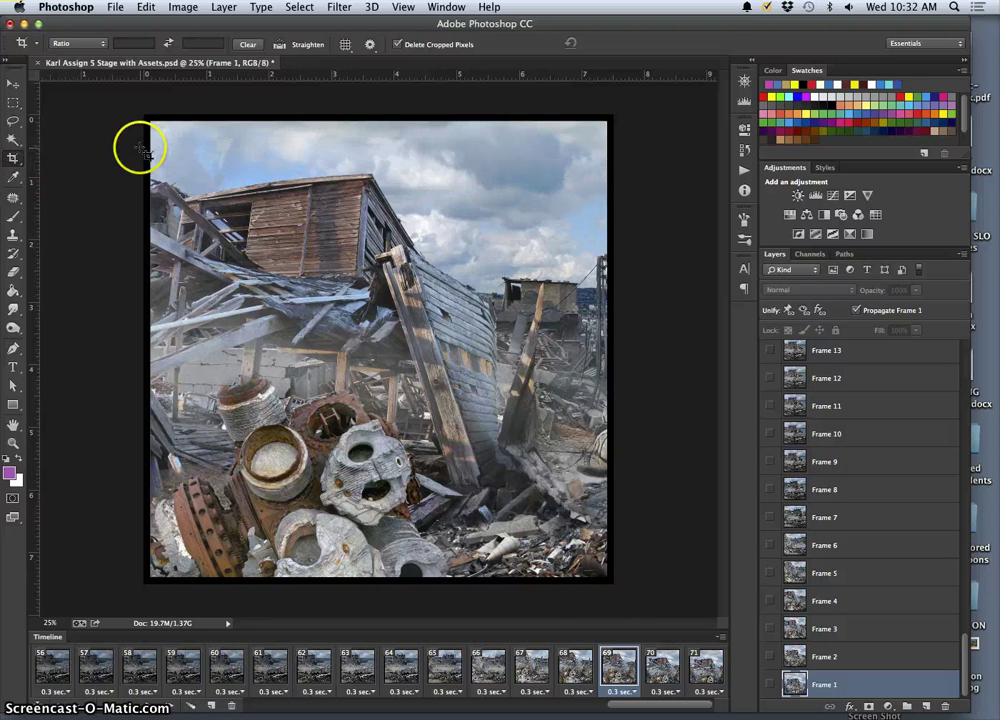
Crop the image by pulling the top-left corner inside the black border
click(14, 160)
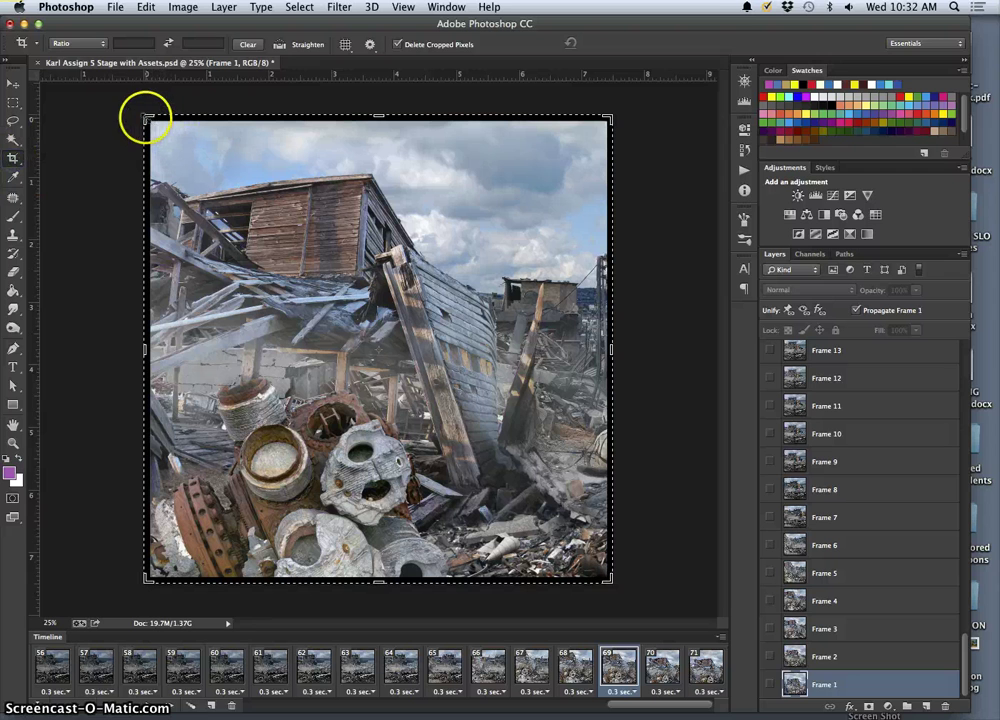
drag(146, 118, 152, 124)
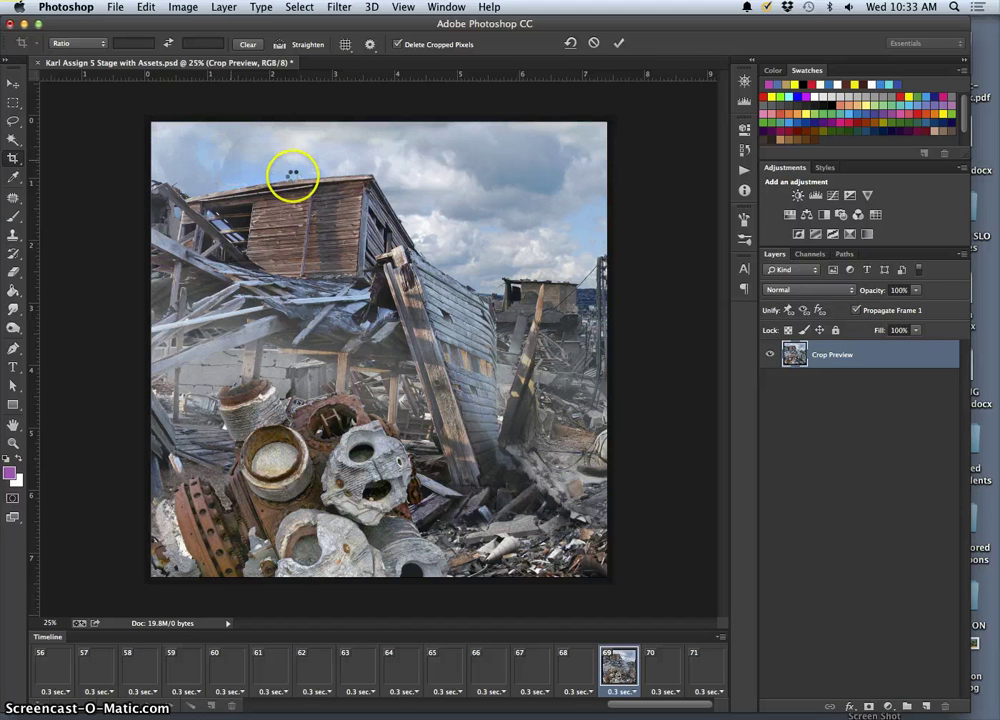
key(Return)
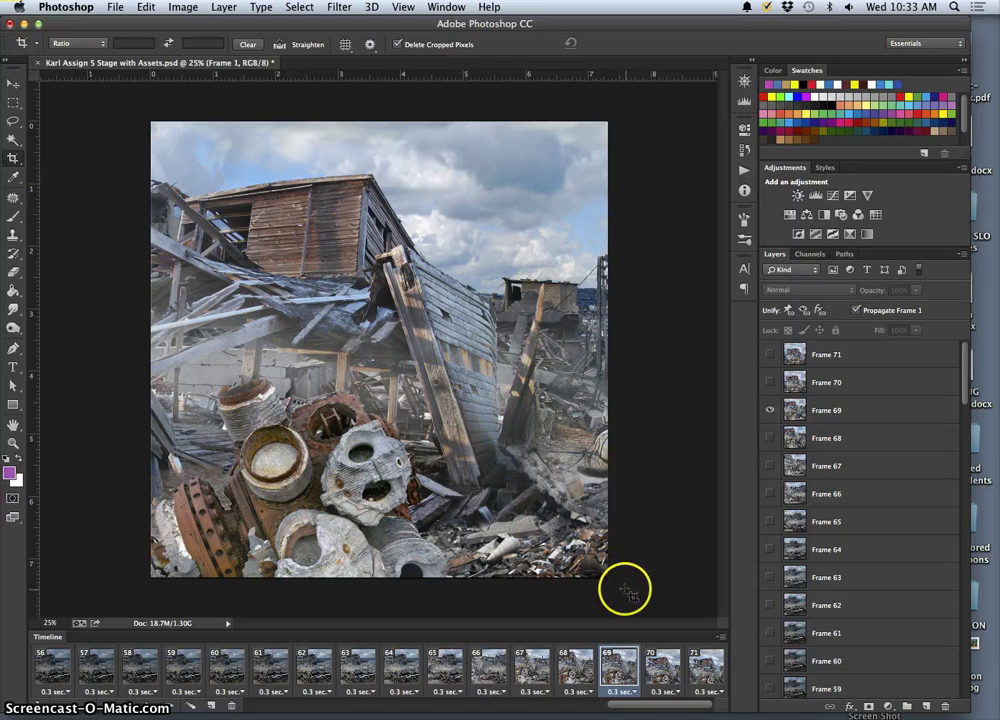
Pull the crop's bottom-right corner past the black edge and commit, leaving an 18.2M square scene
click(621, 590)
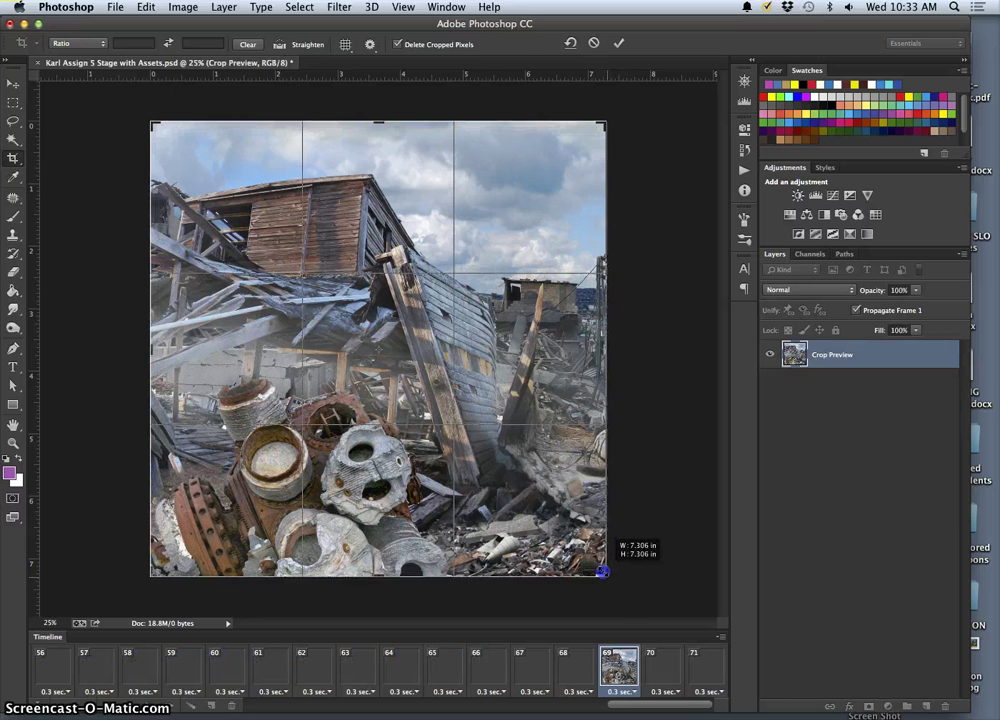
drag(602, 571, 602, 571)
key(super+equal)
scroll(150, 236, up, 10)
scroll(153, 244, left, 10)
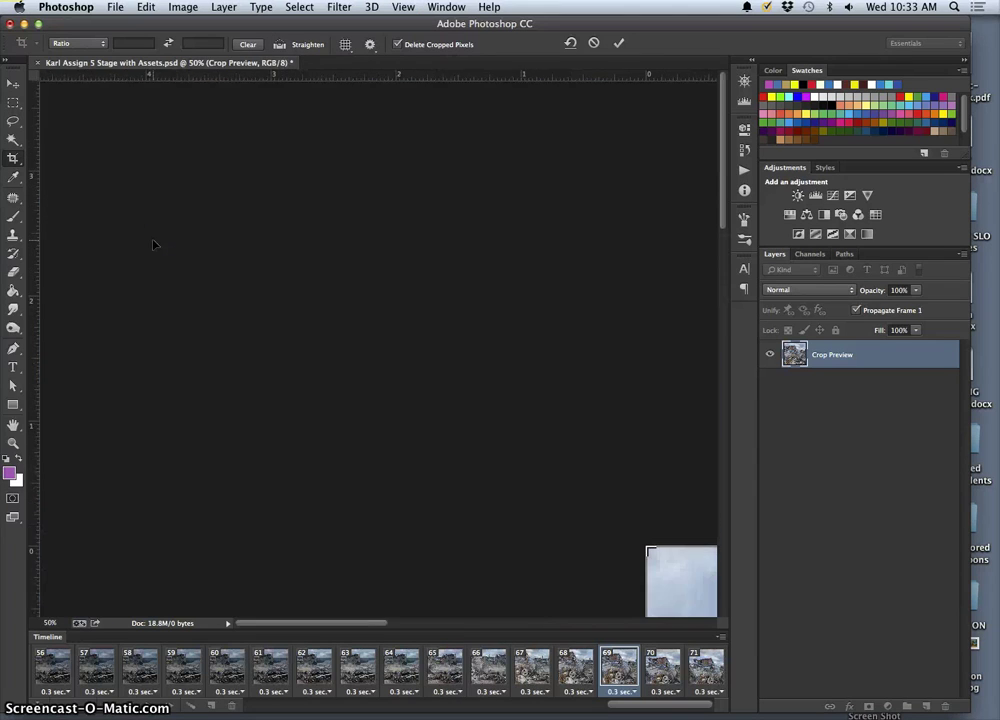
scroll(153, 244, right, 10)
scroll(153, 244, down, 3)
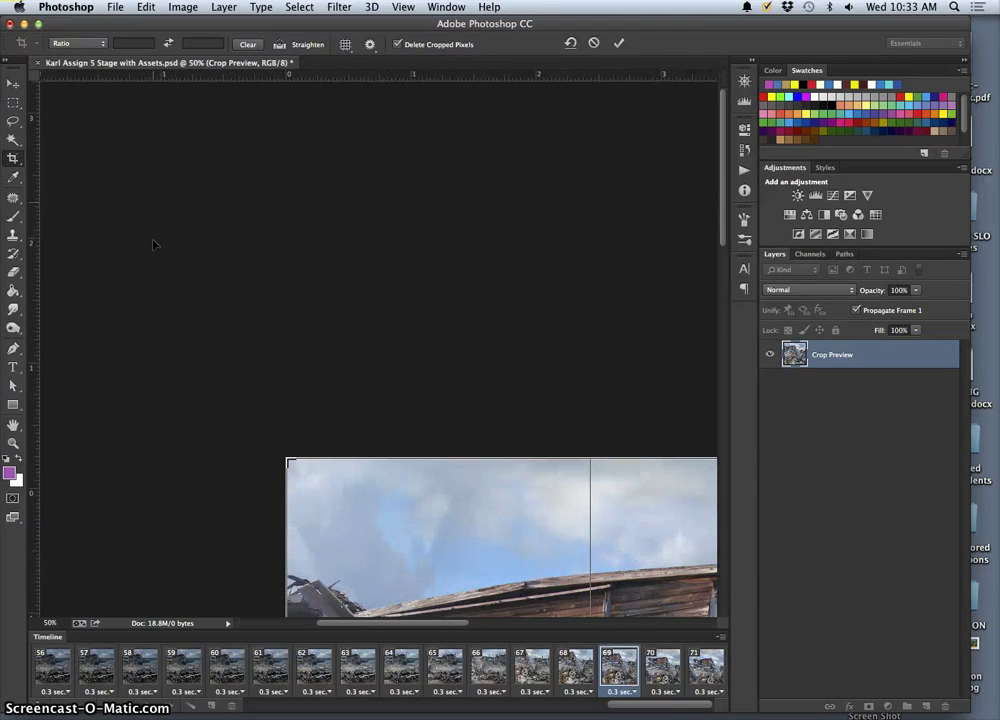
drag(290, 463, 296, 469)
click(310, 425)
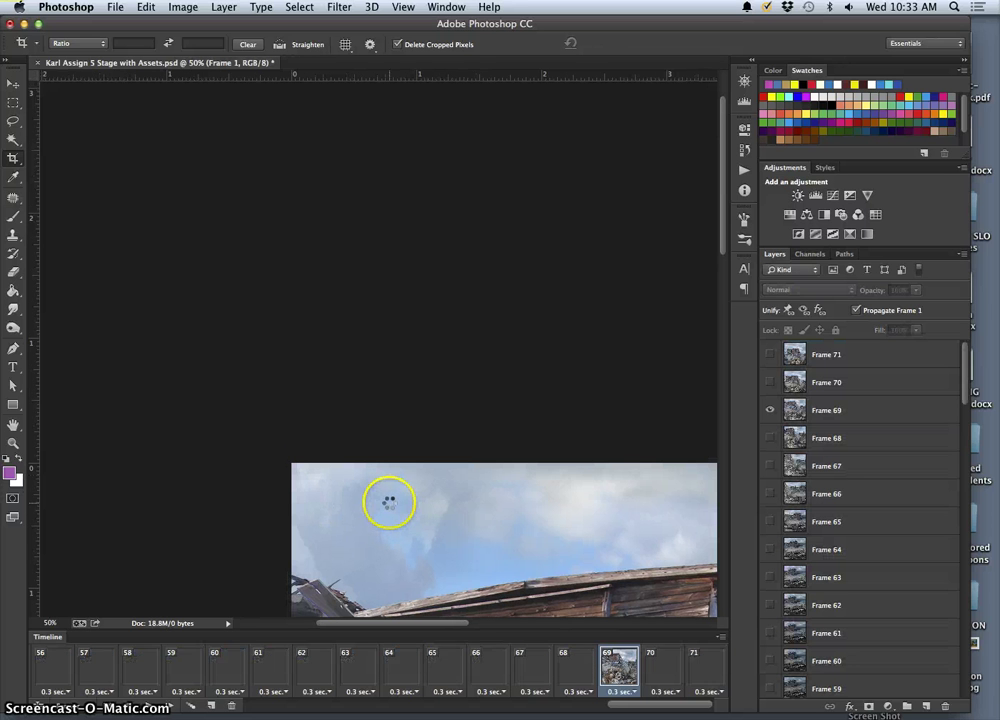
key(super+minus)
key(super+minus)
key(super+minus)
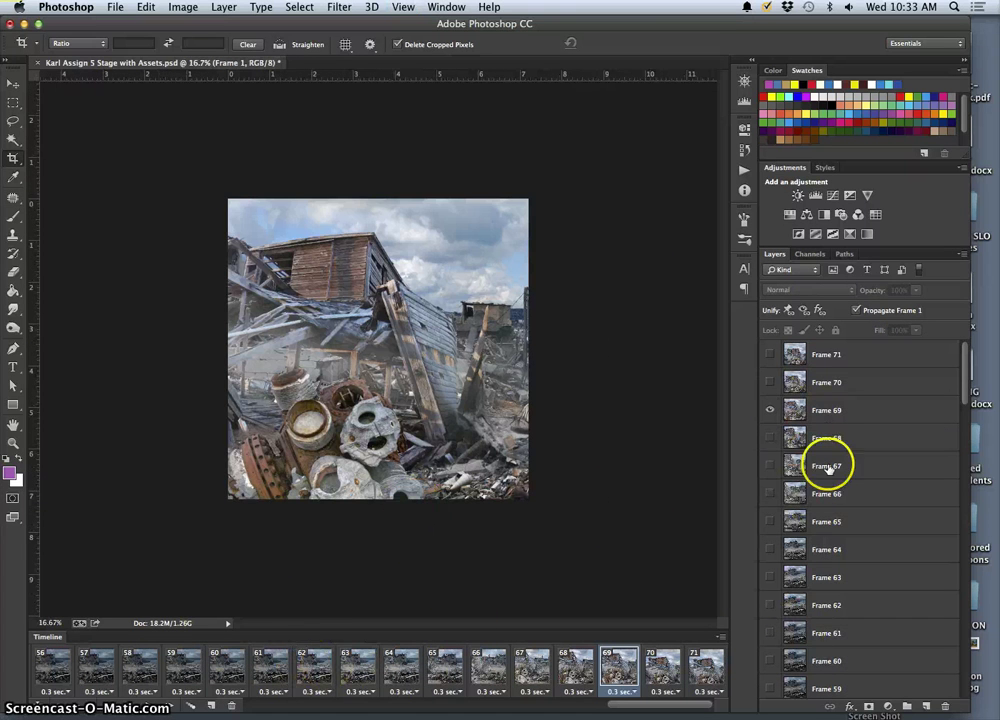
Play and stop the cropped animation, then bring the Dig SP15 Assignment 5 folder forward
click(148, 707)
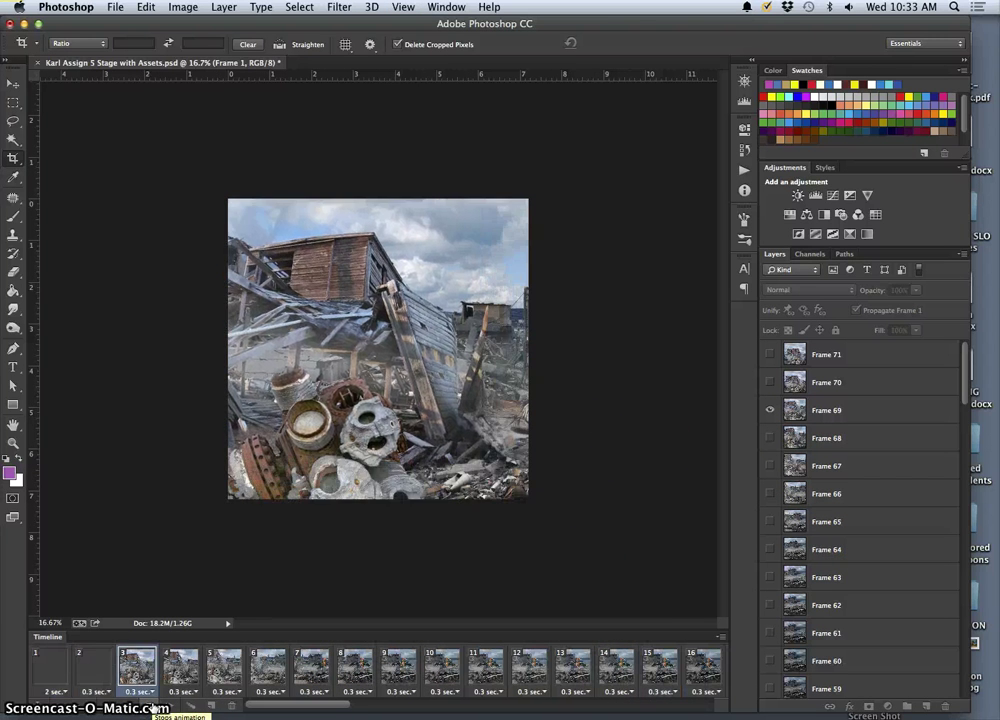
click(160, 707)
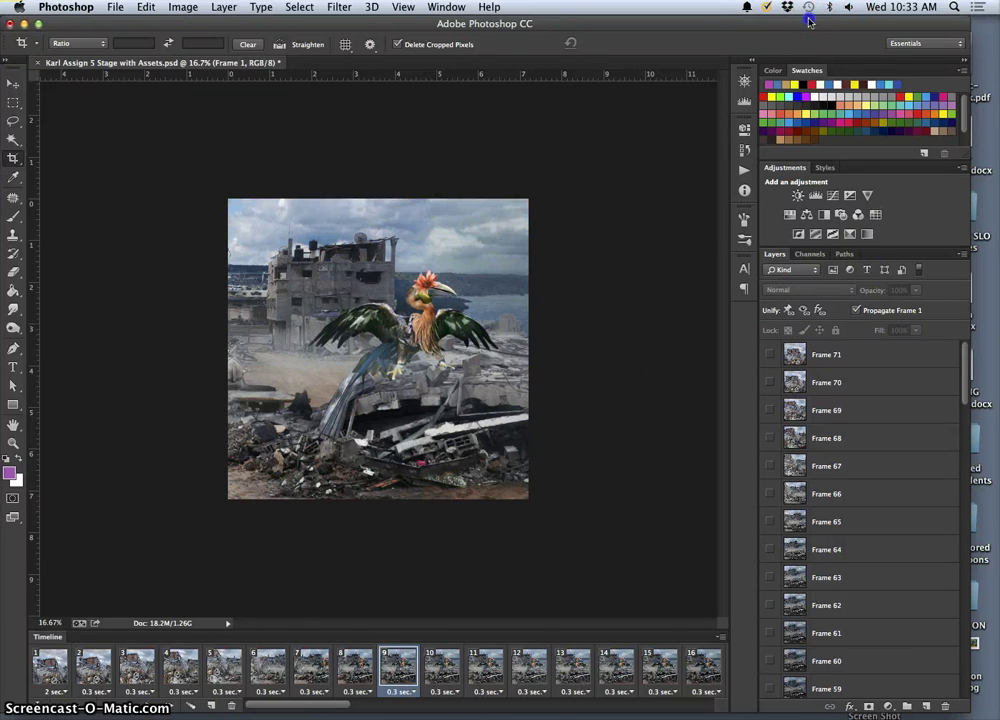
drag(810, 22, 818, 512)
click(594, 418)
click(692, 428)
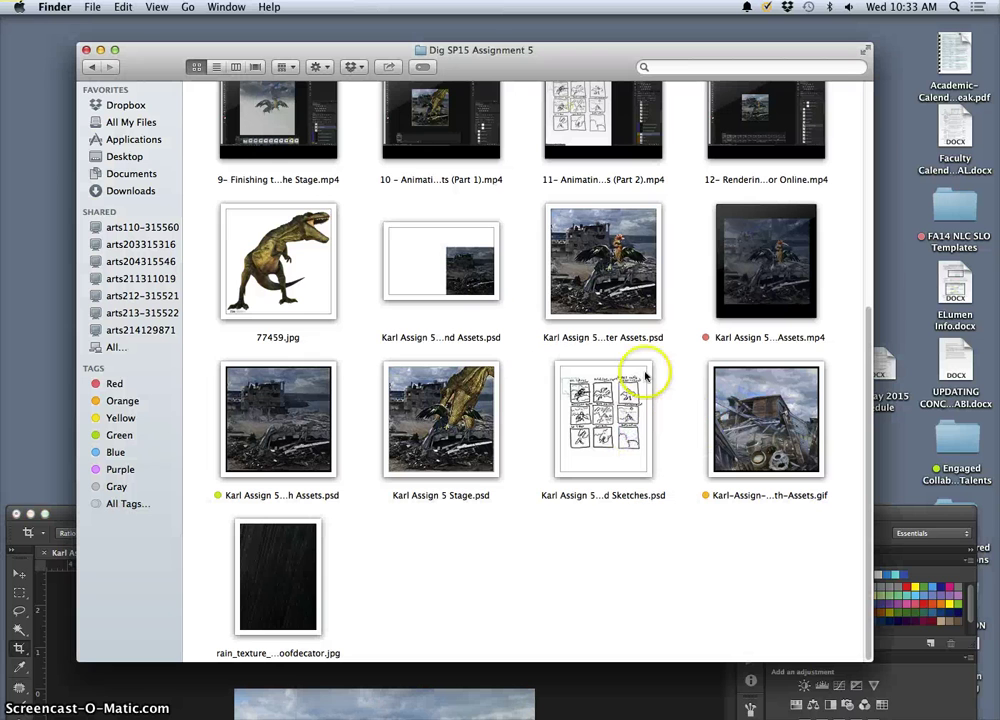
Close the assignment folder, open the storyboard sketches JPG, and return Photoshop to full screen
click(87, 49)
click(738, 97)
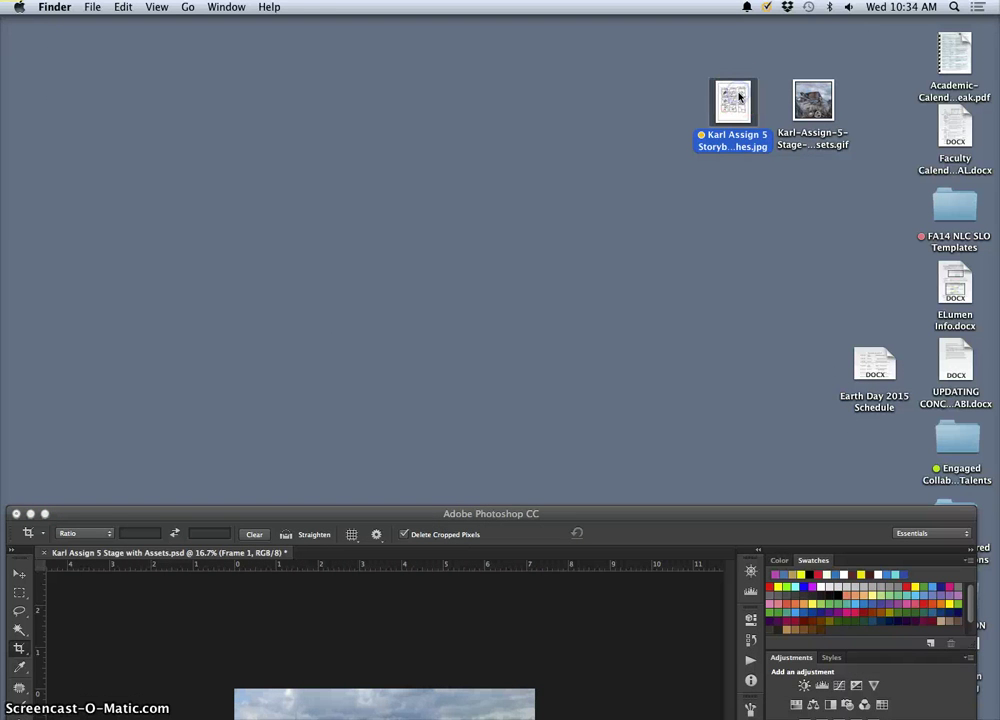
double_click(738, 97)
click(738, 100)
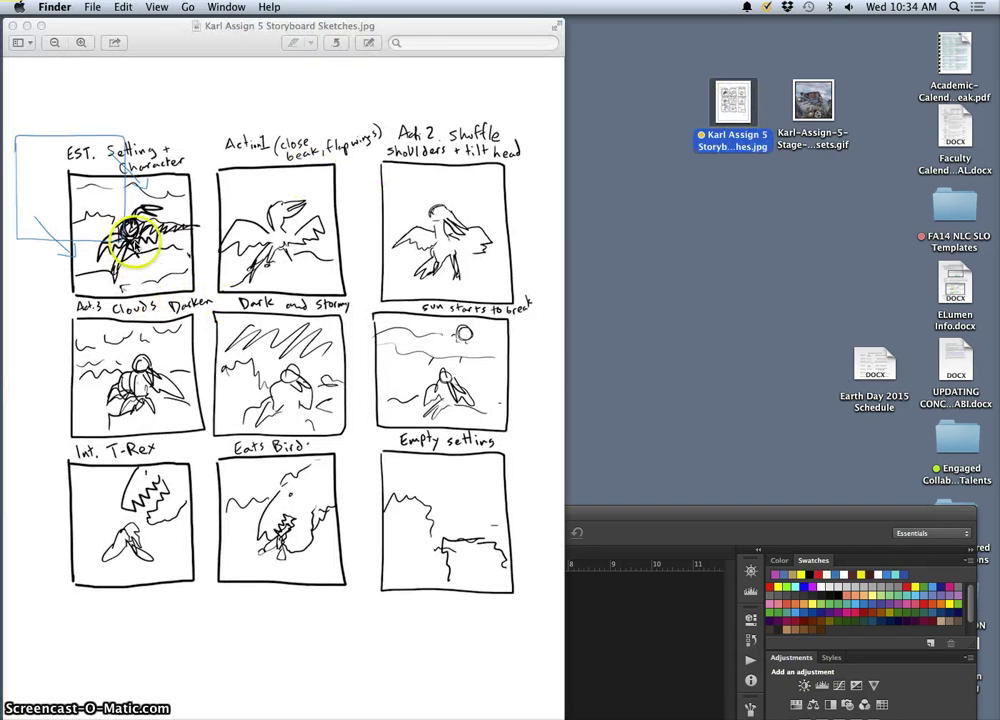
click(618, 512)
double_click(608, 514)
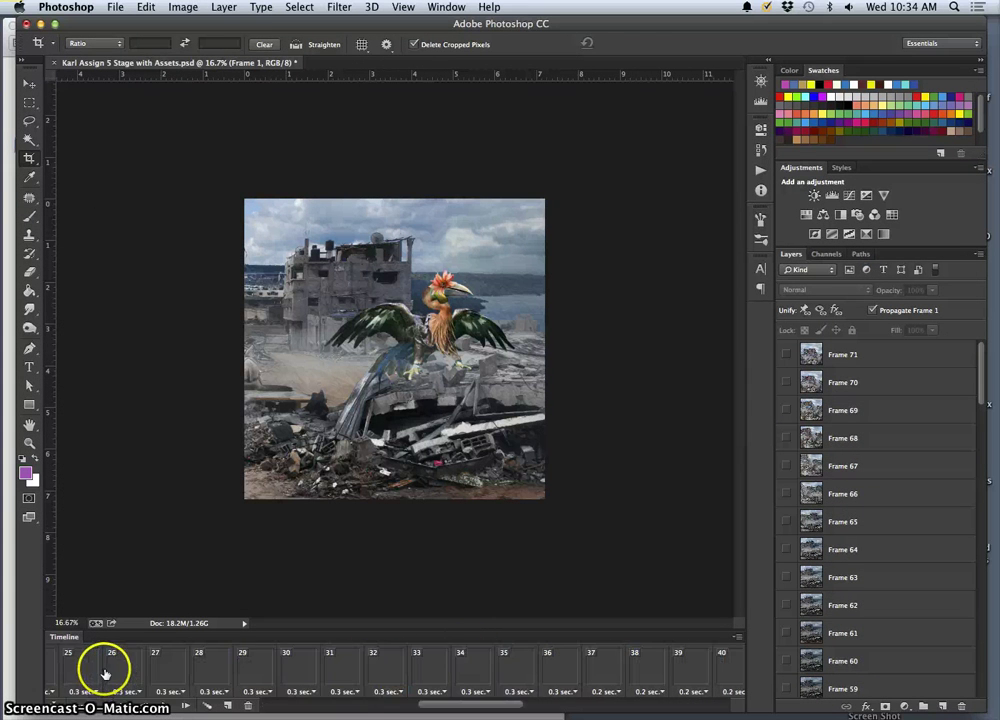
Step through animation frames 3 to 7, ending on the frame with the bird
click(154, 668)
click(188, 668)
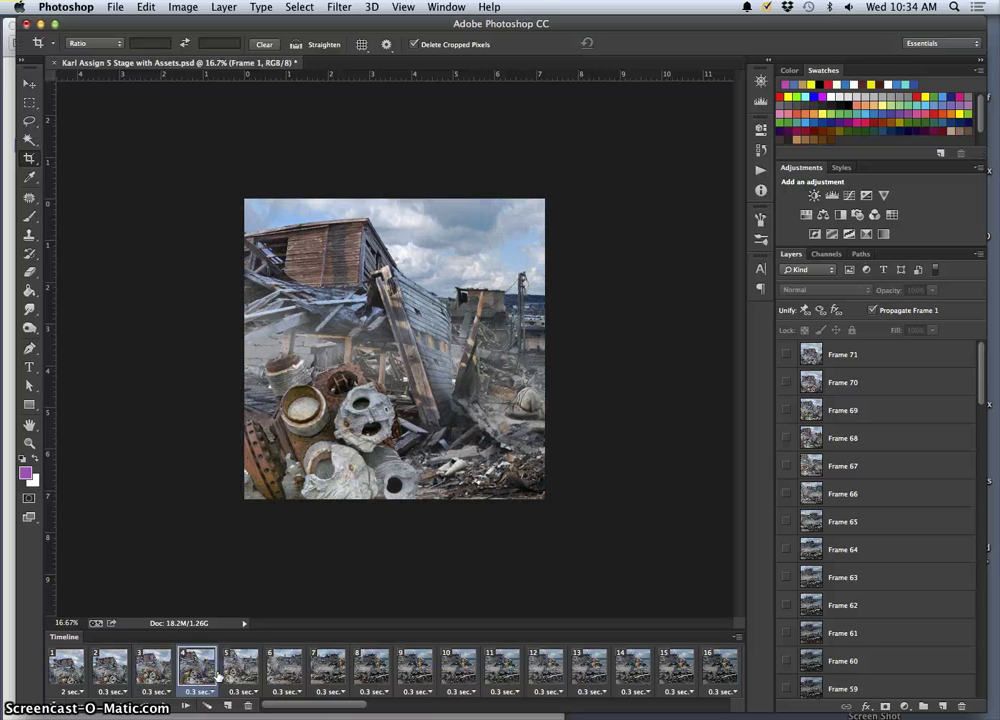
click(226, 670)
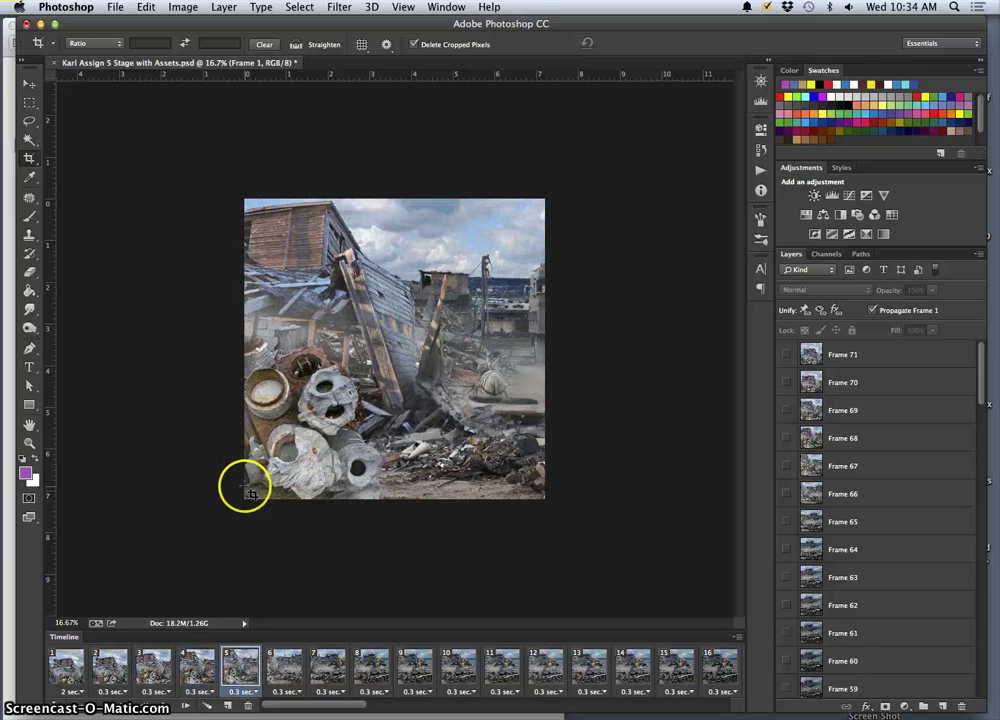
click(285, 666)
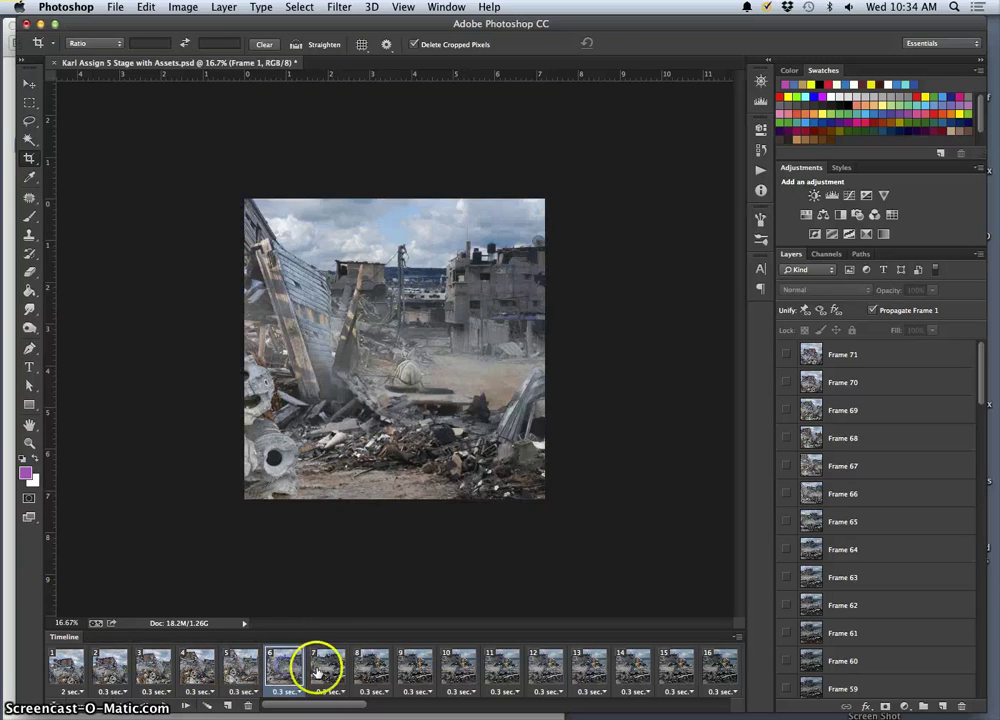
click(328, 668)
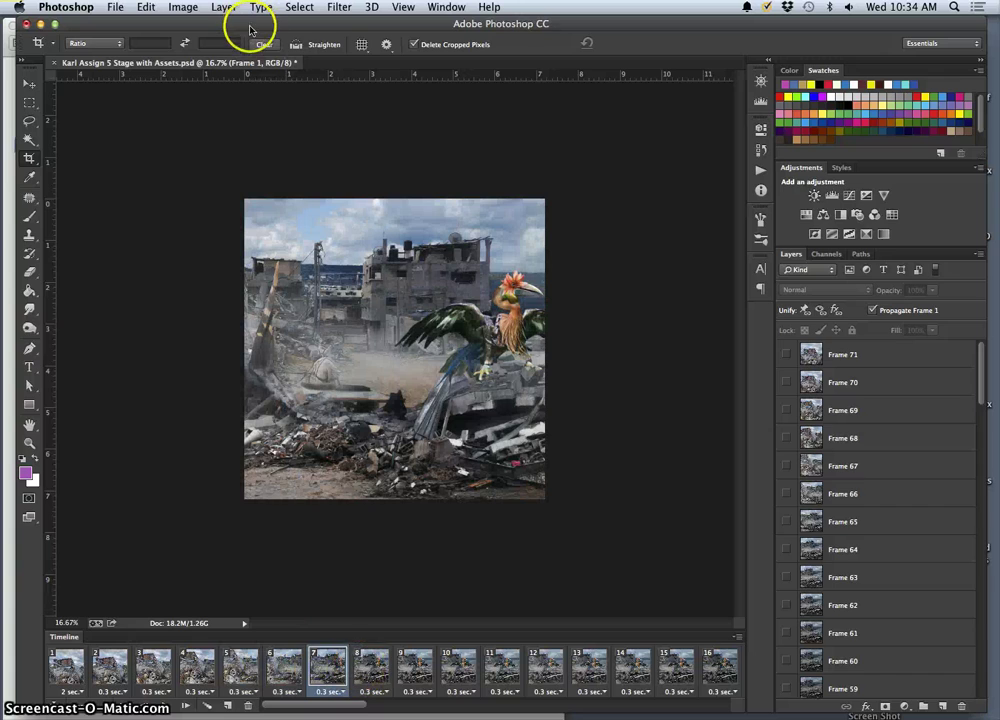
Compare frame 1 against the storyboard sketches in Preview, then maximize Photoshop again
mouse_move(236, 28)
mouse_down()
mouse_move(401, 345)
mouse_move(163, 170)
mouse_move(241, 86)
mouse_move(265, 23)
mouse_up()
click(84, 668)
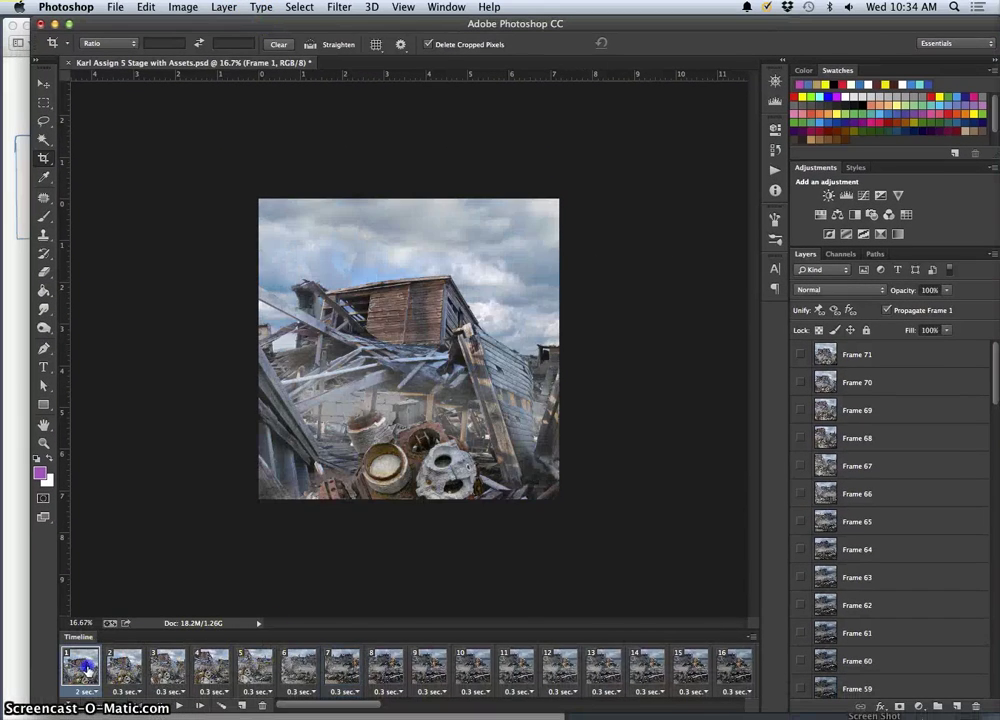
drag(179, 27, 445, 200)
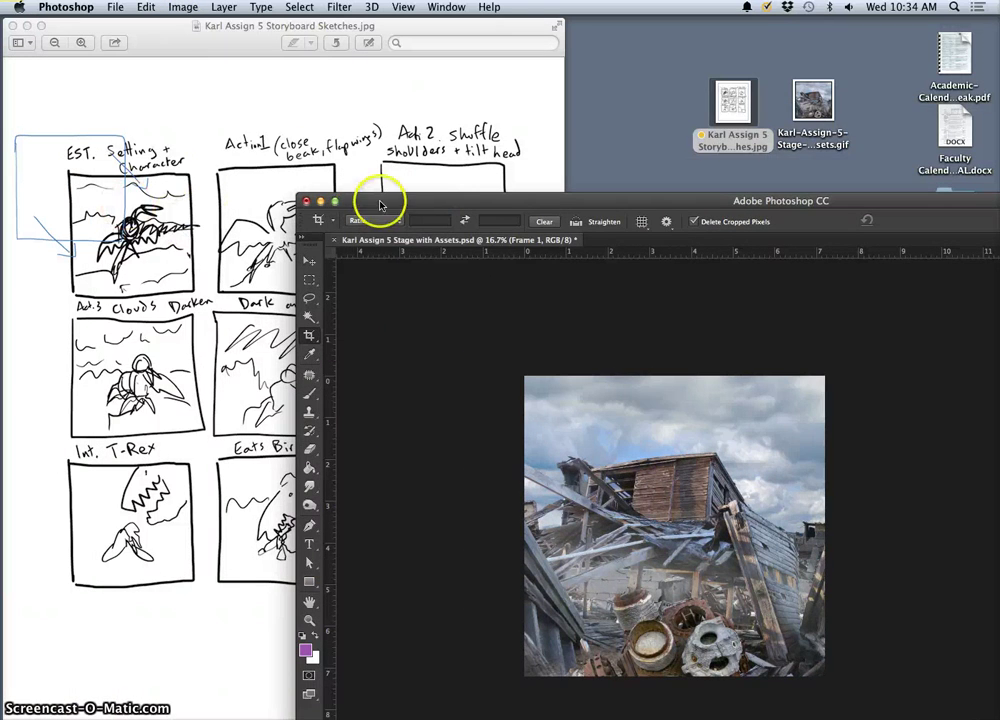
mouse_move(385, 197)
mouse_down()
mouse_move(211, 70)
mouse_move(259, 228)
mouse_move(247, 301)
mouse_up()
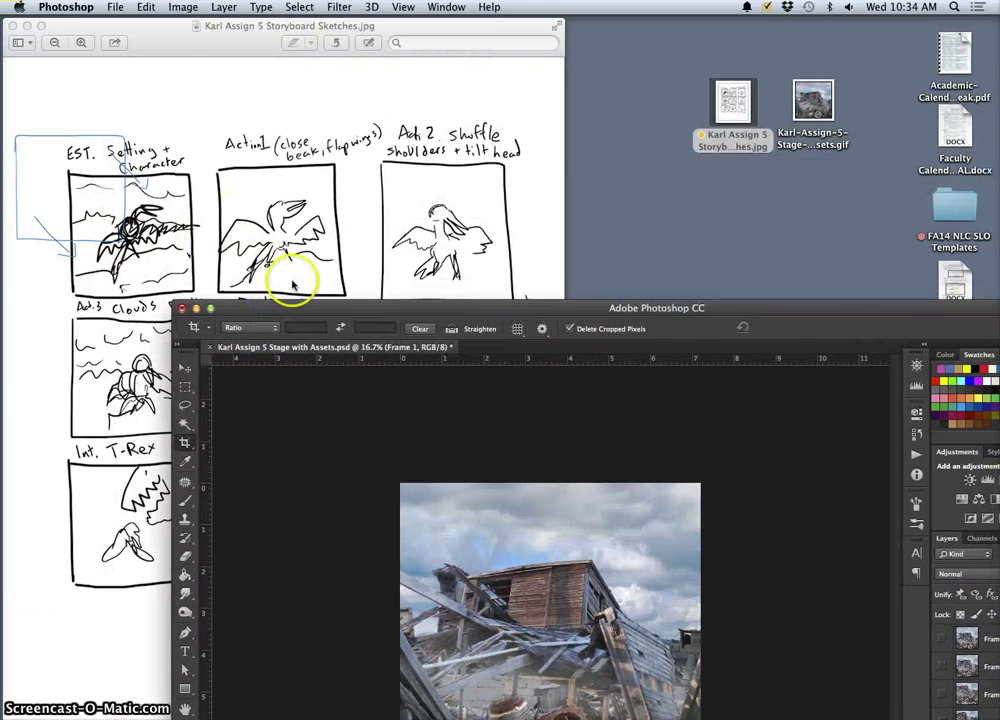
click(209, 307)
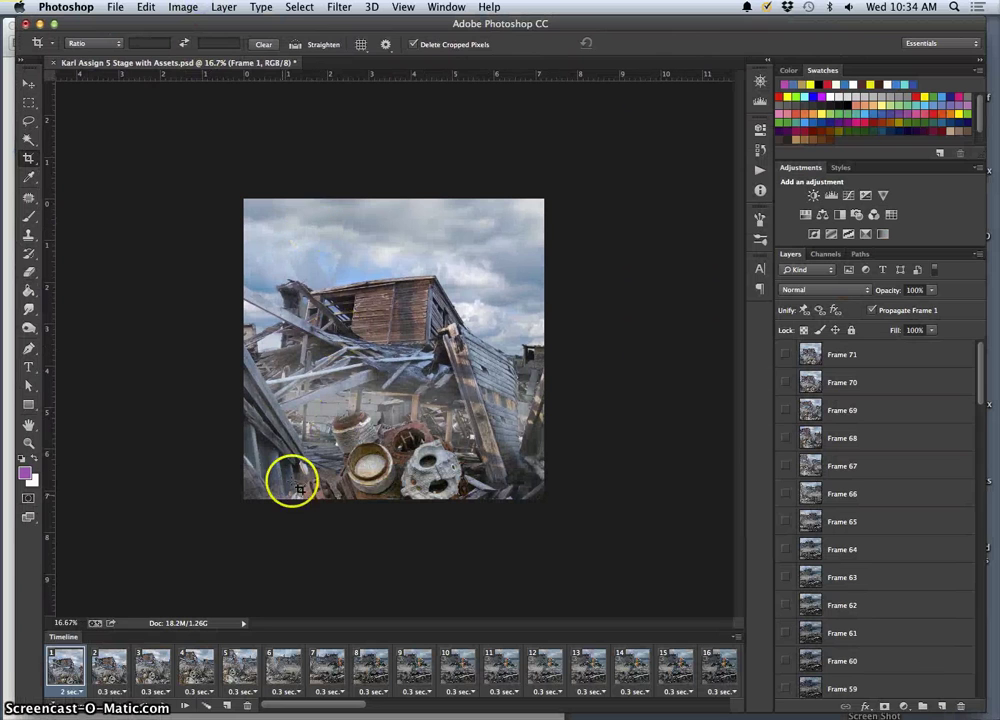